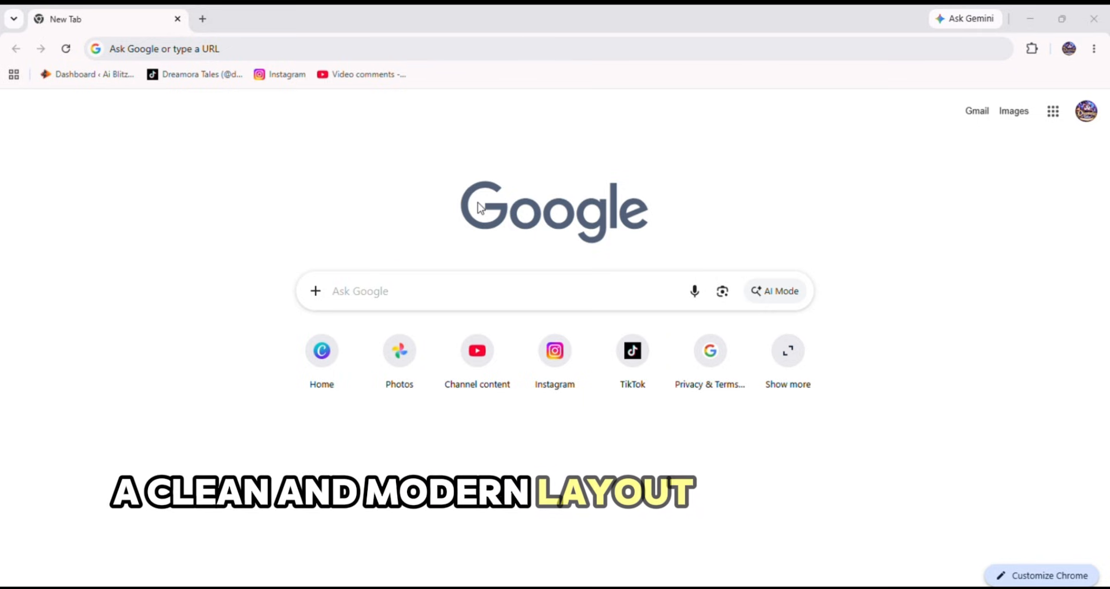
Open Canva and start a new design with a custom size.
left_click(323, 357)
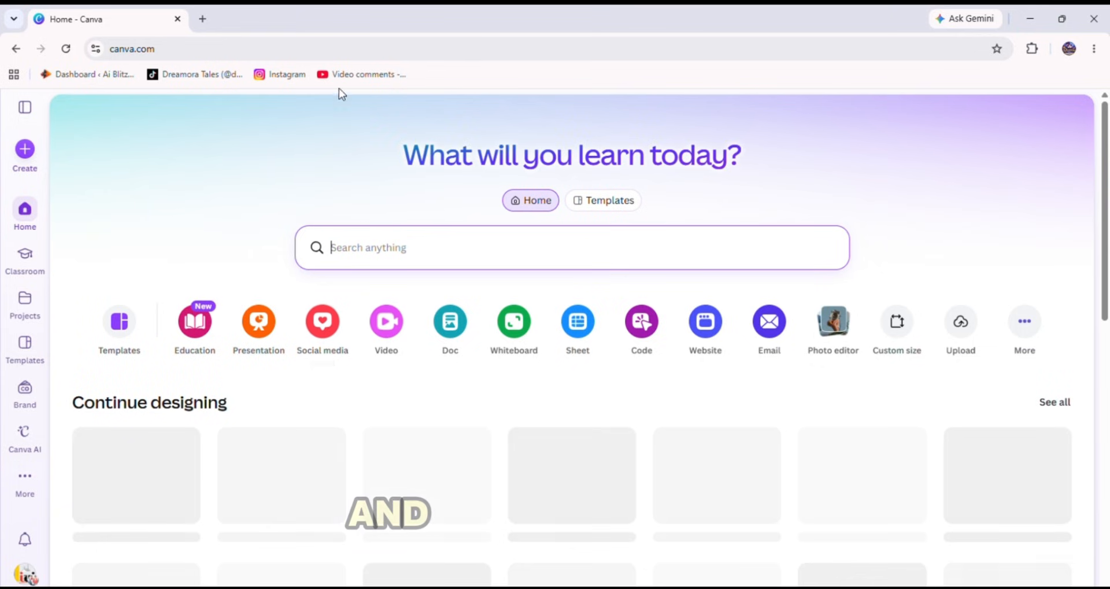
left_click(33, 157)
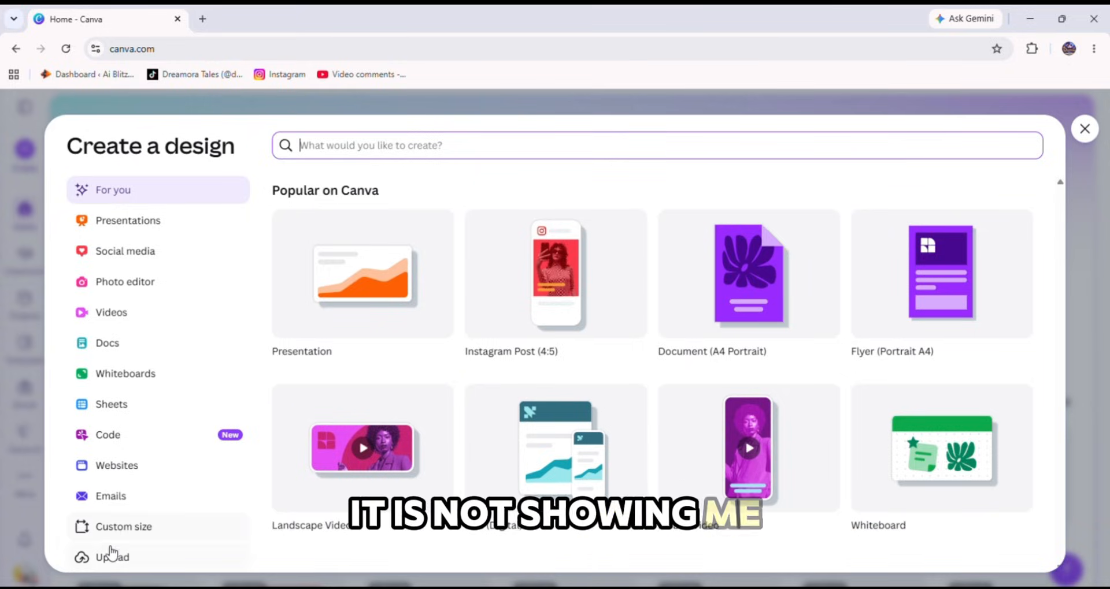
left_click(119, 526)
Create a blank design 1080 px wide and 1920 px high.
left_click(412, 196)
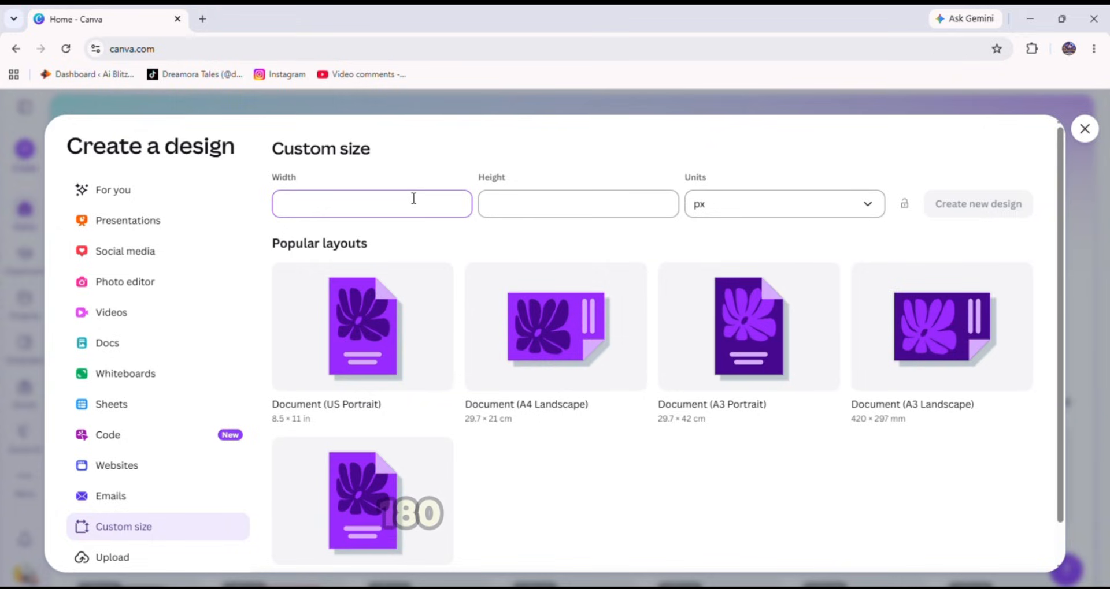
type("1080")
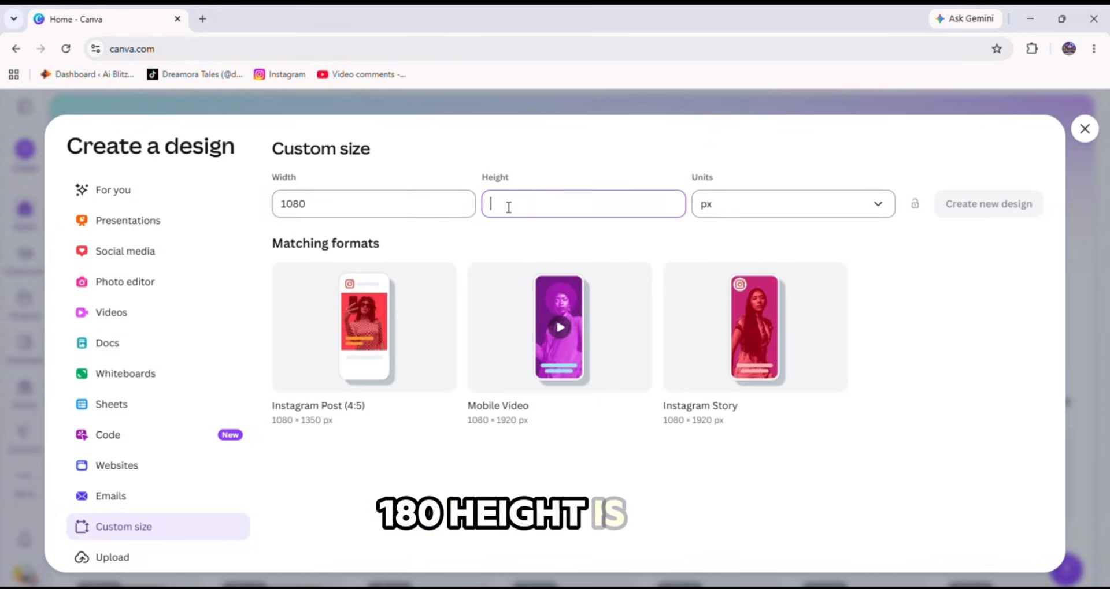
type("19")
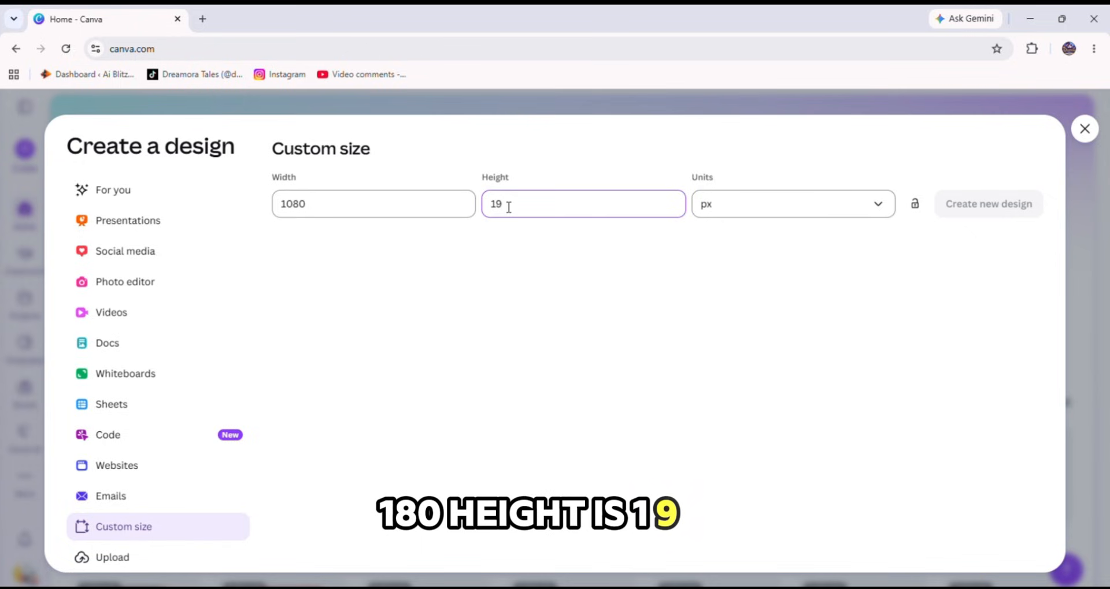
type("20")
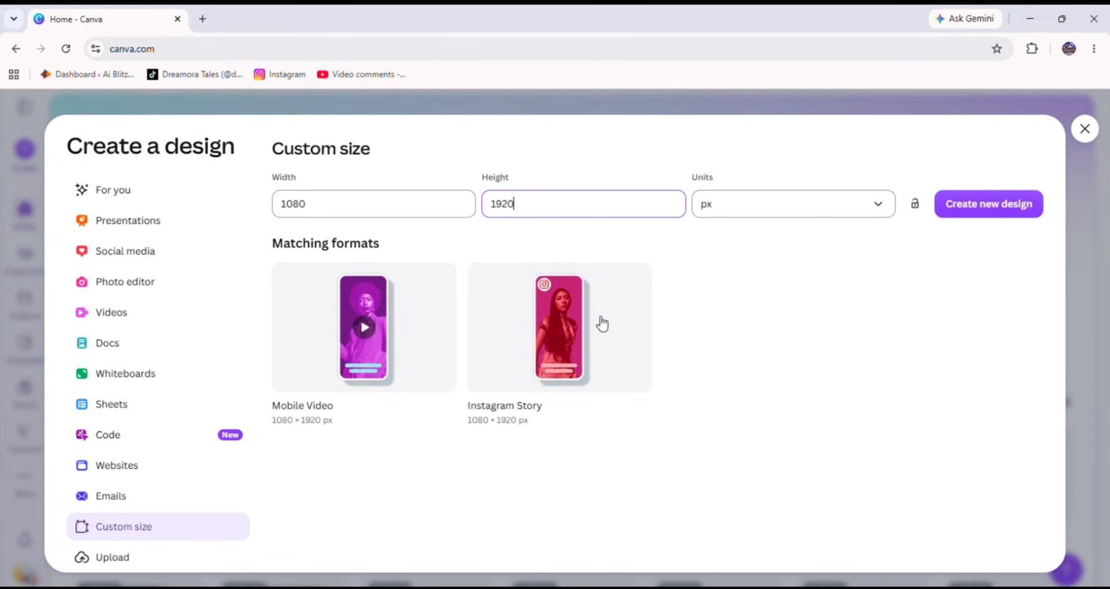
left_click(761, 216)
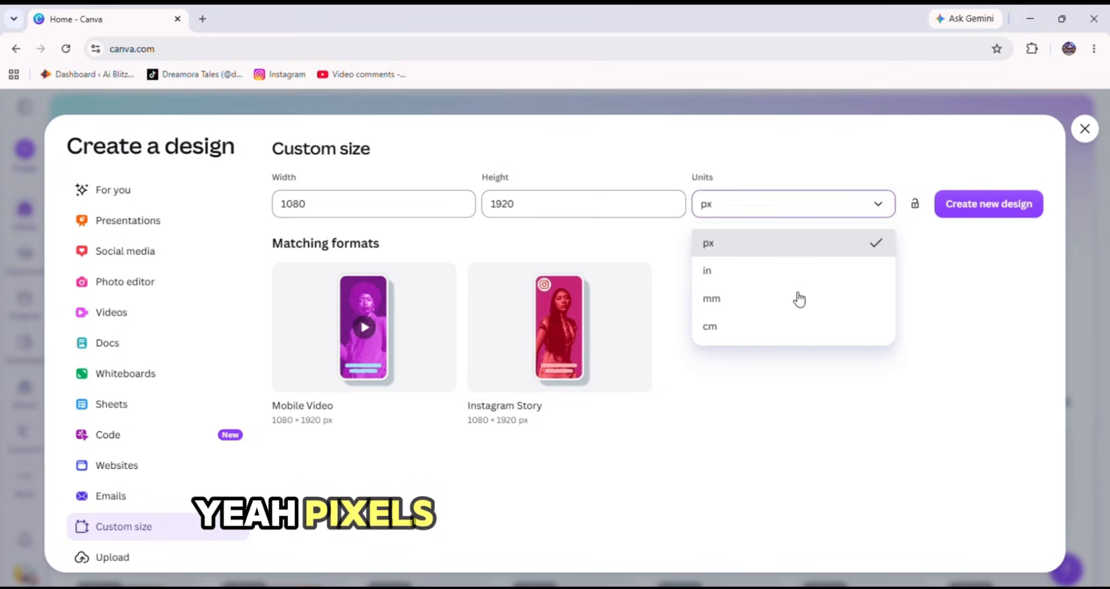
left_click(737, 212)
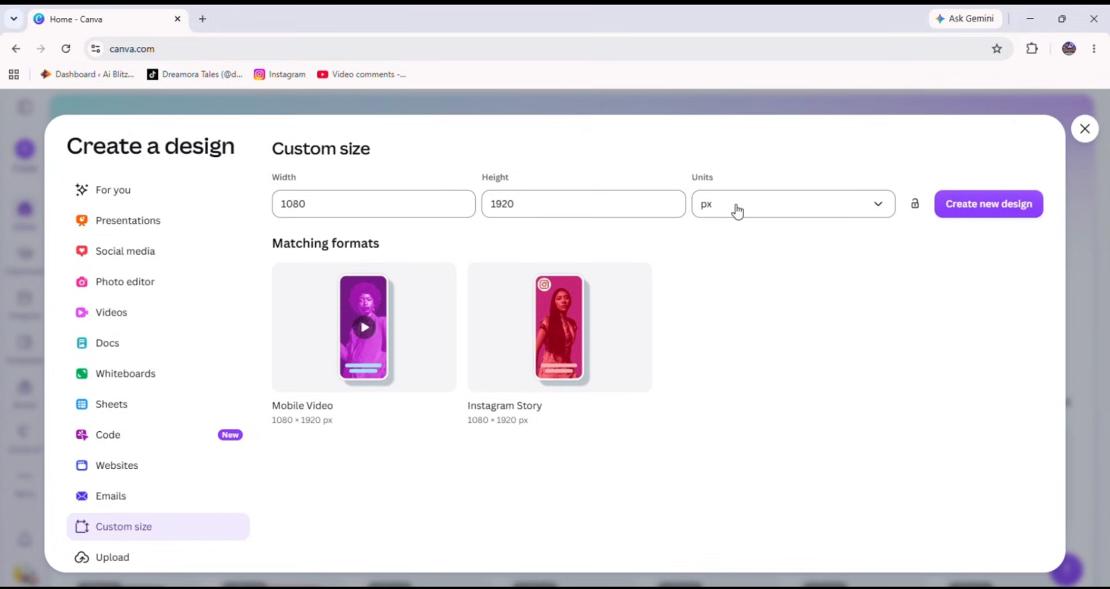
left_click(736, 211)
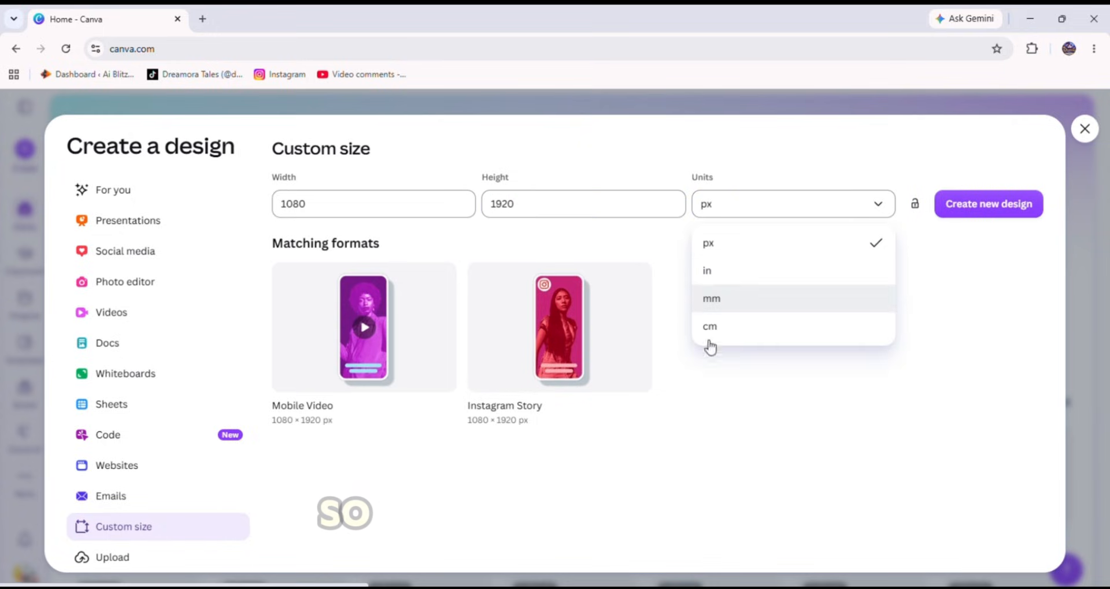
left_click(969, 203)
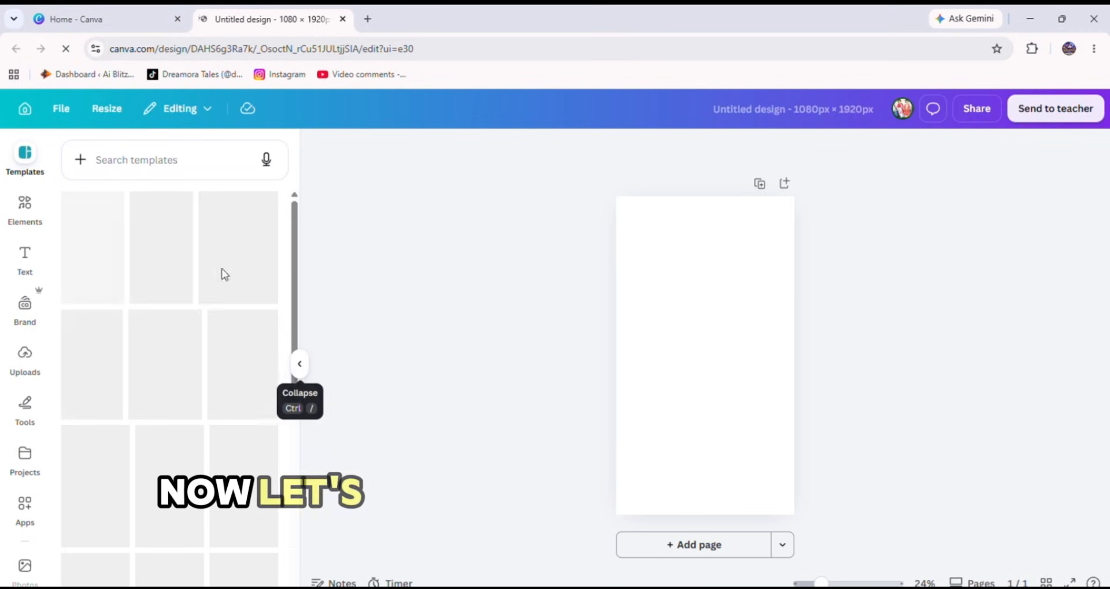
Open the collection of ready-made backgrounds for the blank page.
scroll(55, 516, "down", 6)
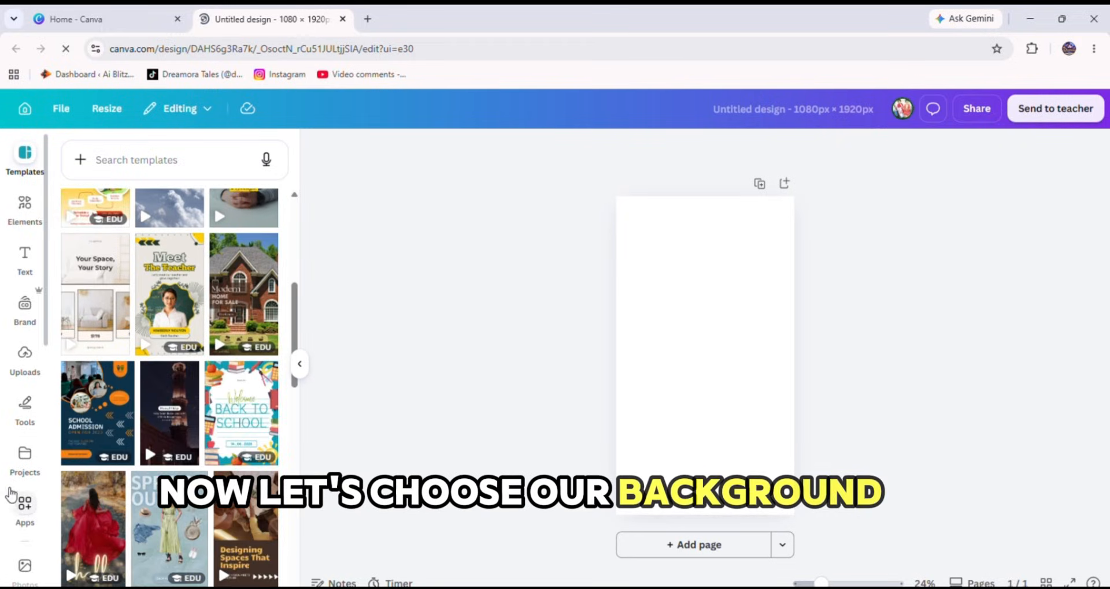
scroll(21, 485, "down", 2)
scroll(21, 484, "down", 8)
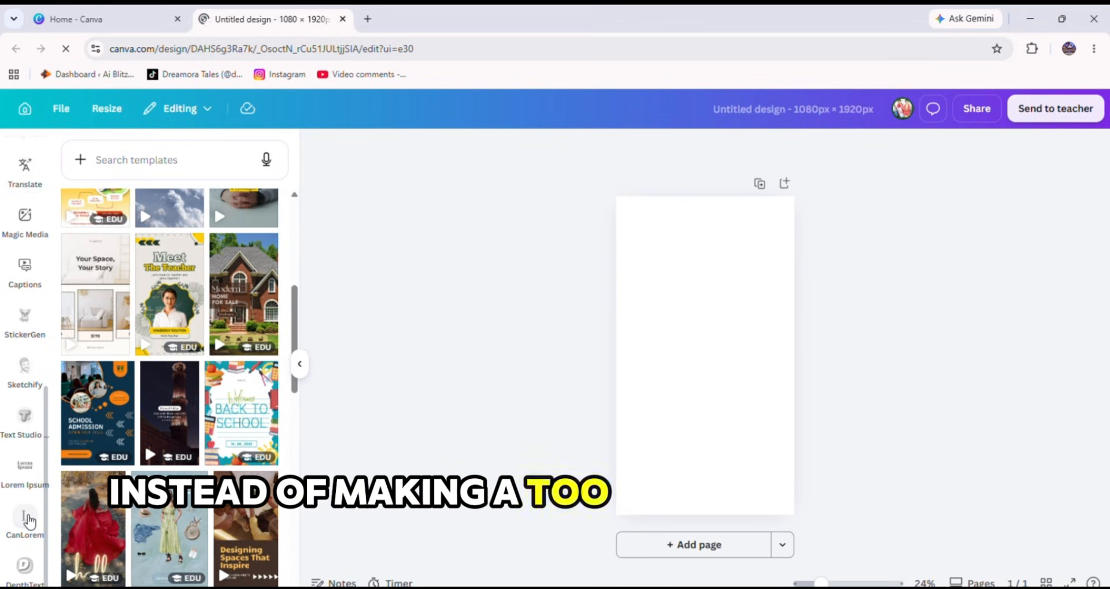
scroll(34, 316, "up", 5)
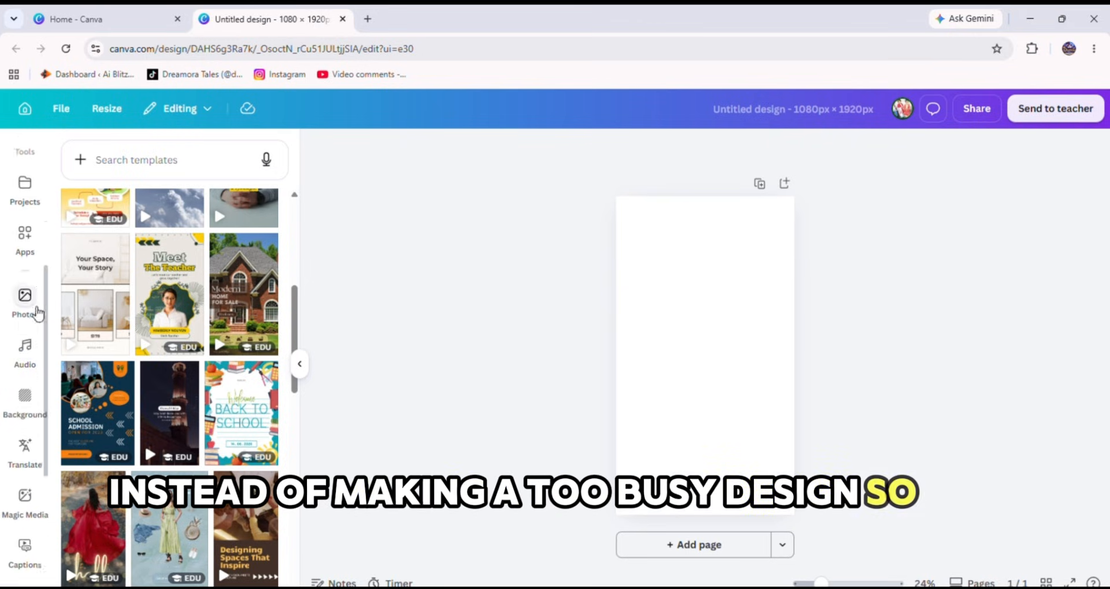
scroll(38, 314, "down", 2)
left_click(25, 465)
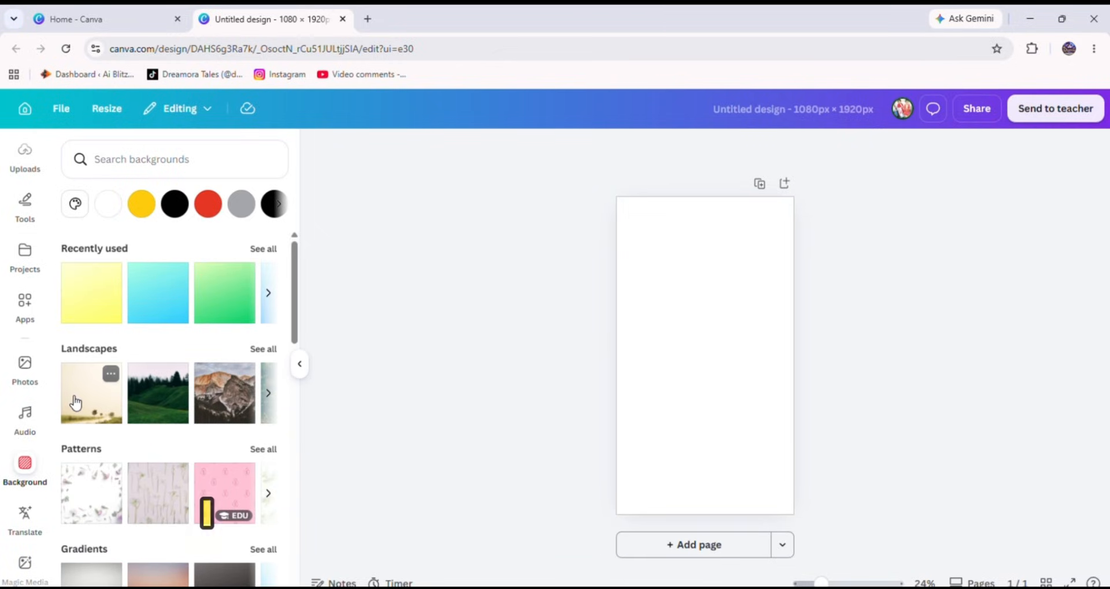
Try the misty country road and the purple dusk desert from the Landscapes collection as page backgrounds.
left_click(75, 402)
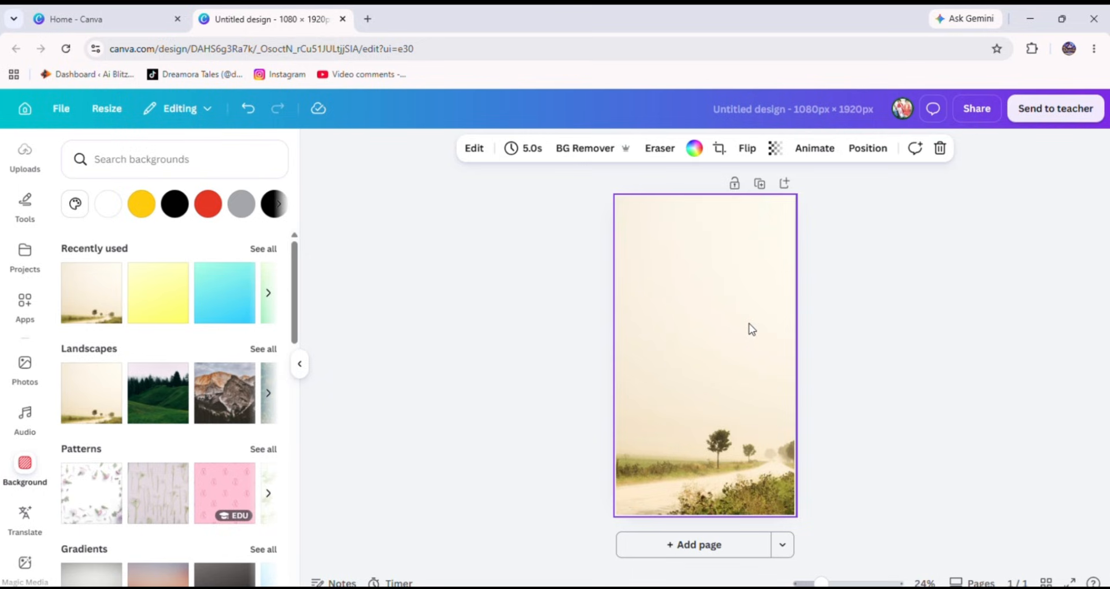
scroll(153, 415, "down", 4)
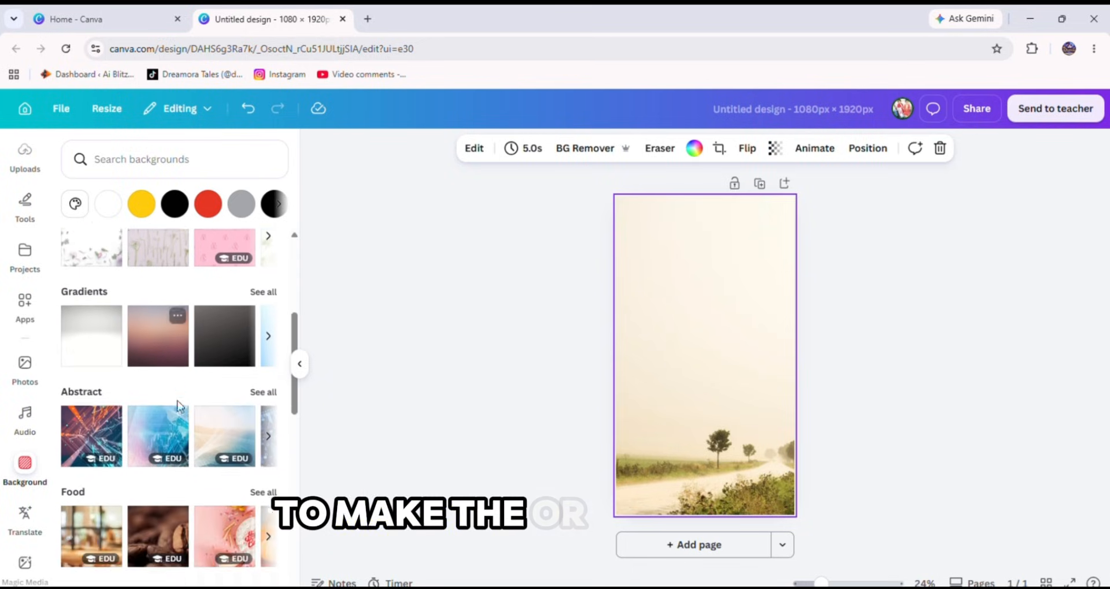
scroll(184, 398, "up", 5)
left_click(254, 350)
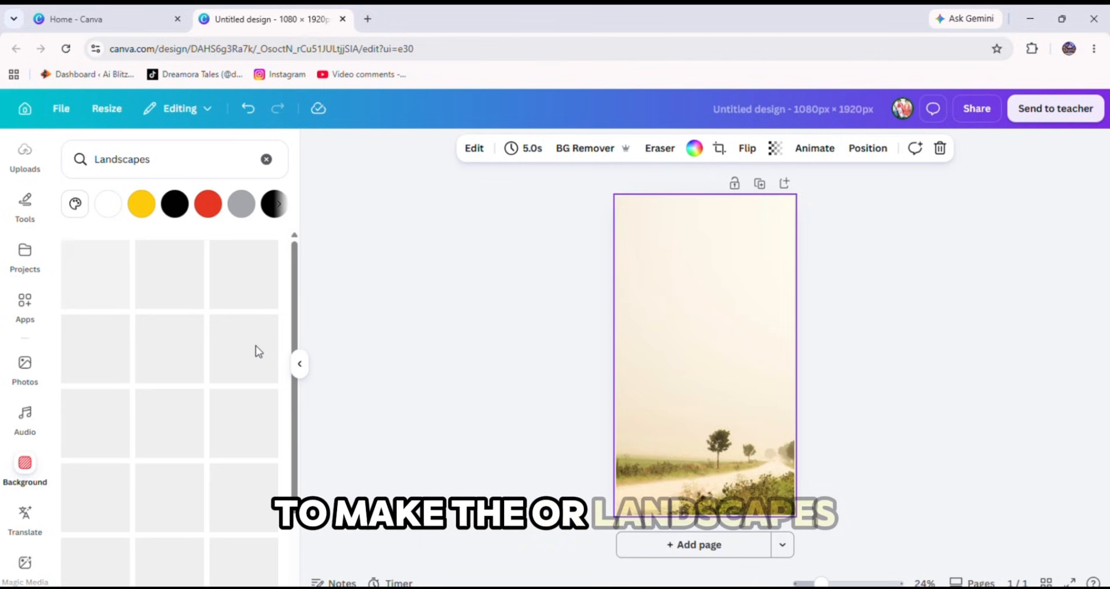
scroll(206, 451, "down", 4)
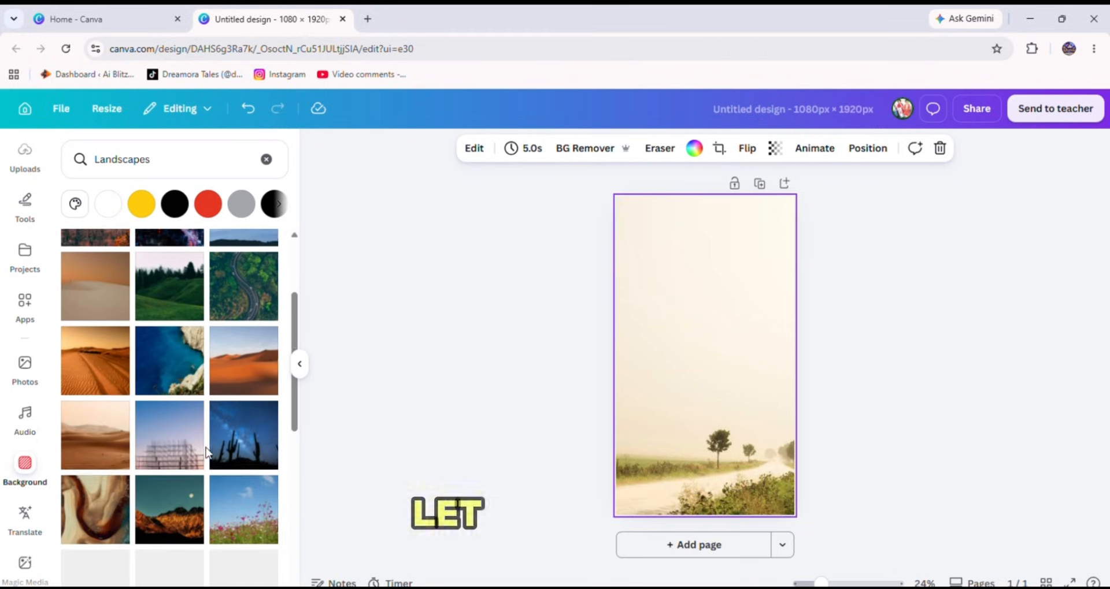
scroll(140, 405, "down", 10)
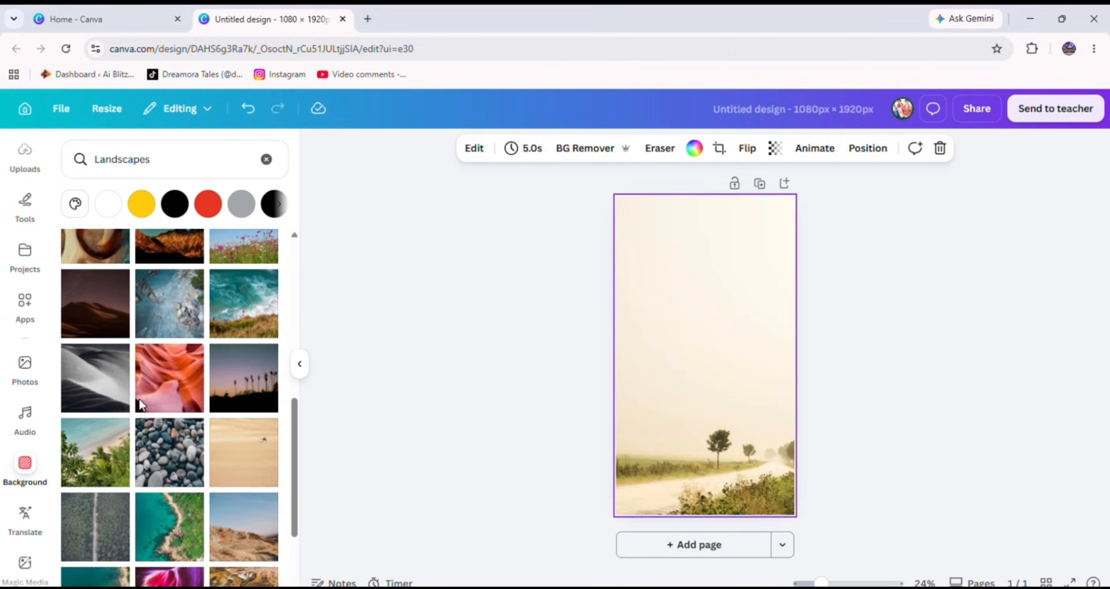
scroll(194, 425, "down", 2)
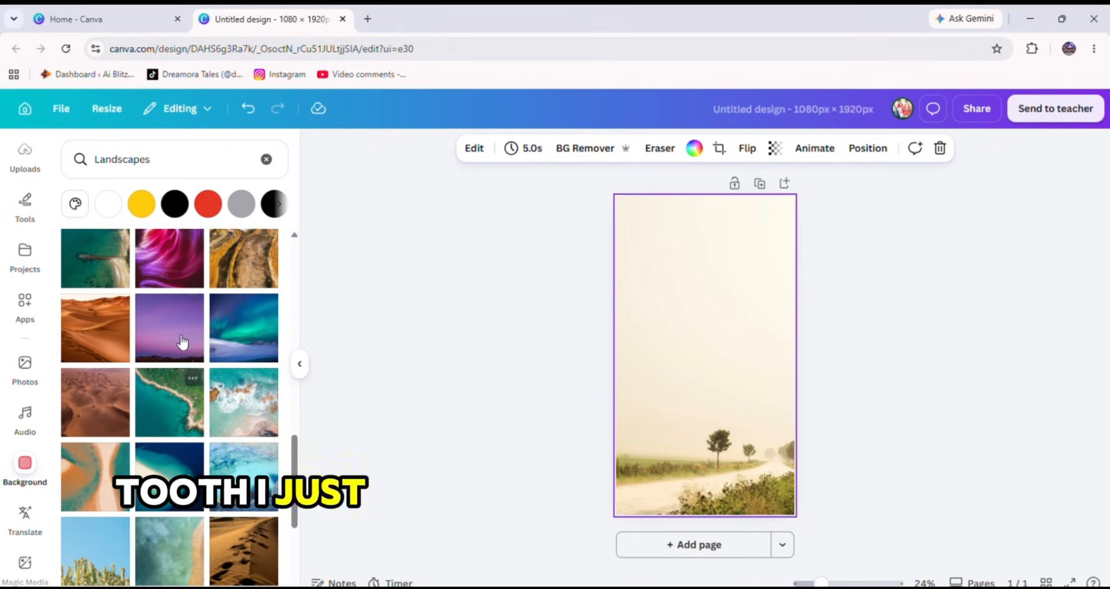
left_click(186, 327)
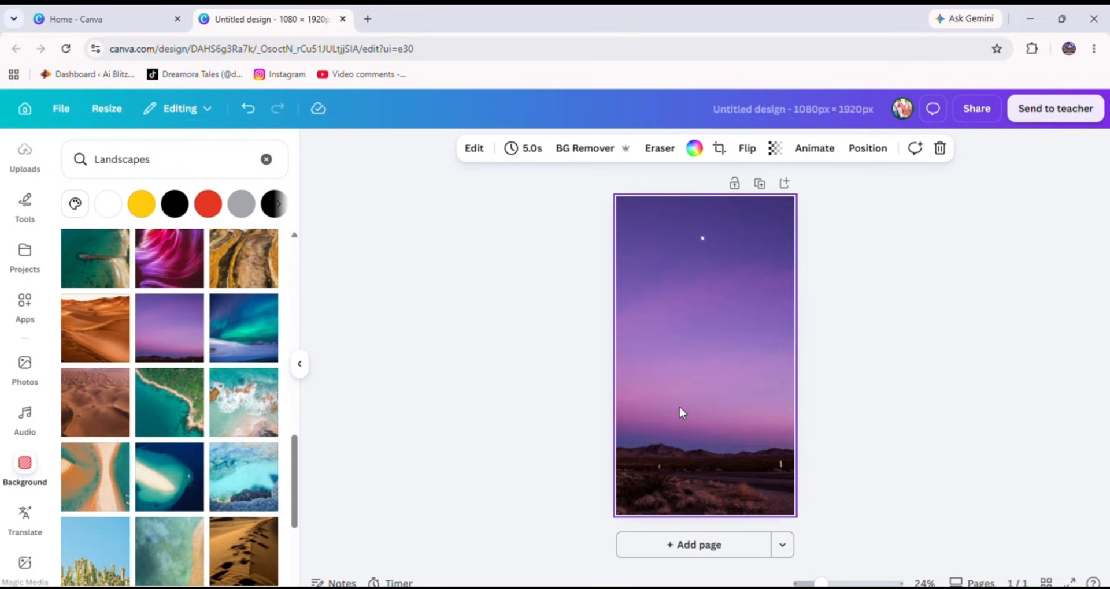
Delete the purple dusk landscape from the page background.
left_click(707, 311)
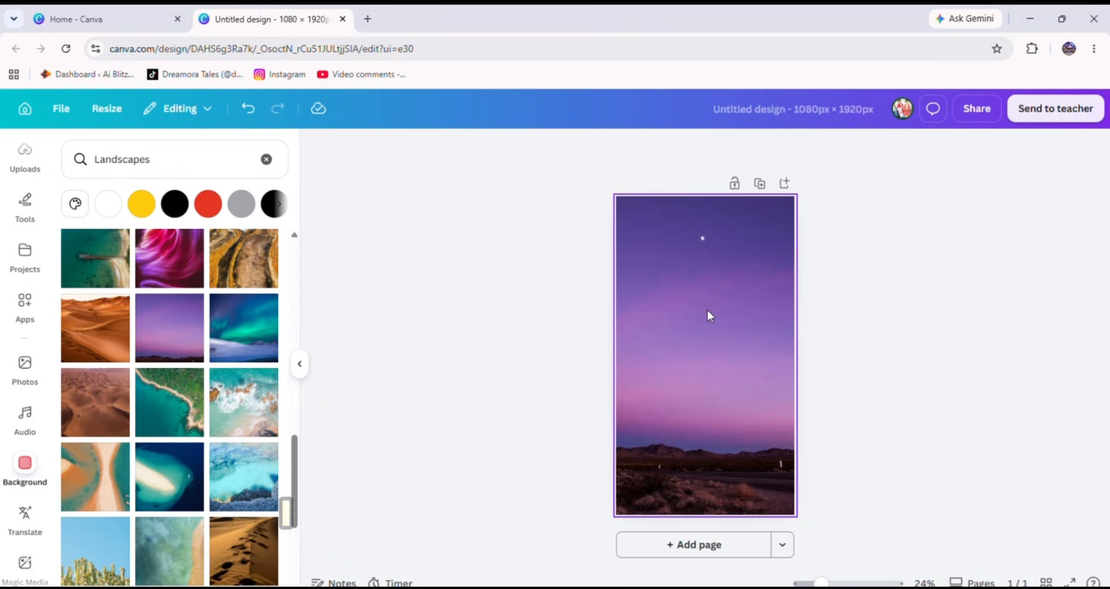
left_click(668, 314)
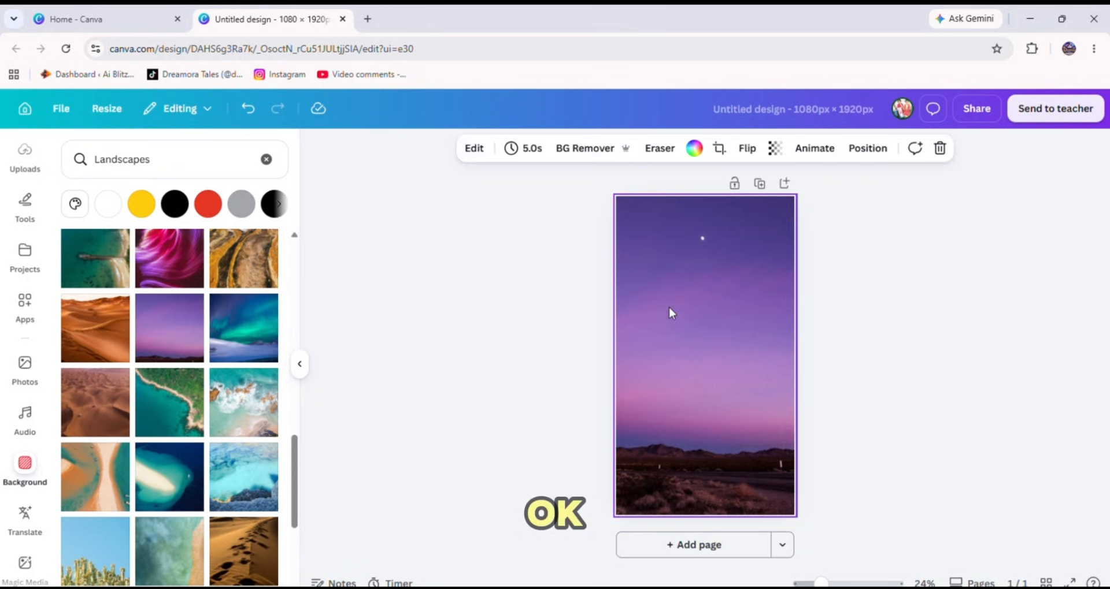
left_click(940, 149)
Fill the page background with the solid turquoise colour swatch.
left_click(280, 205)
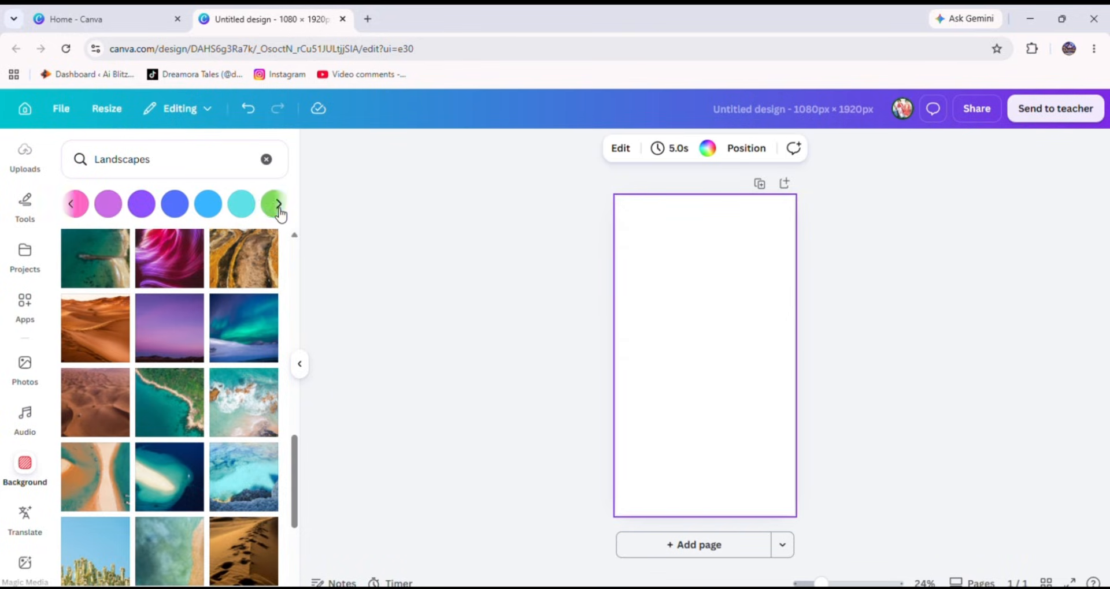
left_click(279, 206)
left_click(108, 212)
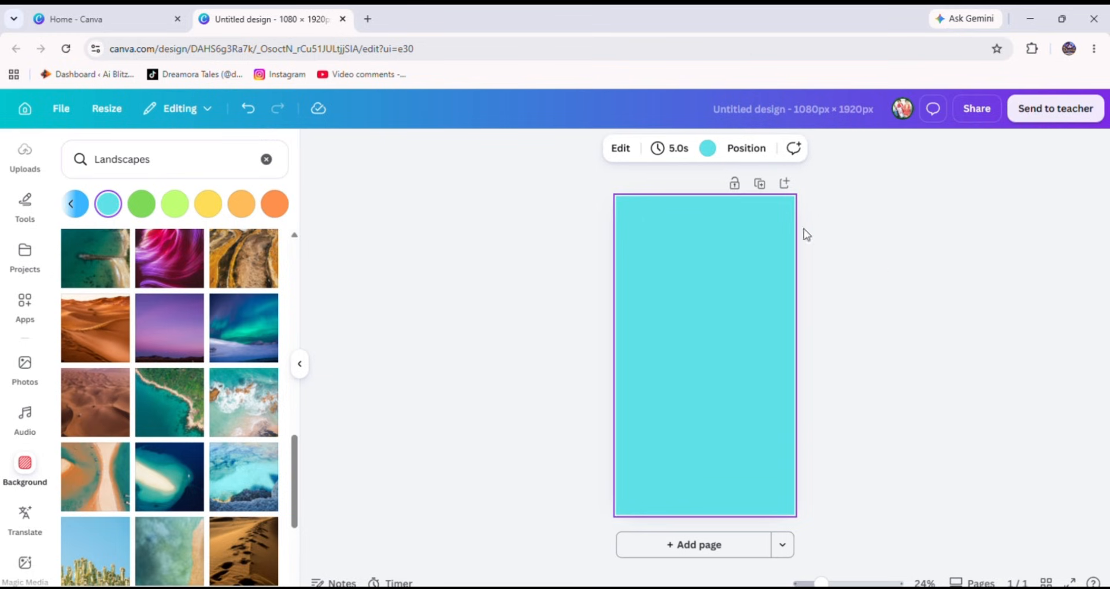
Try custom solid colours for the page background, including pink #FF00A8 and red #FF0000.
left_click(708, 151)
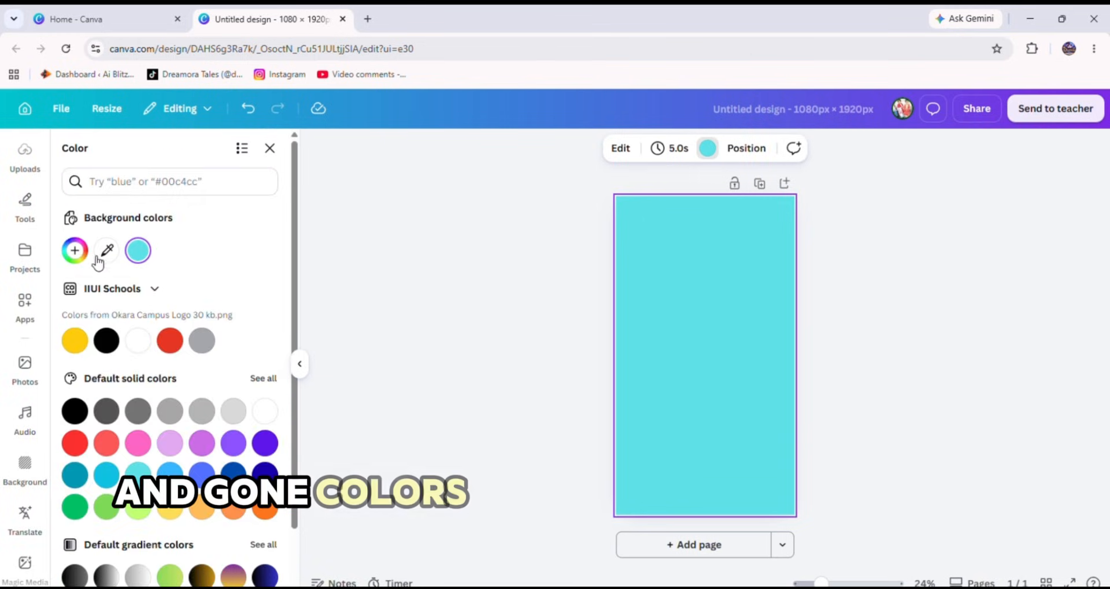
left_click(75, 250)
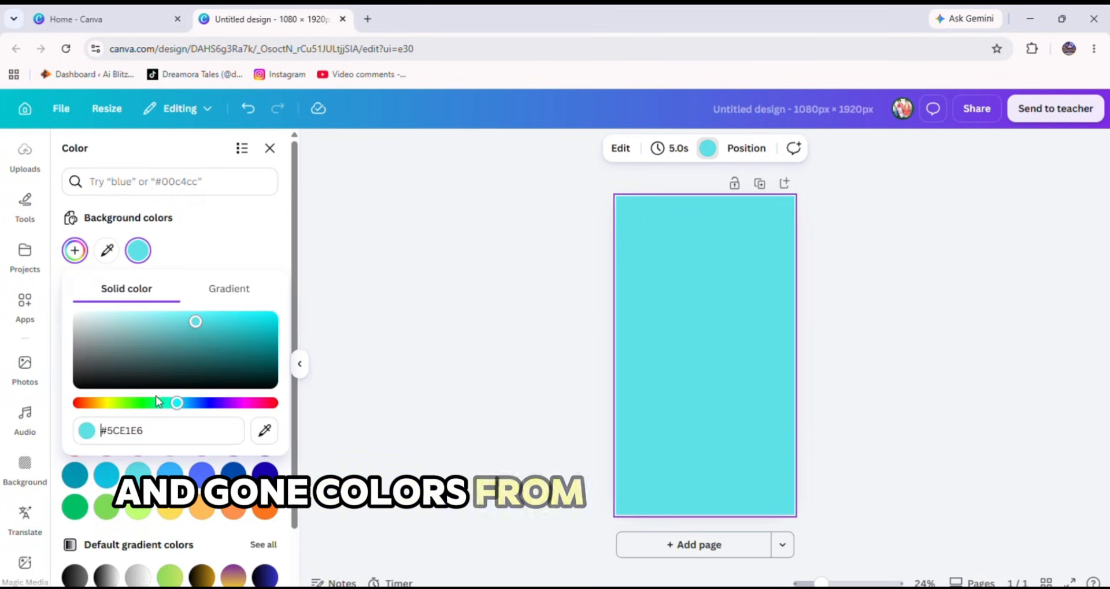
left_click(208, 404)
left_click_drag(208, 404, 256, 403)
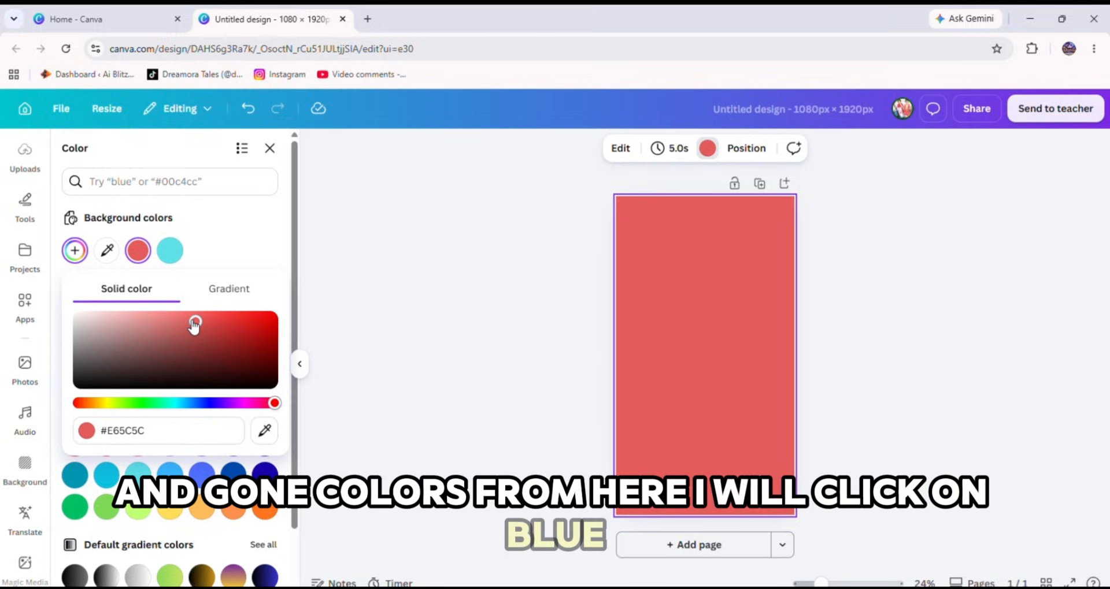
left_click_drag(210, 400, 255, 403)
left_click_drag(171, 324, 274, 314)
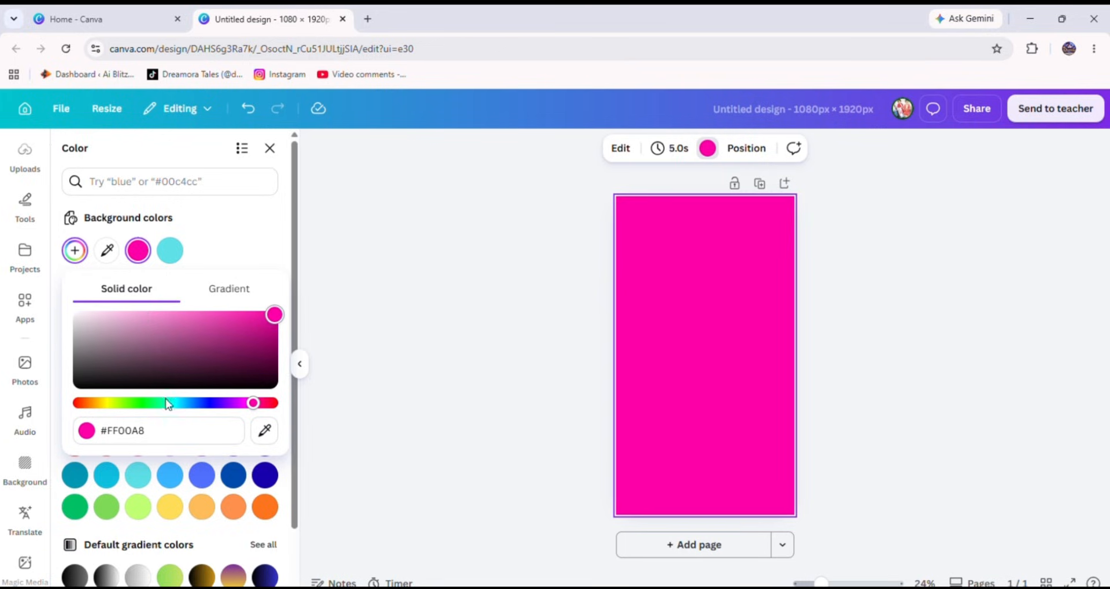
left_click_drag(168, 404, 275, 403)
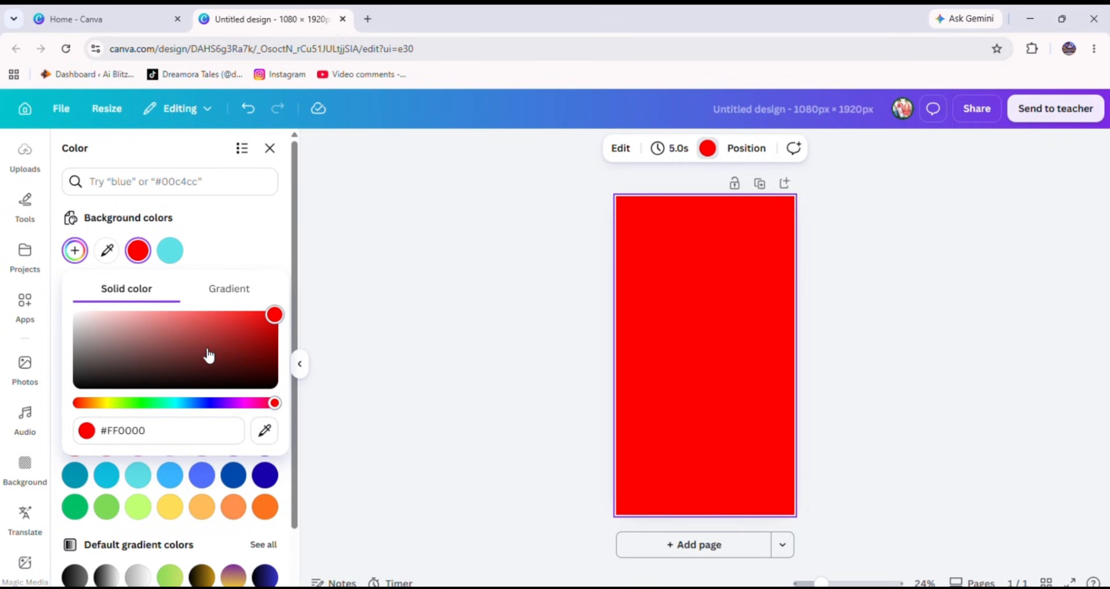
left_click(224, 341)
left_click_drag(203, 353, 276, 312)
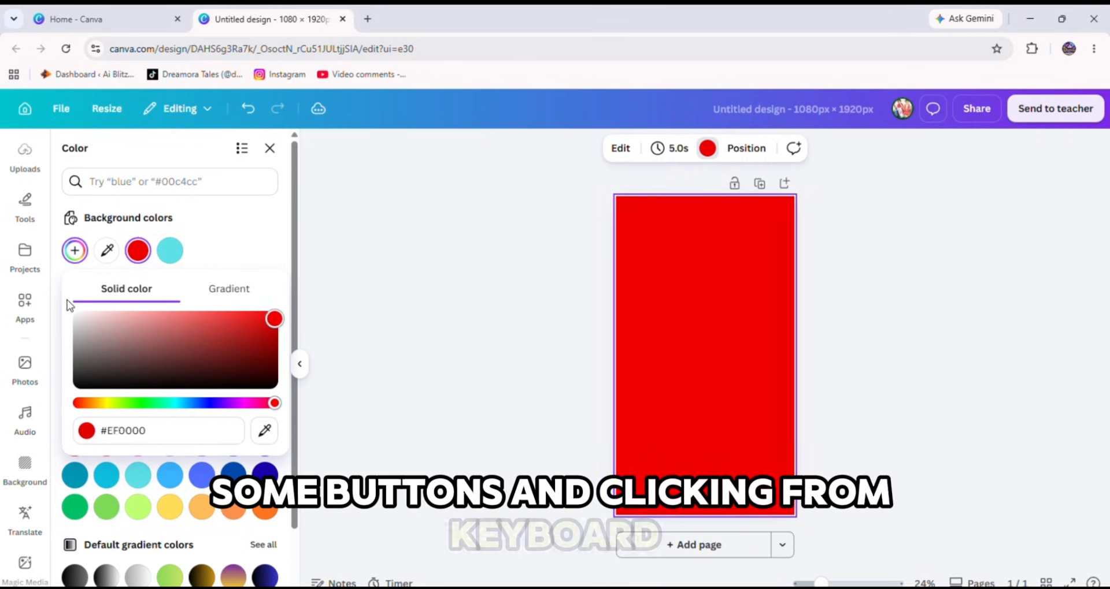
left_click(216, 241)
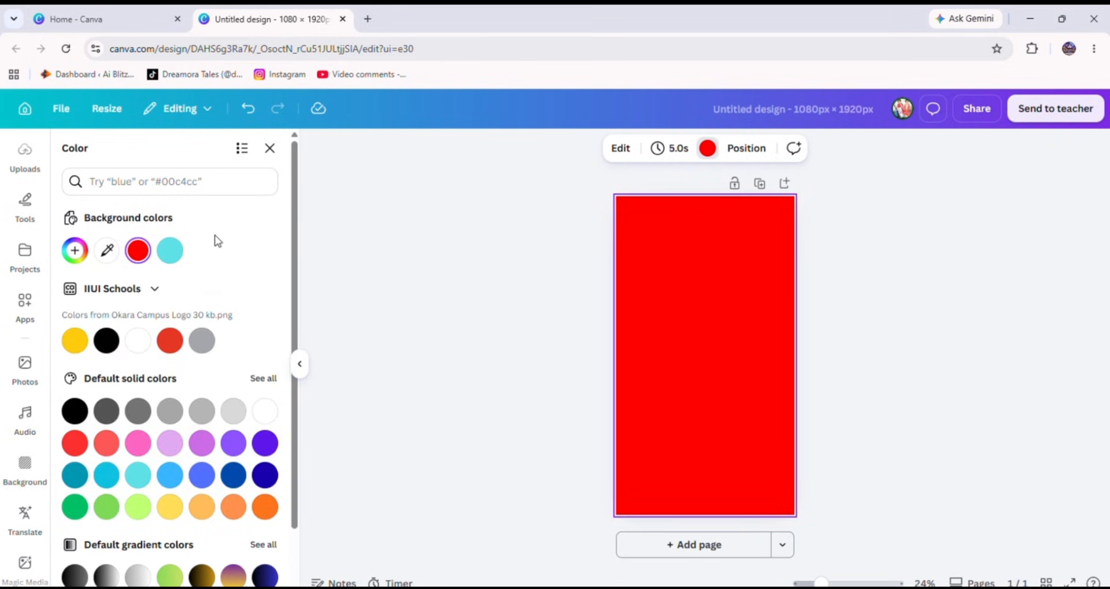
Fill the page background with a default light blue and intensify it to custom colour #00A1FF.
left_click(234, 475)
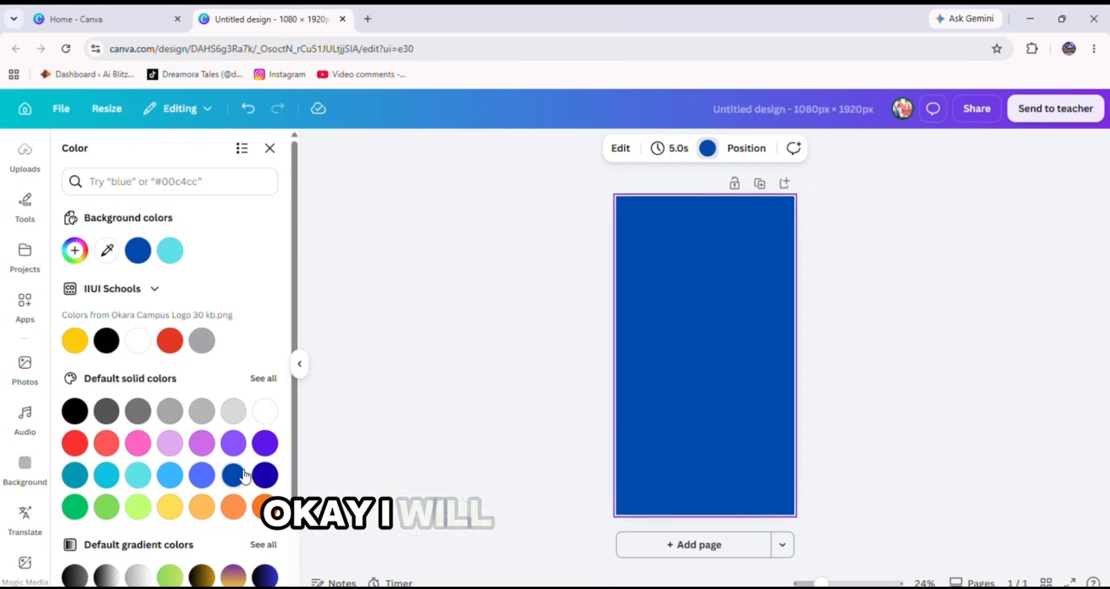
left_click(170, 474)
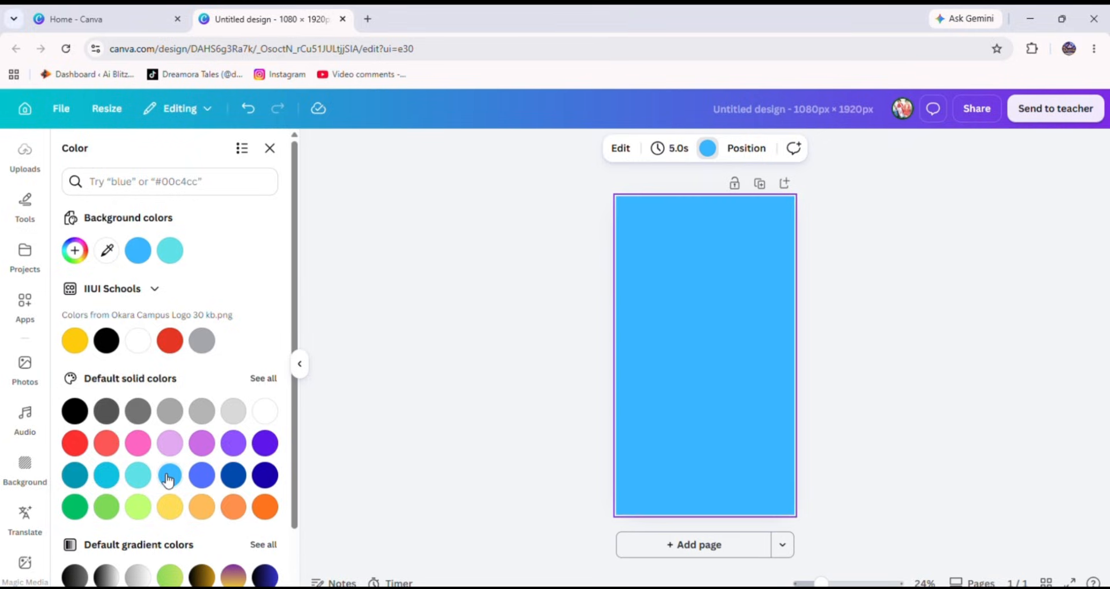
left_click(75, 251)
left_click_drag(206, 322, 273, 314)
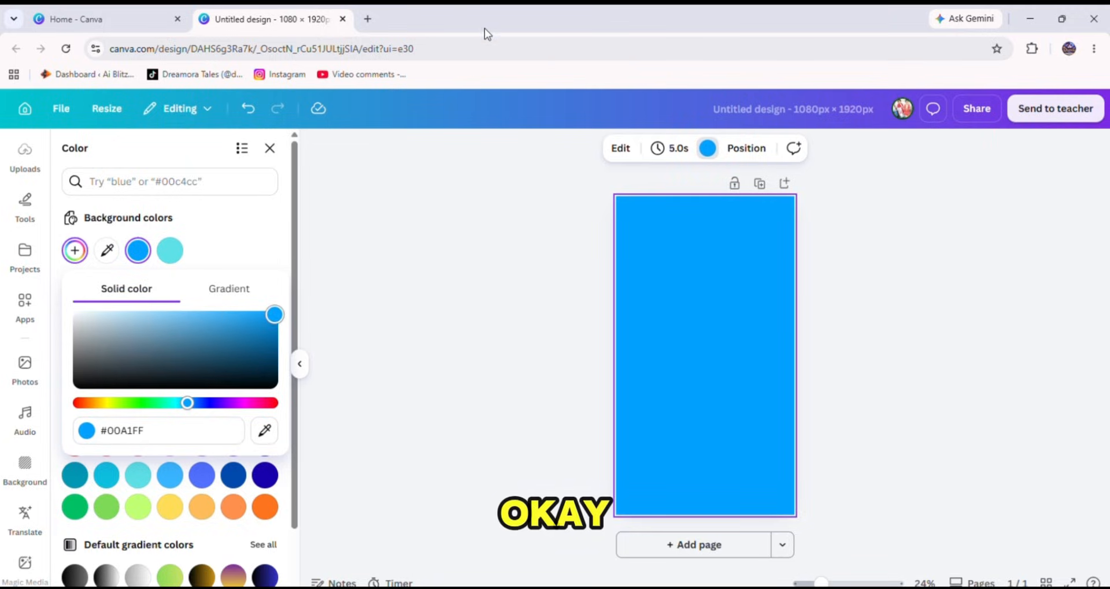
Soften the page background to a pale light blue custom solid colour.
left_click_drag(132, 325, 149, 315)
left_click(468, 242)
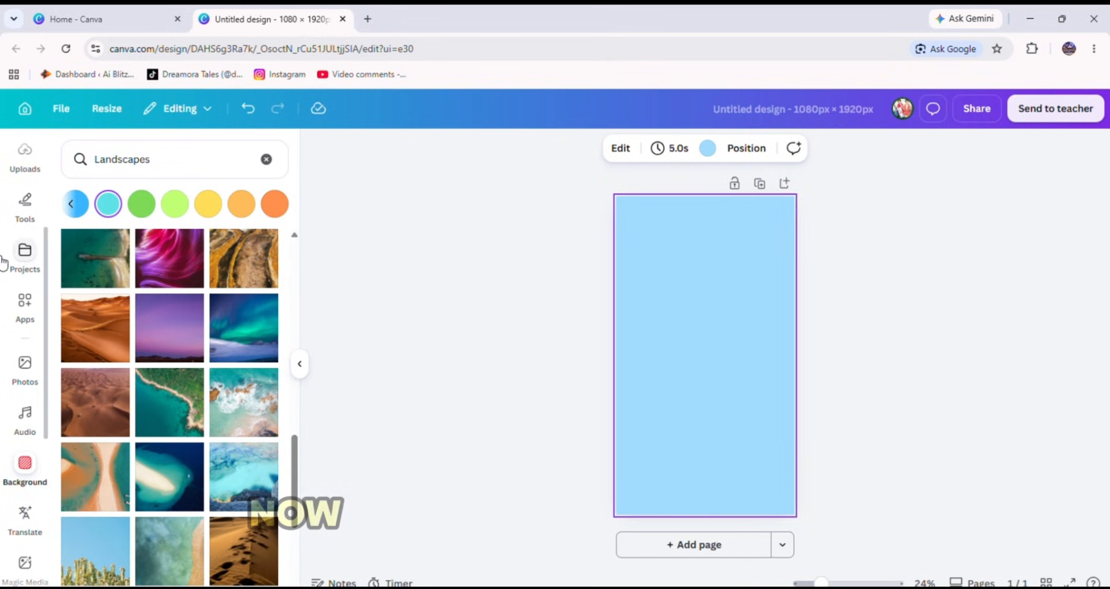
Add the uploaded circular pink-and-blue logo to the page and remove its background with BG Remover.
scroll(26, 299, "up", 3)
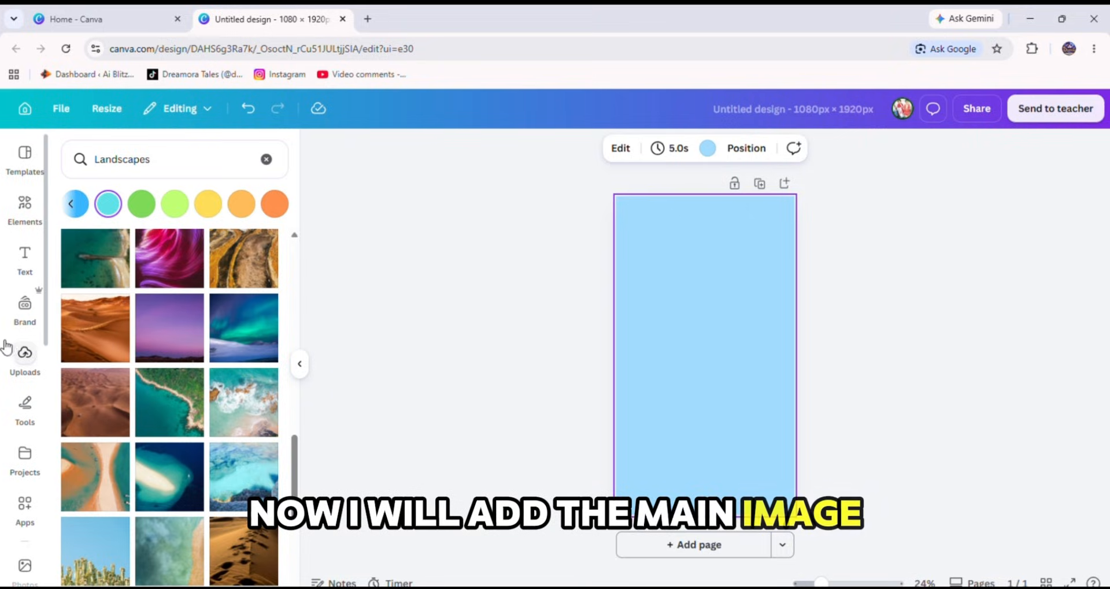
left_click(25, 355)
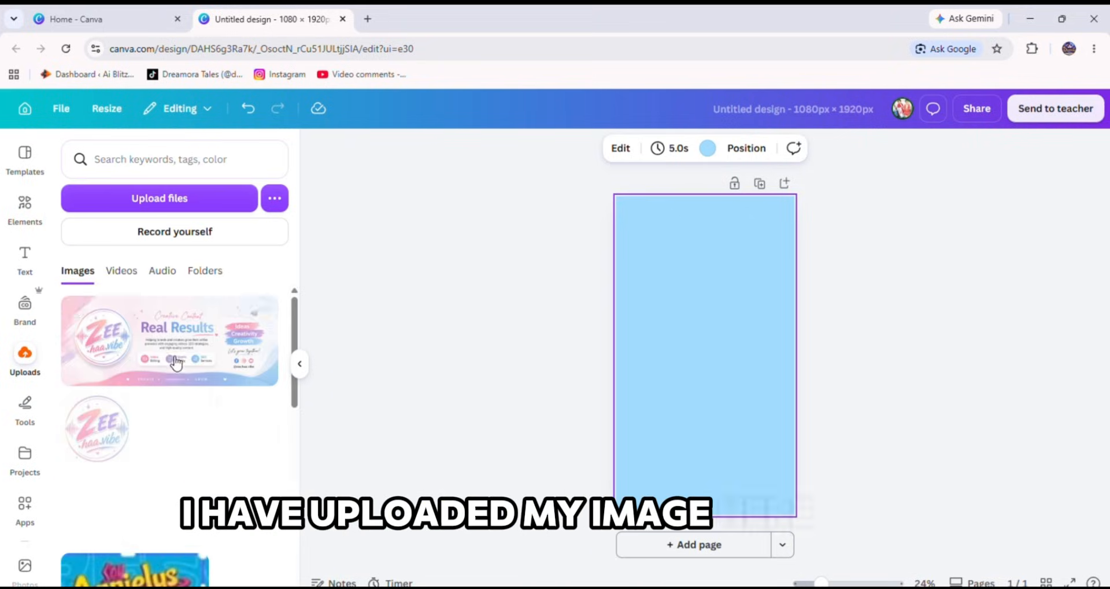
left_click(107, 436)
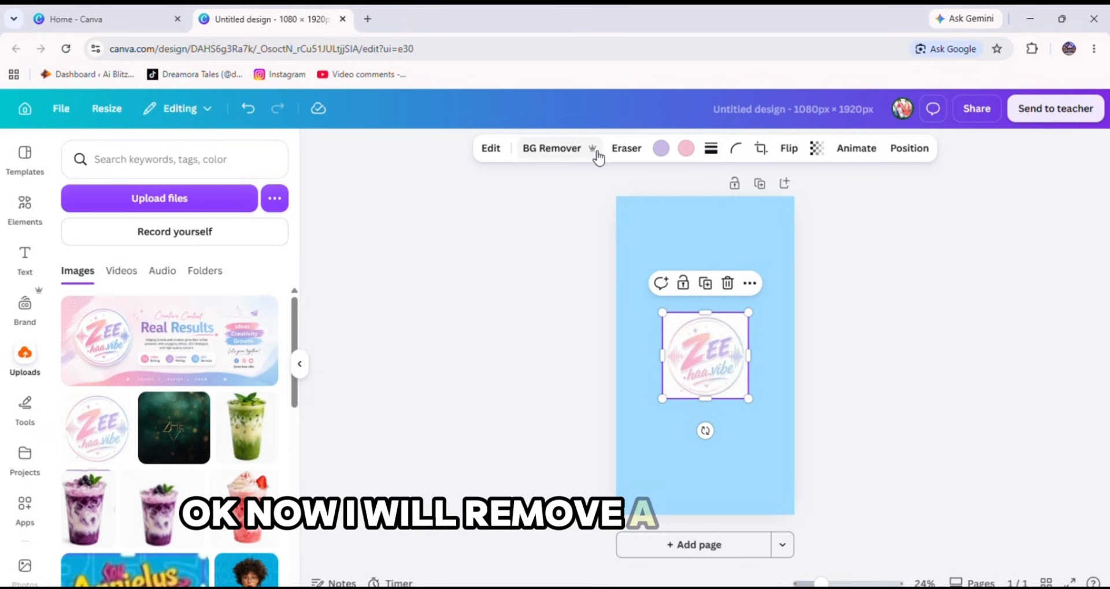
left_click(530, 151)
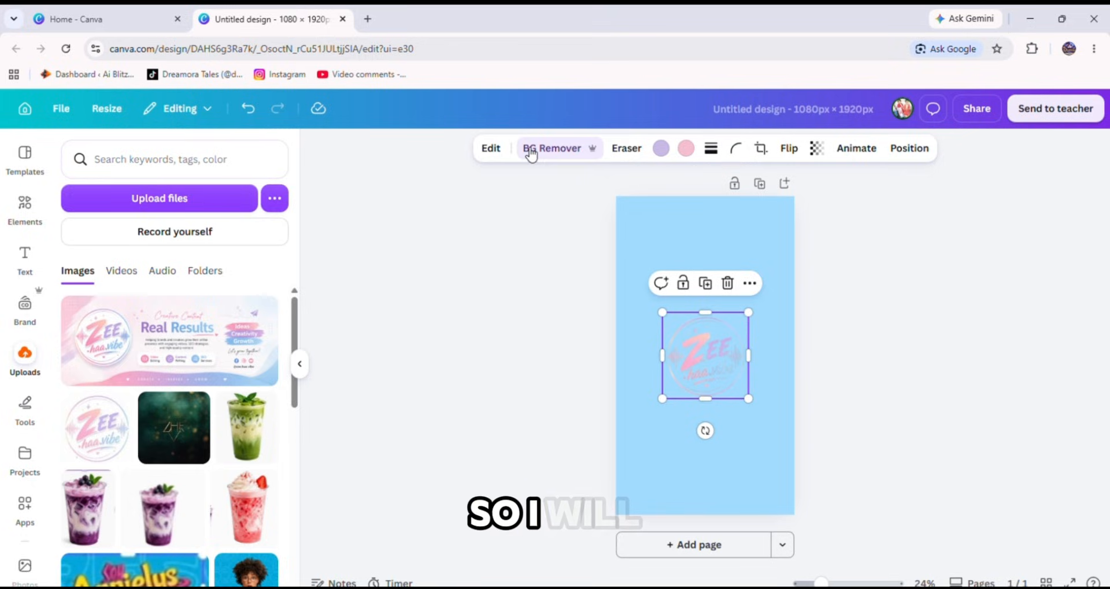
Add a white circle, size it to match the circular logo, and send it to the back as the logo's backing.
left_click(22, 210)
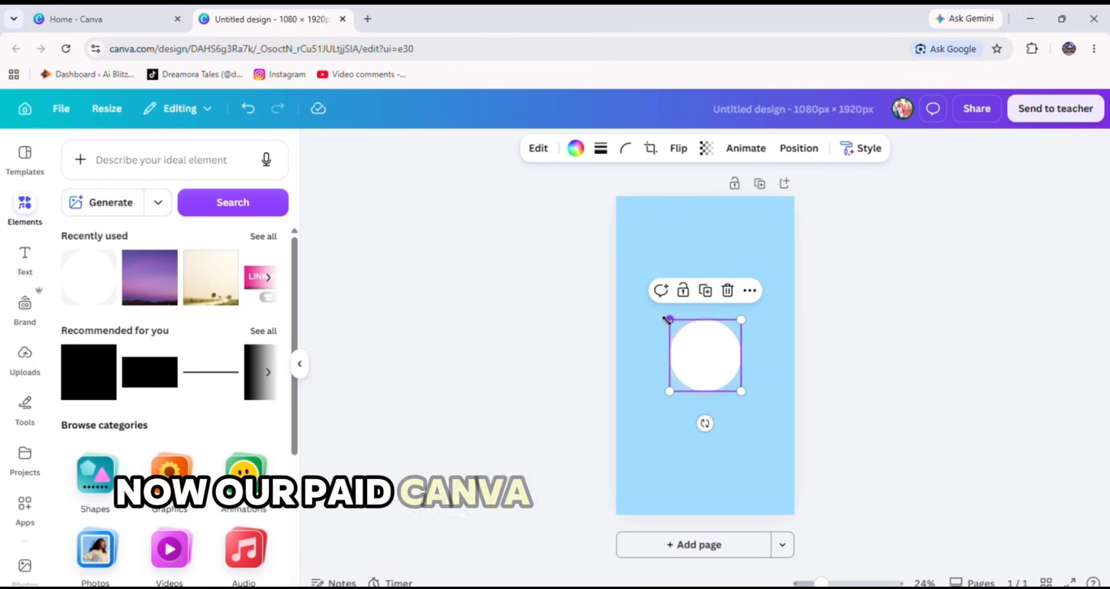
left_click_drag(668, 319, 665, 316)
left_click_drag(737, 393, 746, 397)
right_click(727, 376)
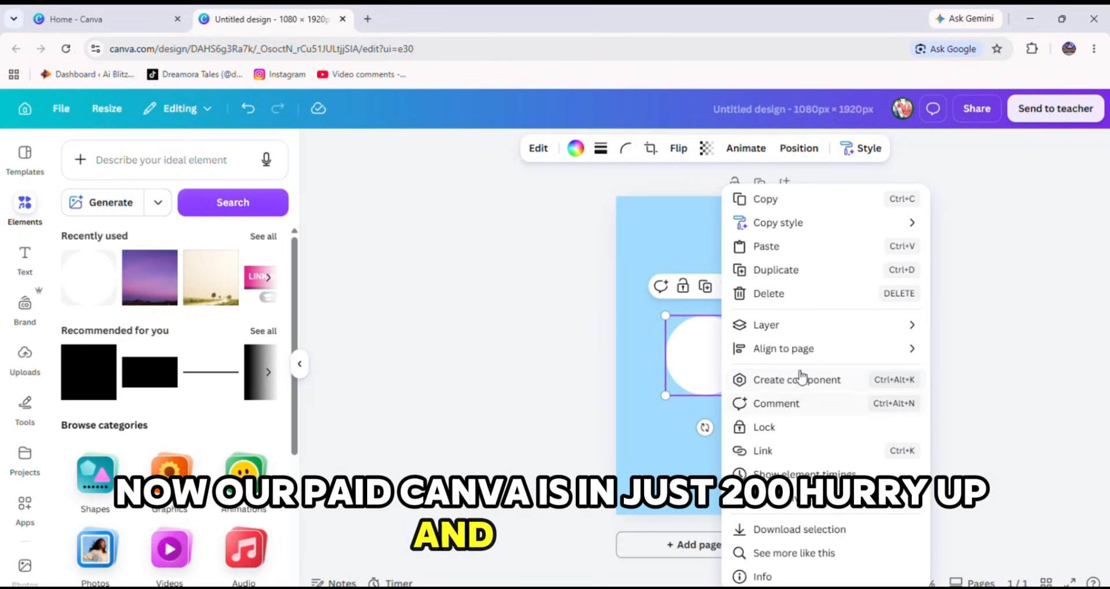
mouse_move(775, 325)
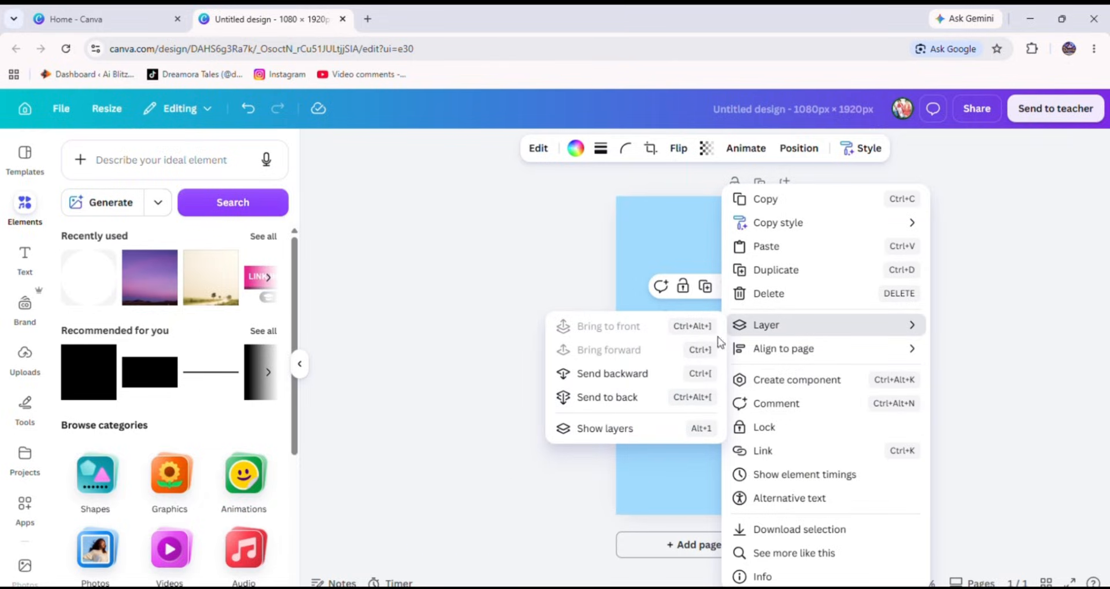
left_click(647, 398)
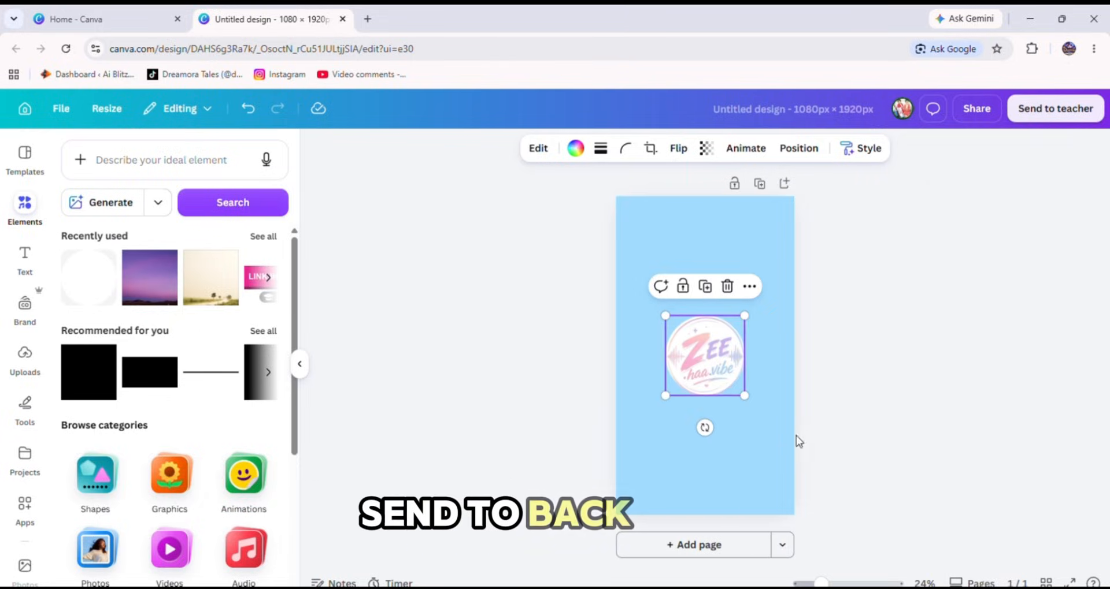
left_click_drag(665, 316, 669, 319)
left_click(914, 374)
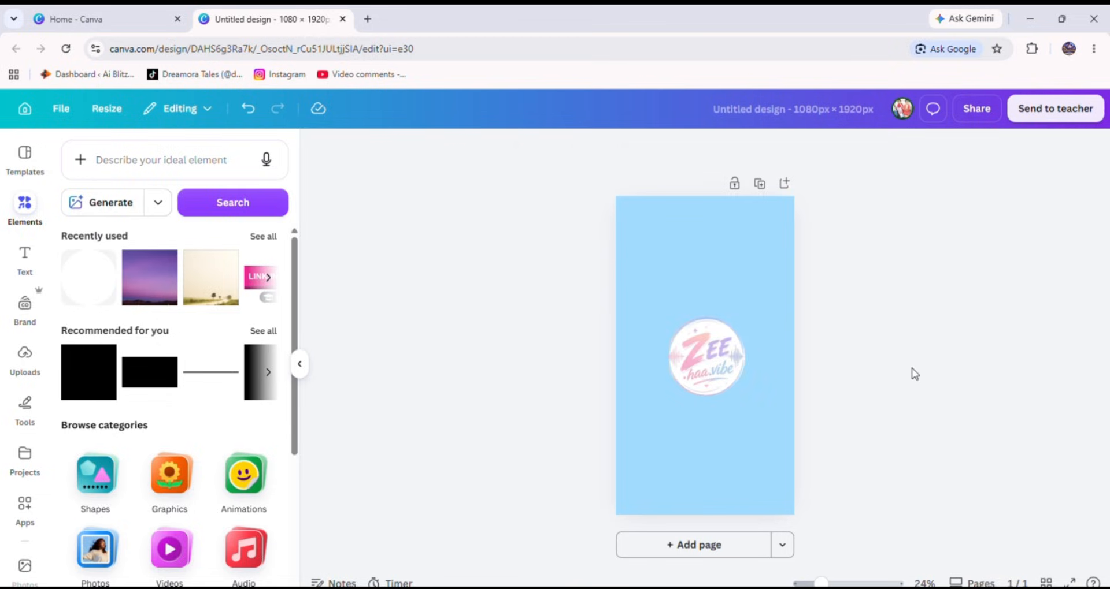
Group the circular logo with its white backing circle.
left_click_drag(735, 412, 659, 310)
right_click(702, 346)
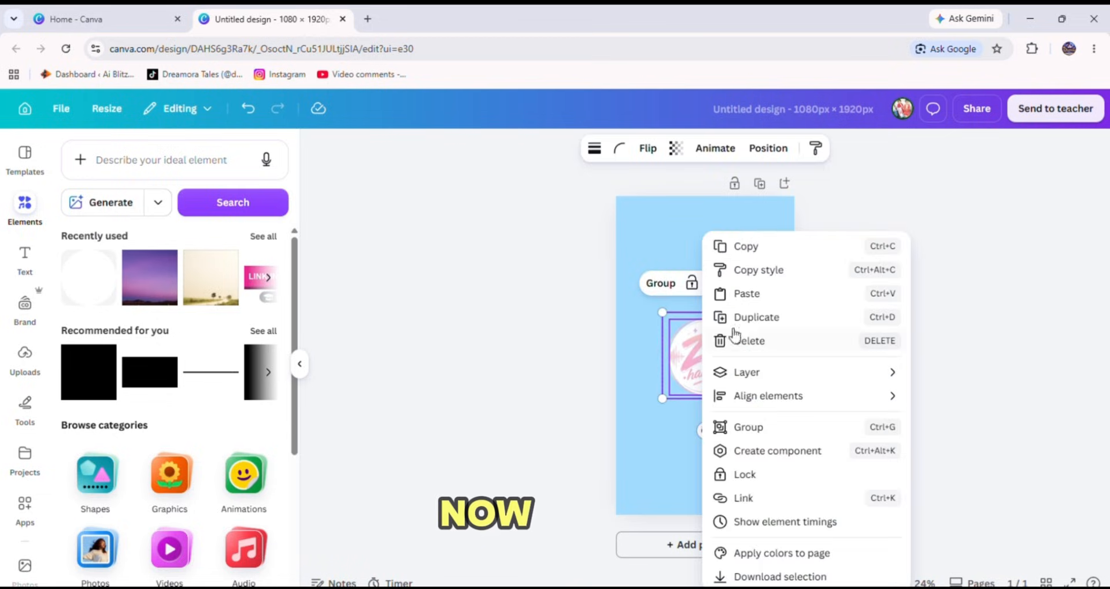
left_click(769, 428)
Enlarge the grouped logo and place it in the page's upper-left corner.
left_click_drag(745, 400, 828, 457)
left_click_drag(748, 427, 712, 392)
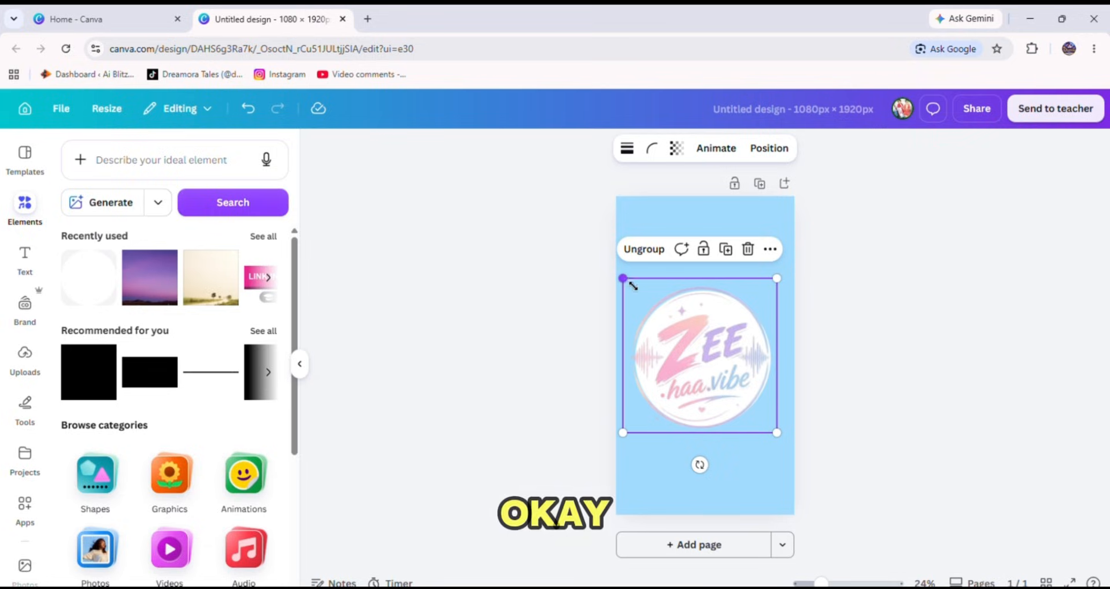
left_click_drag(632, 285, 668, 317)
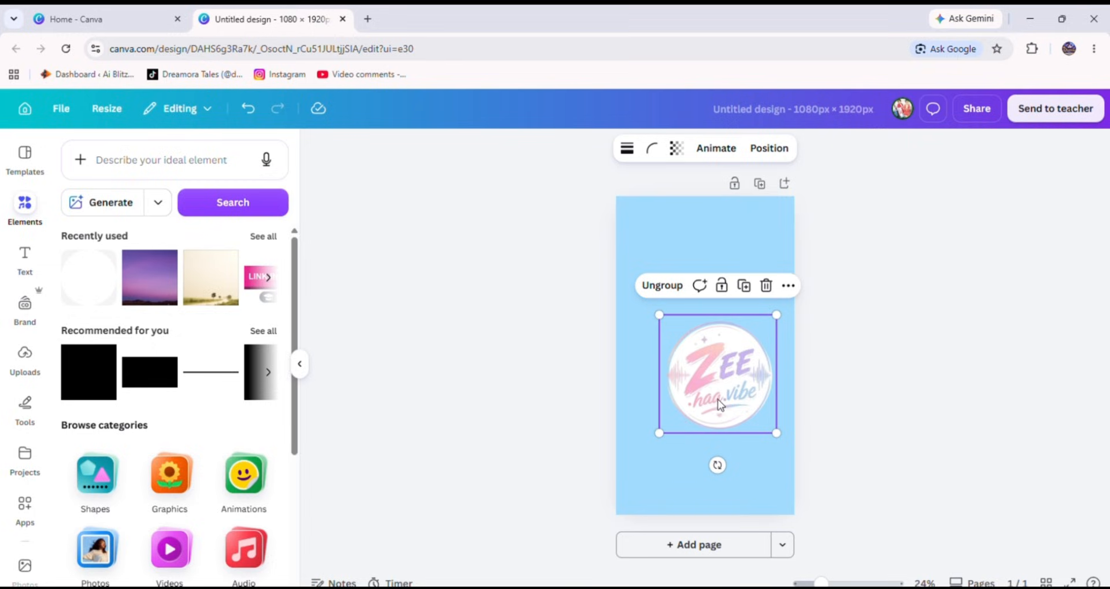
left_click_drag(719, 404, 676, 286)
Search the elements for "canva", add the round gradient Canva logo photo, and reduce its size.
left_click(139, 162)
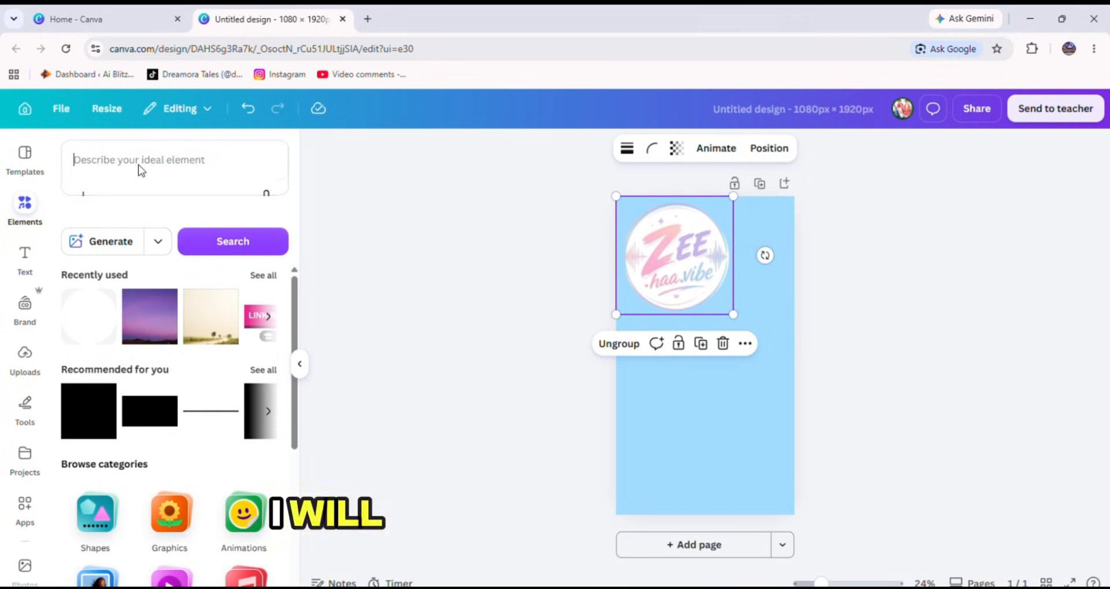
type("can")
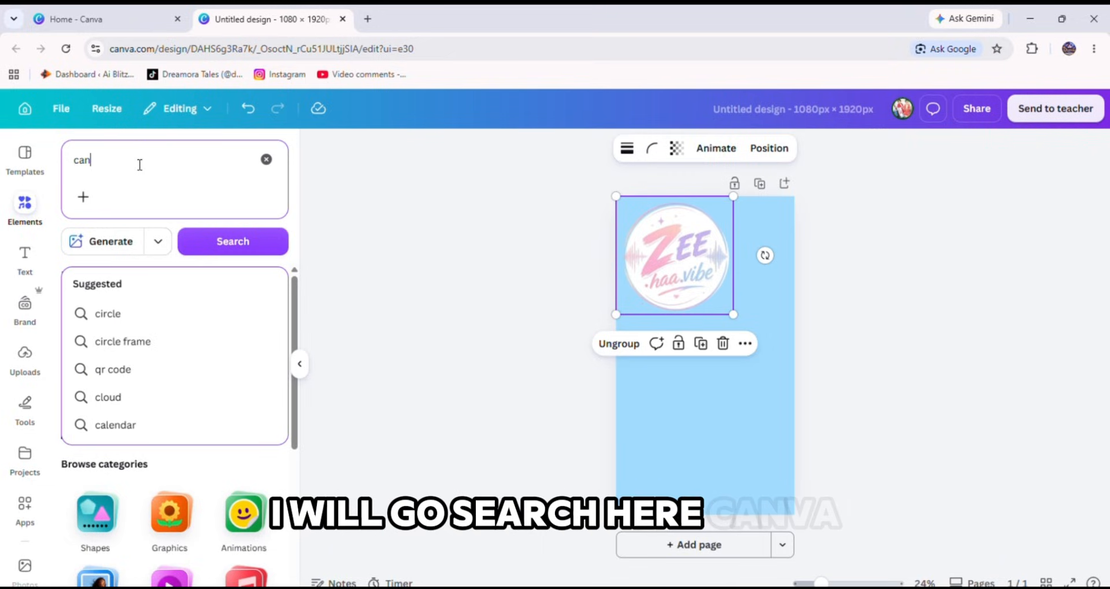
type("va")
key("Return")
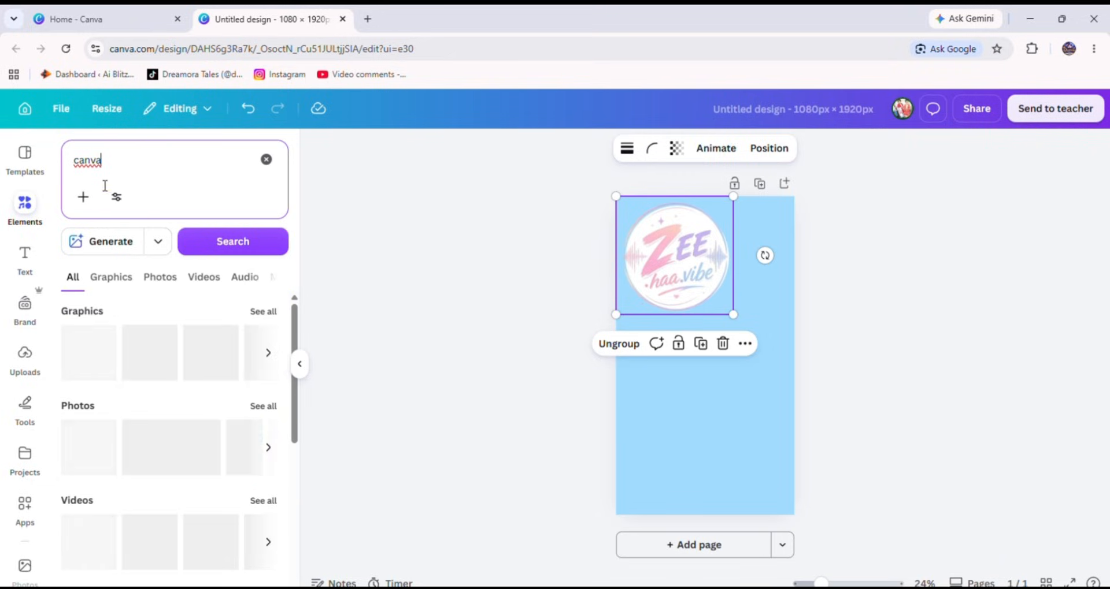
left_click(88, 447)
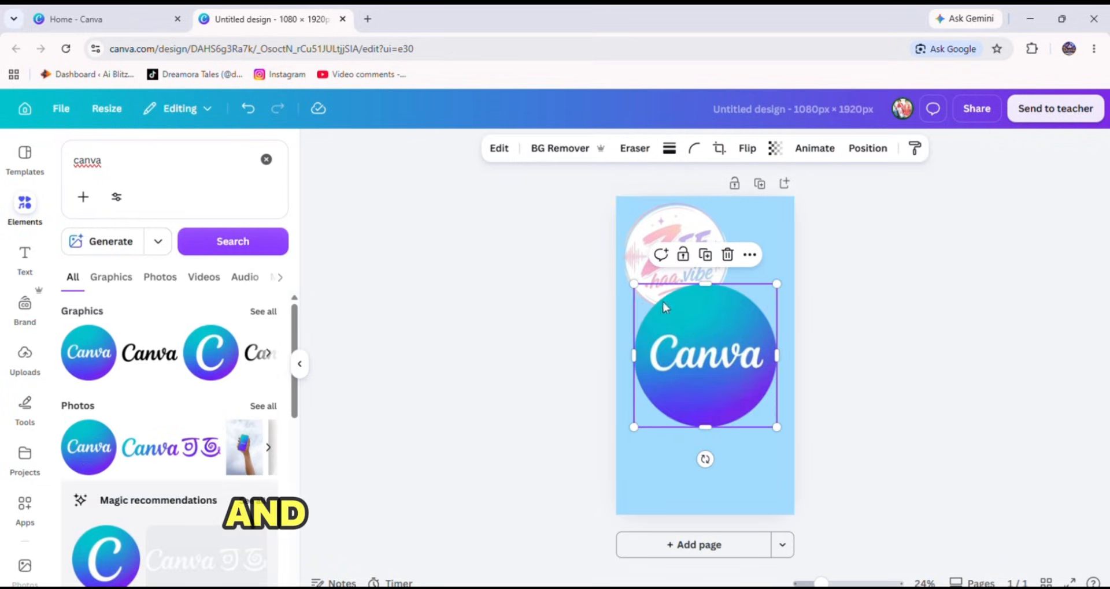
left_click_drag(634, 284, 699, 350)
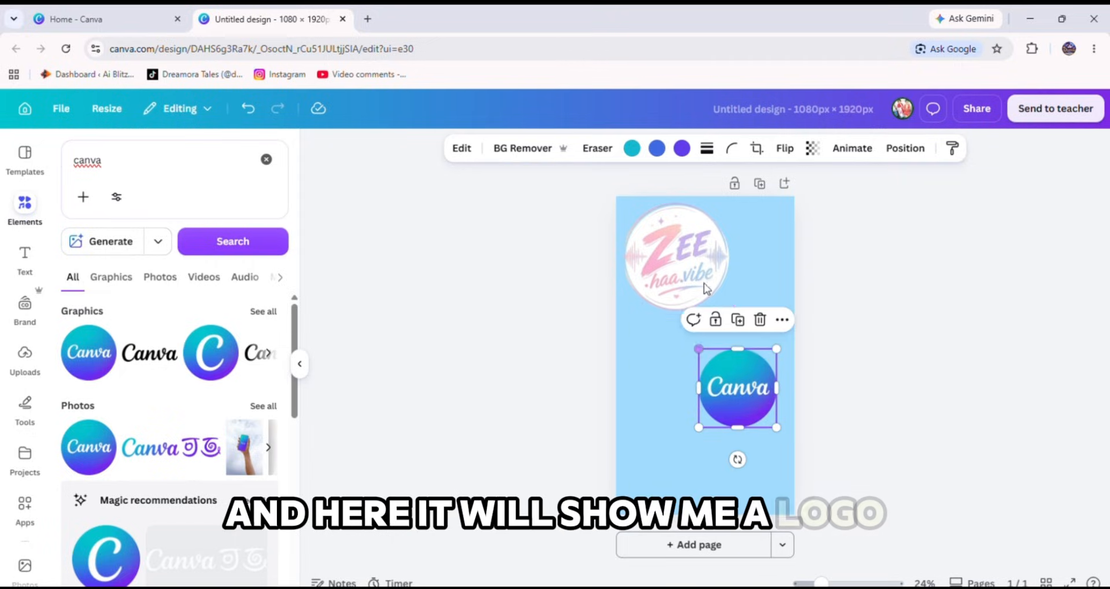
Shrink the grouped circular logo to about 171 × 171 and place it in the page's lower-right corner.
left_click(616, 197)
left_click_drag(616, 197, 704, 287)
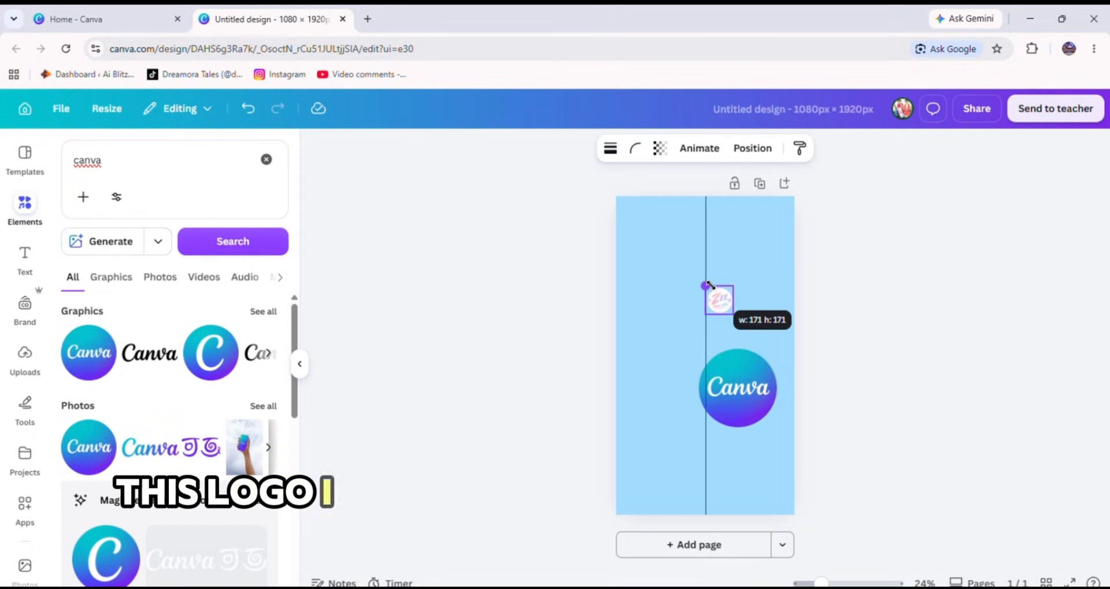
left_click_drag(729, 348, 785, 545)
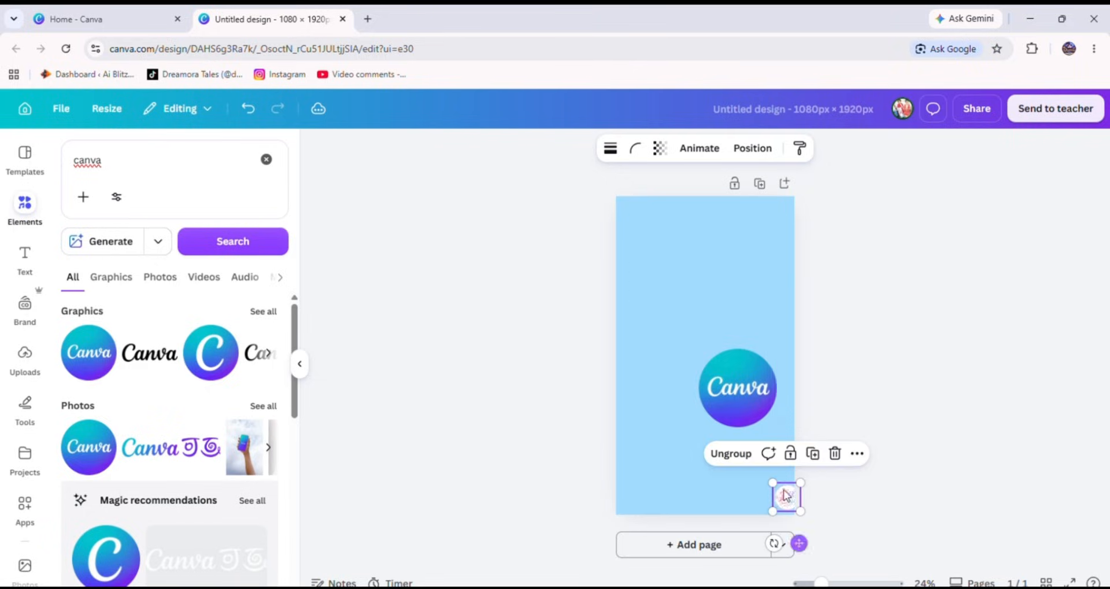
Enlarge the round Canva logo and centre it on the page.
left_click(761, 425)
left_click_drag(736, 382, 682, 333)
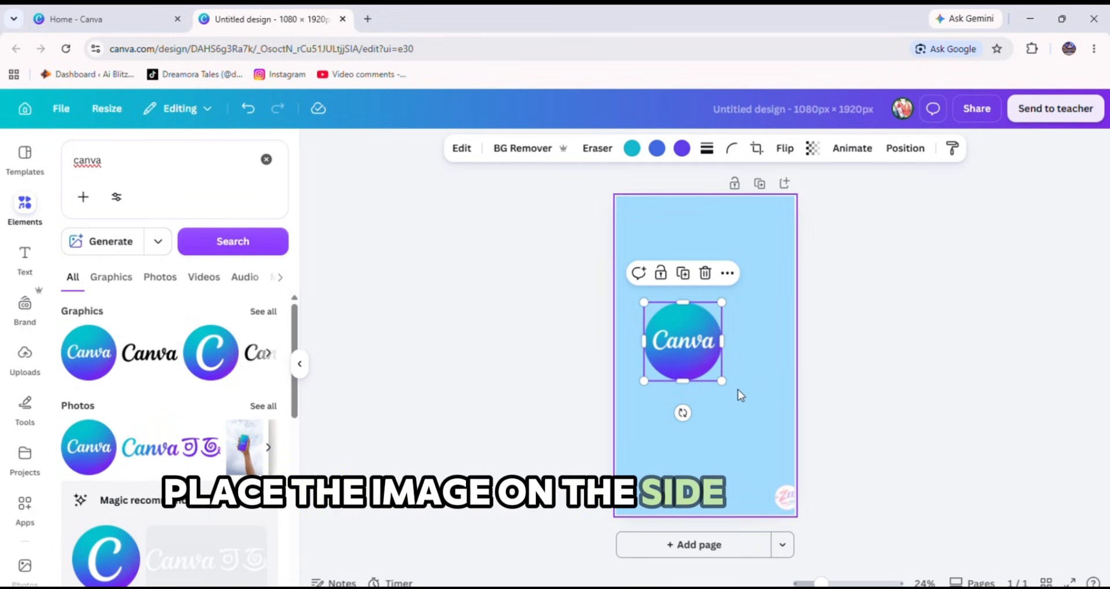
left_click_drag(721, 381, 764, 424)
left_click_drag(730, 356, 723, 272)
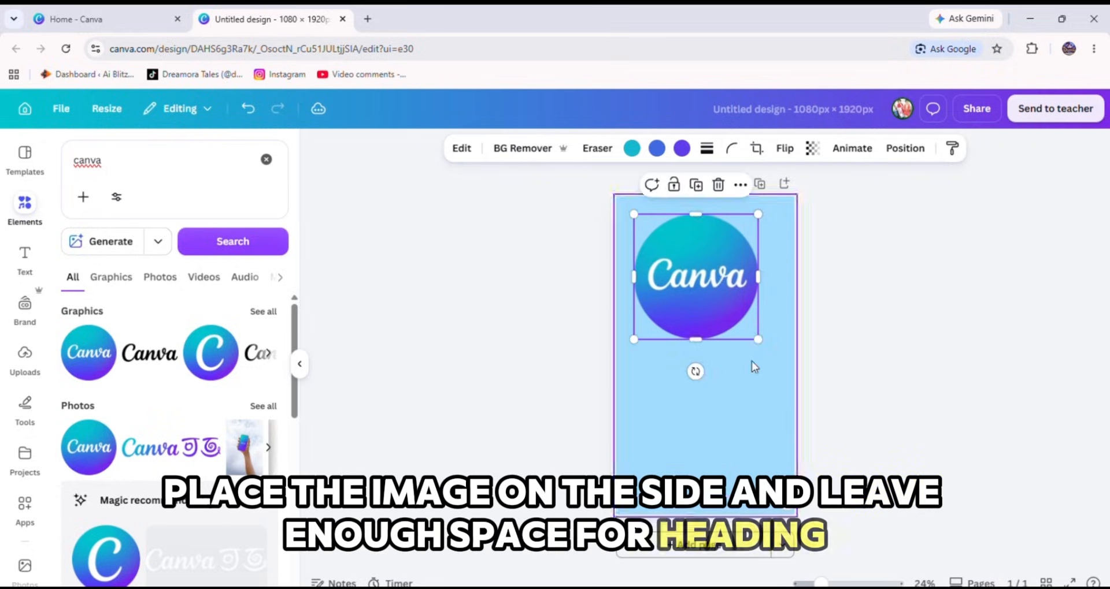
left_click_drag(721, 310, 727, 384)
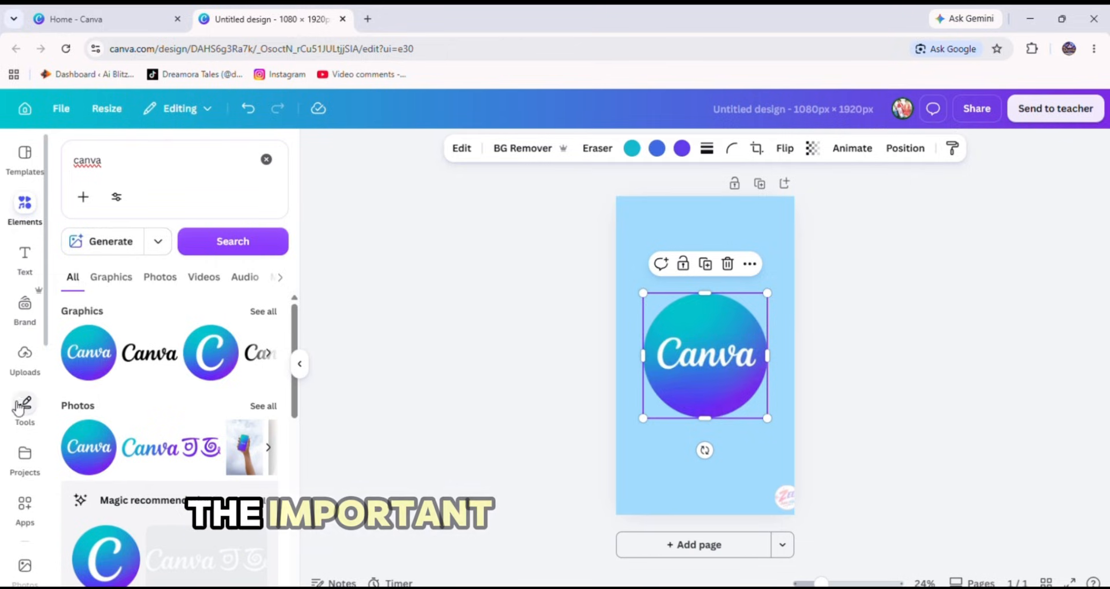
Add a heading reading "CANVA TIPS" to the page.
left_click(24, 260)
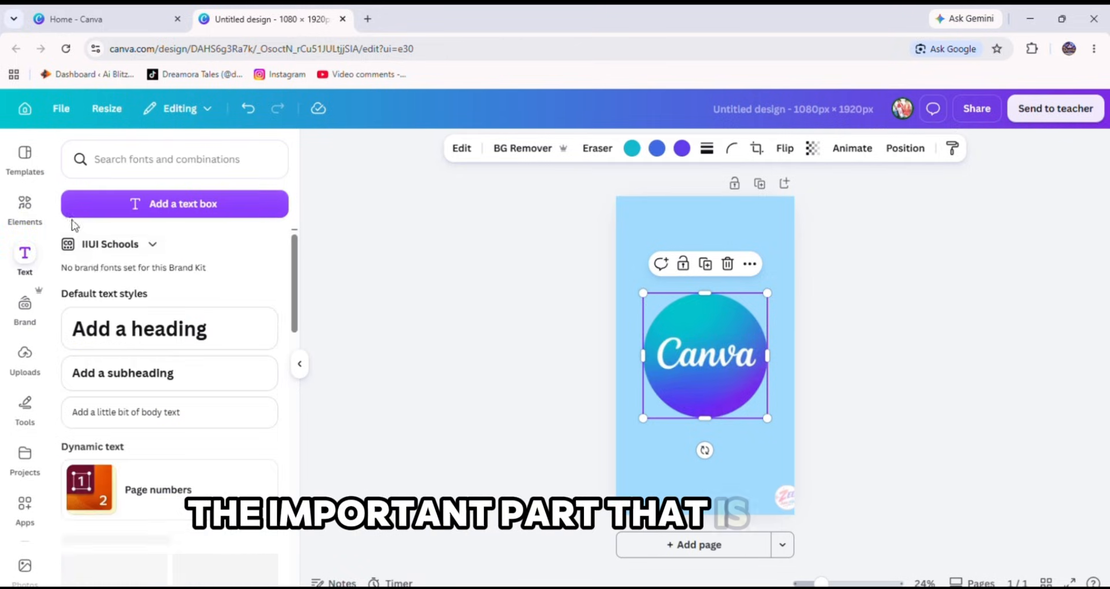
left_click(136, 341)
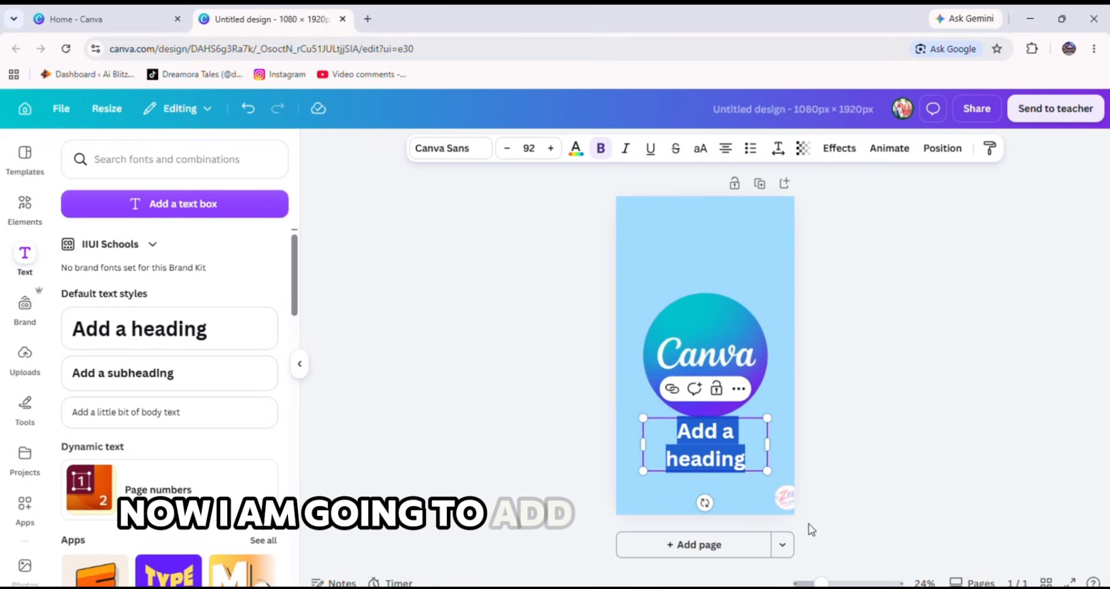
type("C")
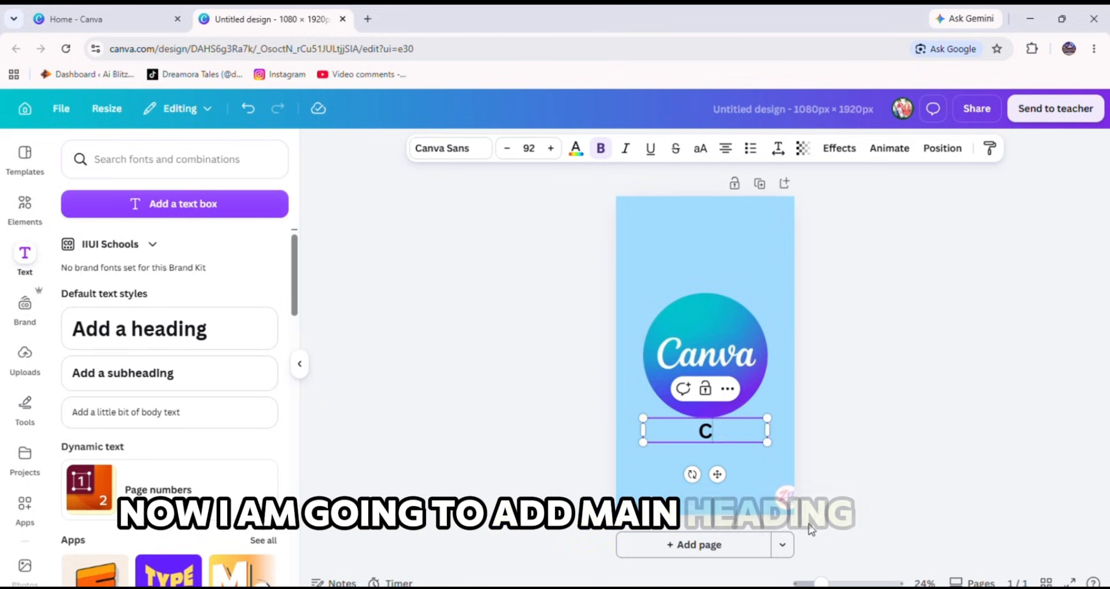
type("ANVA TIPS")
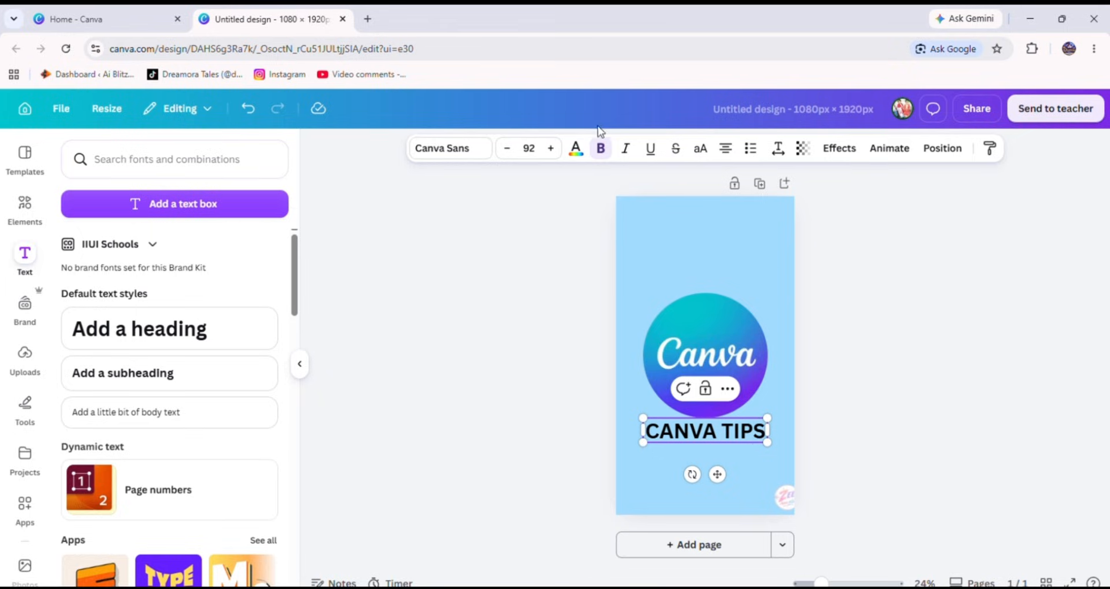
Browse the text styles and try the Anton, Oilvare Base and Futura Black fonts on the "CANVA TIPS" heading.
scroll(179, 446, "down", 5)
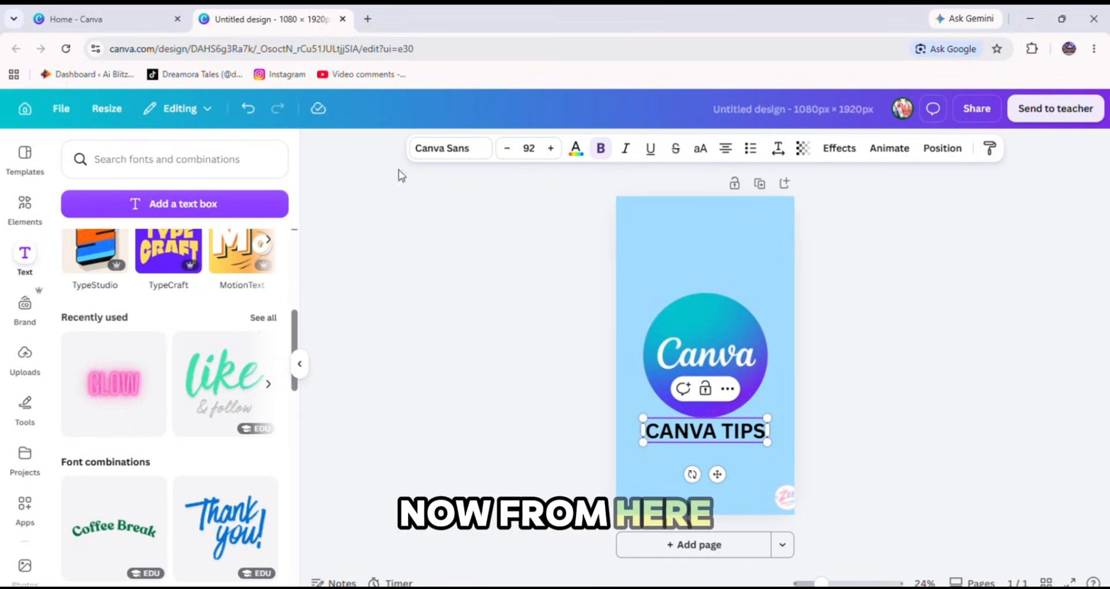
scroll(191, 509, "down", 5)
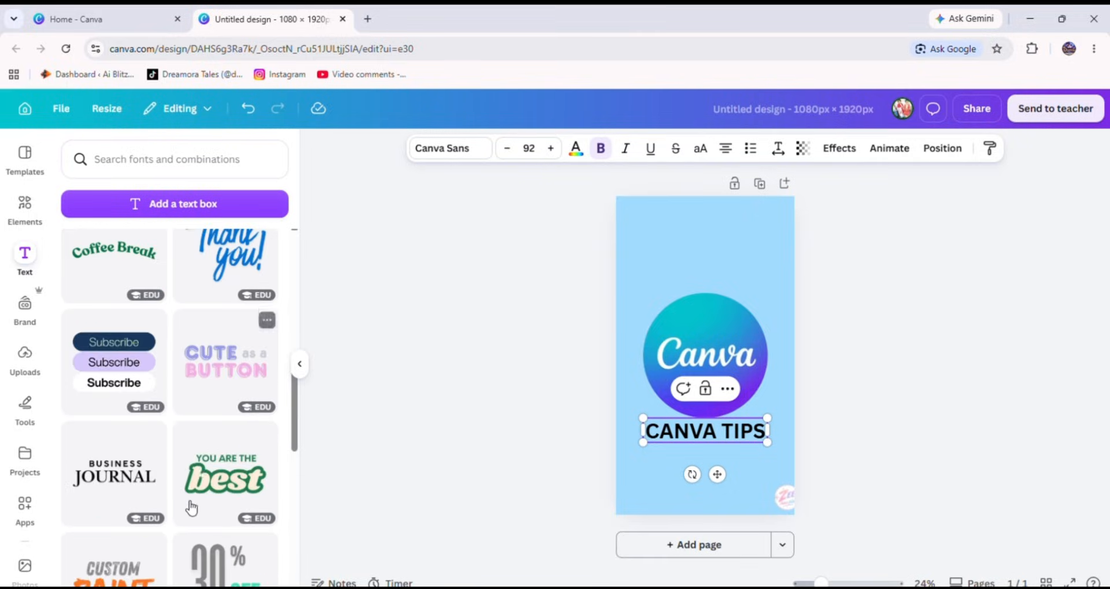
scroll(237, 413, "down", 6)
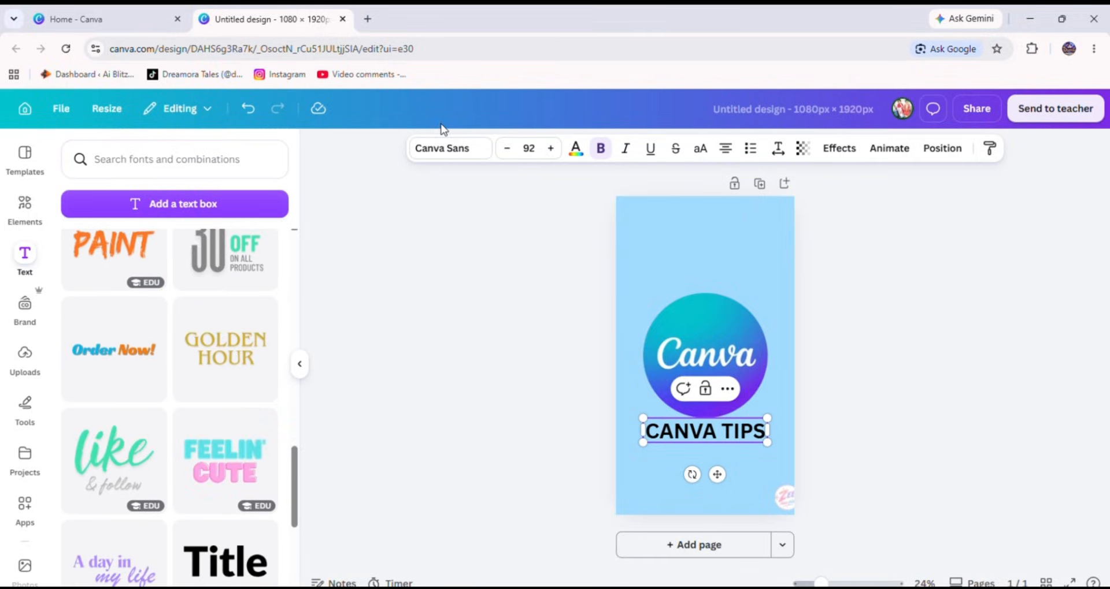
left_click(470, 151)
scroll(163, 433, "down", 2)
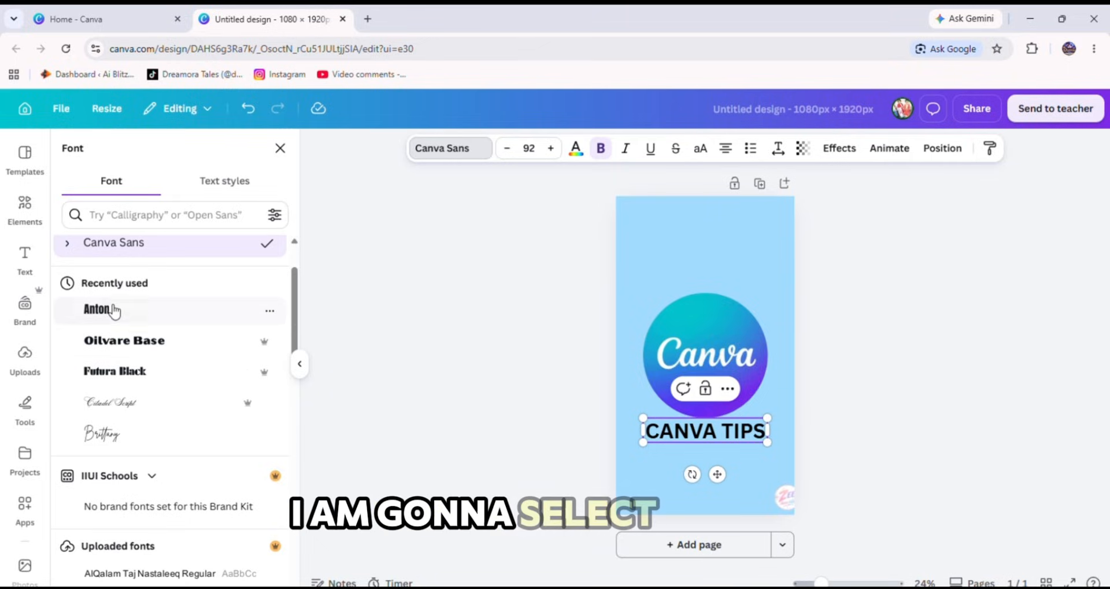
left_click(114, 309)
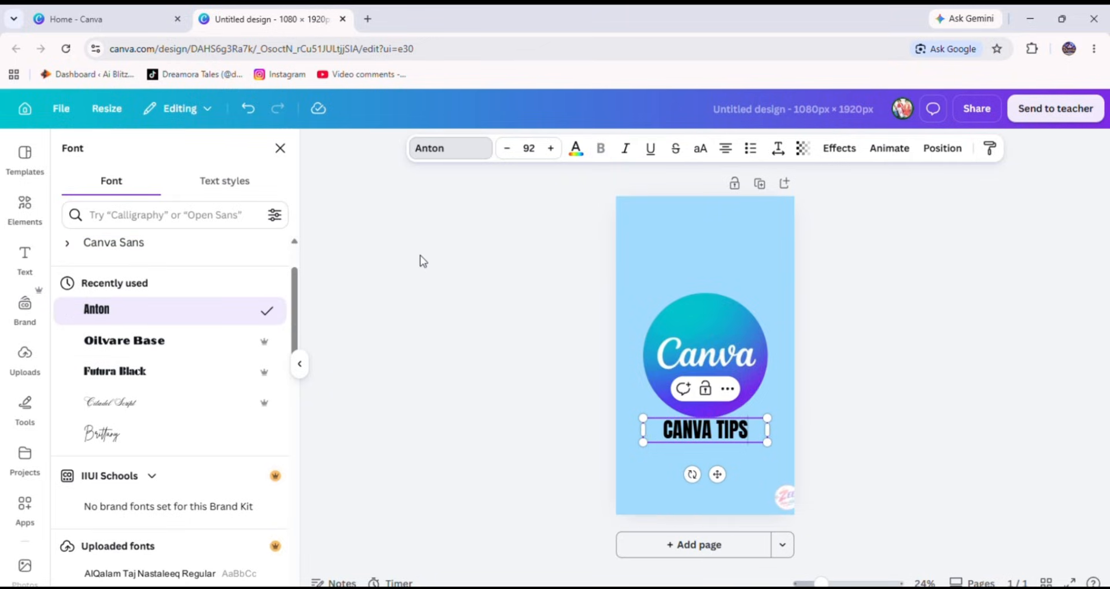
left_click(183, 356)
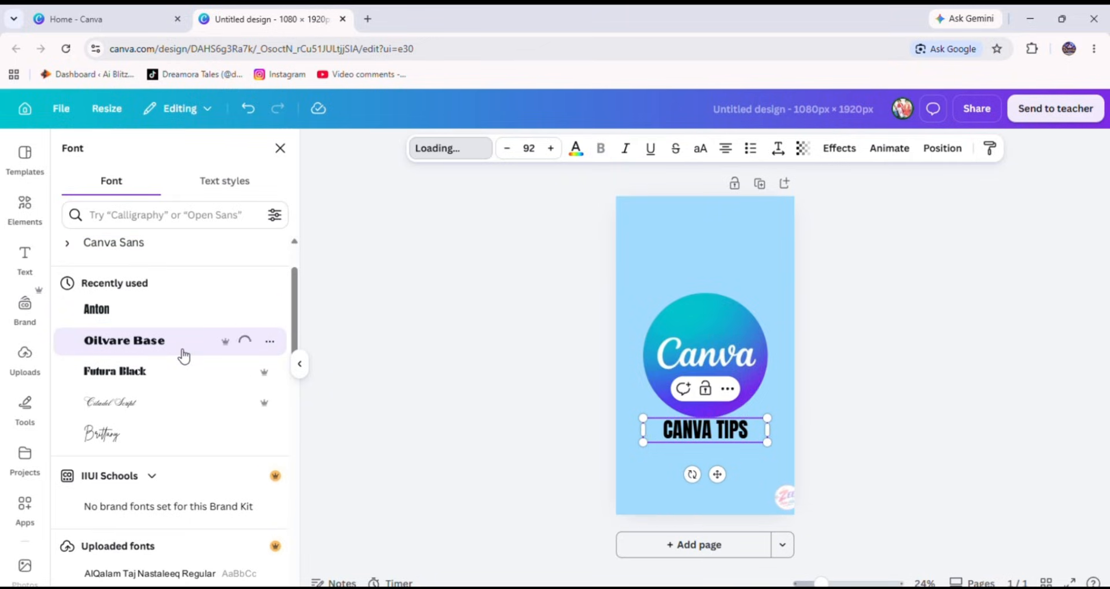
left_click(192, 388)
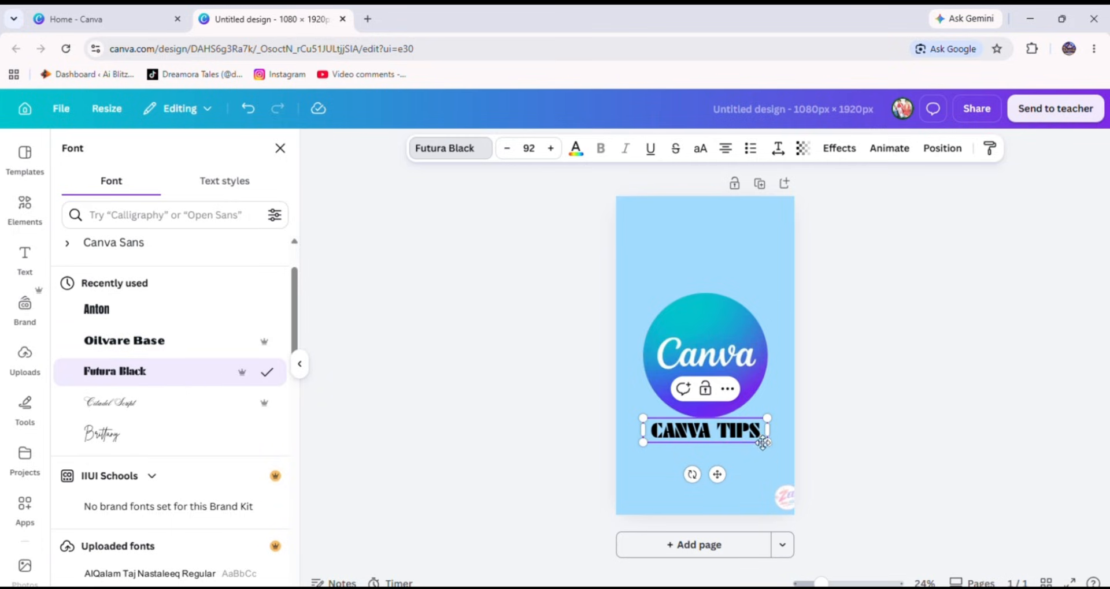
Place the "CANVA TIPS" heading above the Canva logo, enlarged to about size 147 in the Anton font.
left_click_drag(770, 443, 841, 461)
left_click_drag(758, 491, 718, 301)
left_click(175, 322)
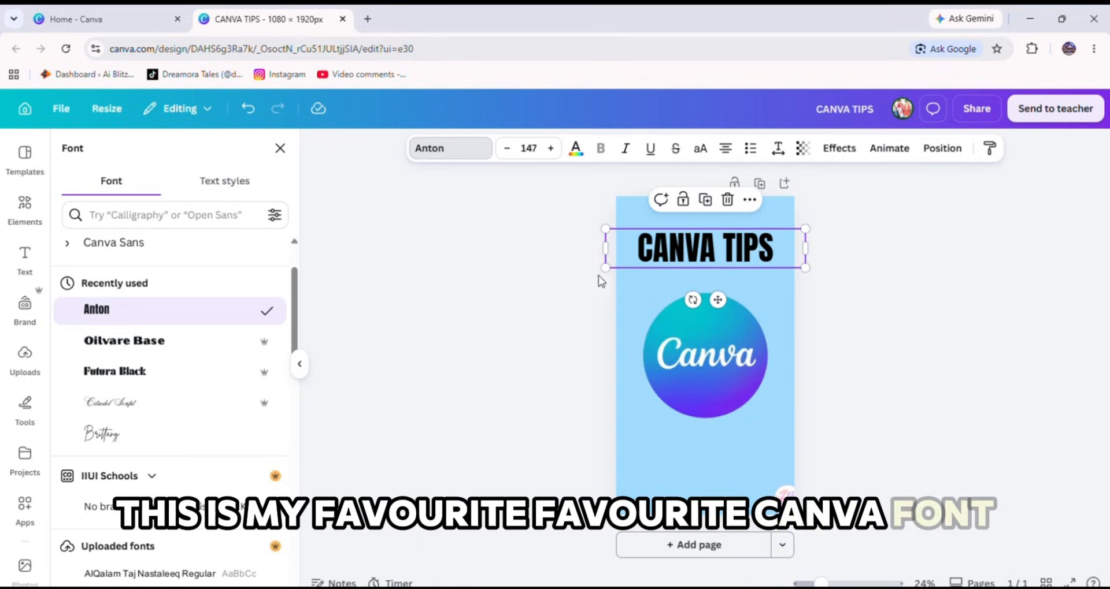
Enlarge the "CANVA TIPS" heading to about size 156 and recolour it dark blue from the default solid colours.
left_click_drag(606, 267, 594, 292)
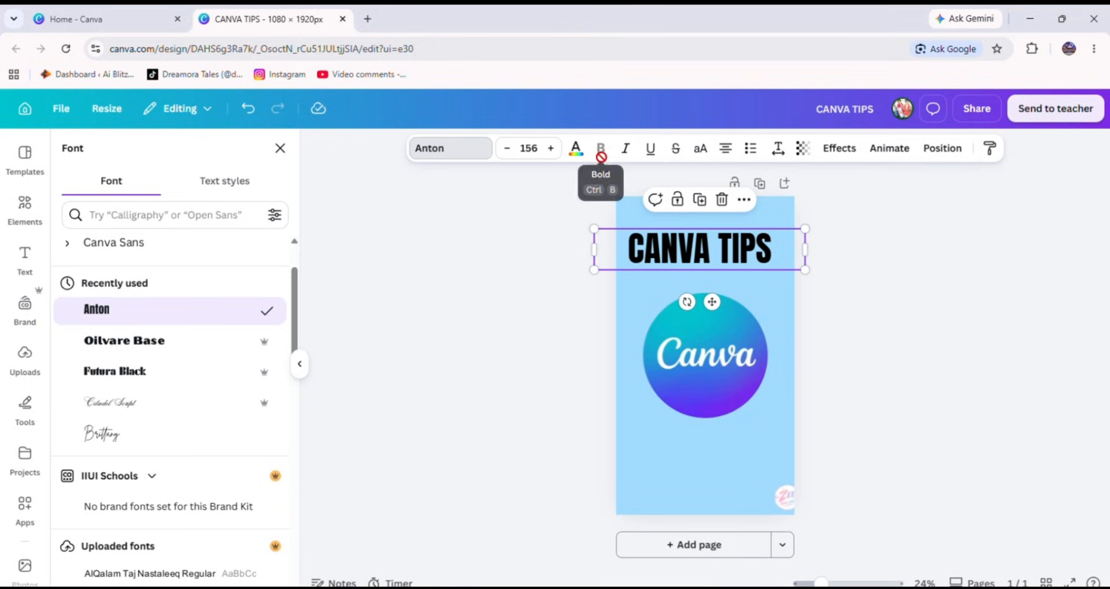
left_click(581, 154)
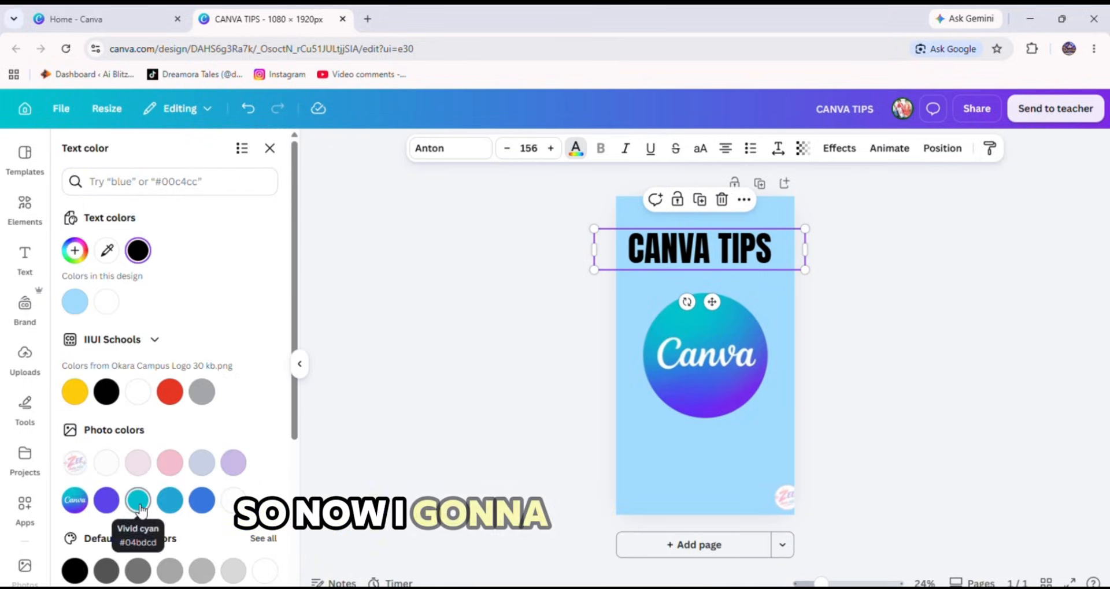
left_click(139, 502)
left_click(201, 500)
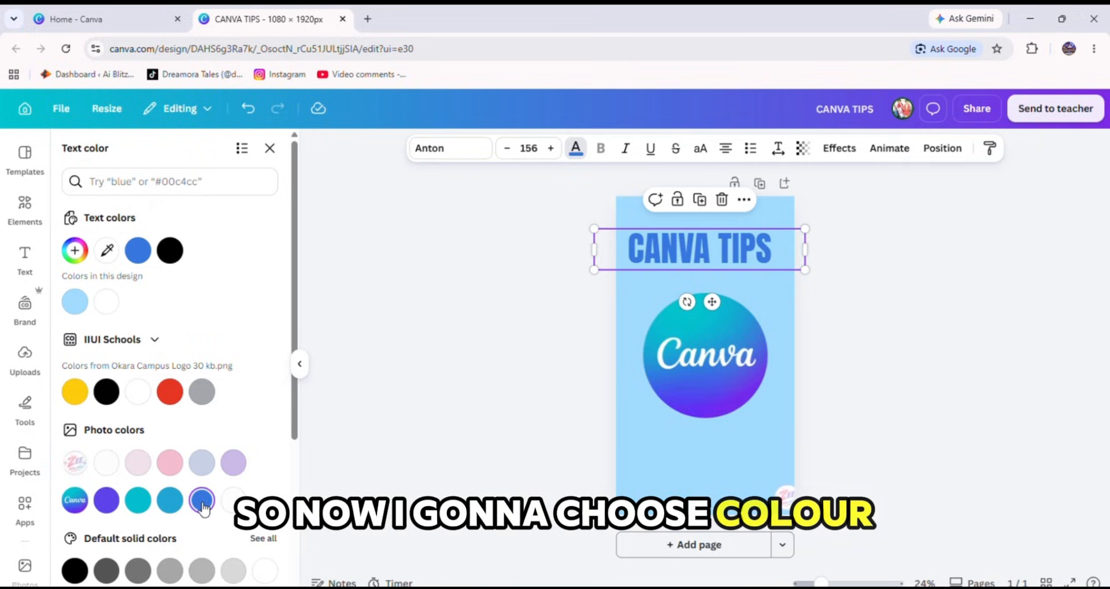
scroll(203, 505, "down", 4)
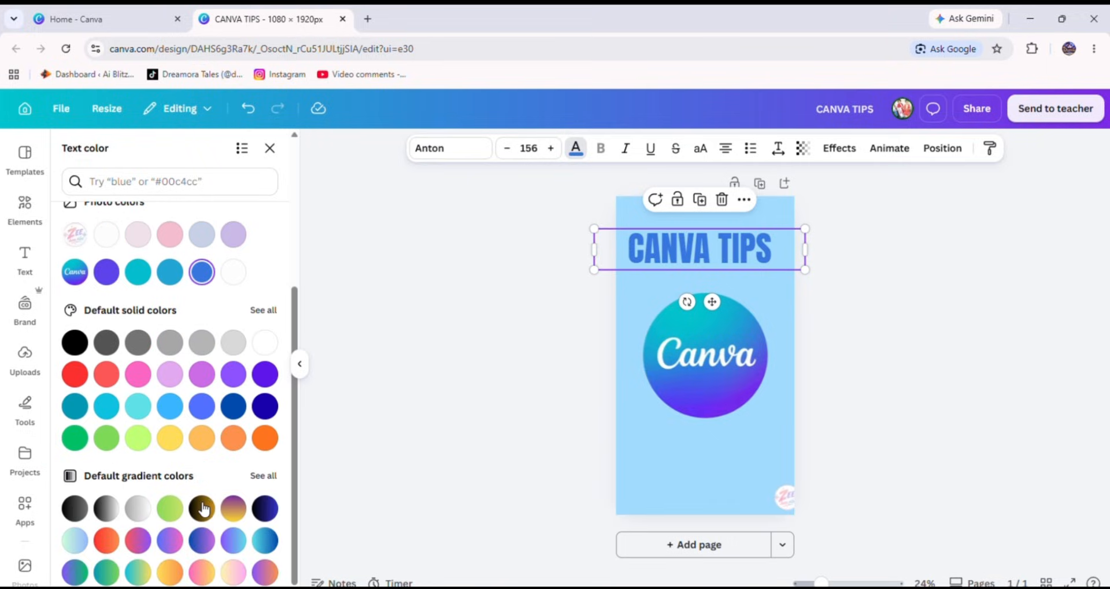
left_click(233, 407)
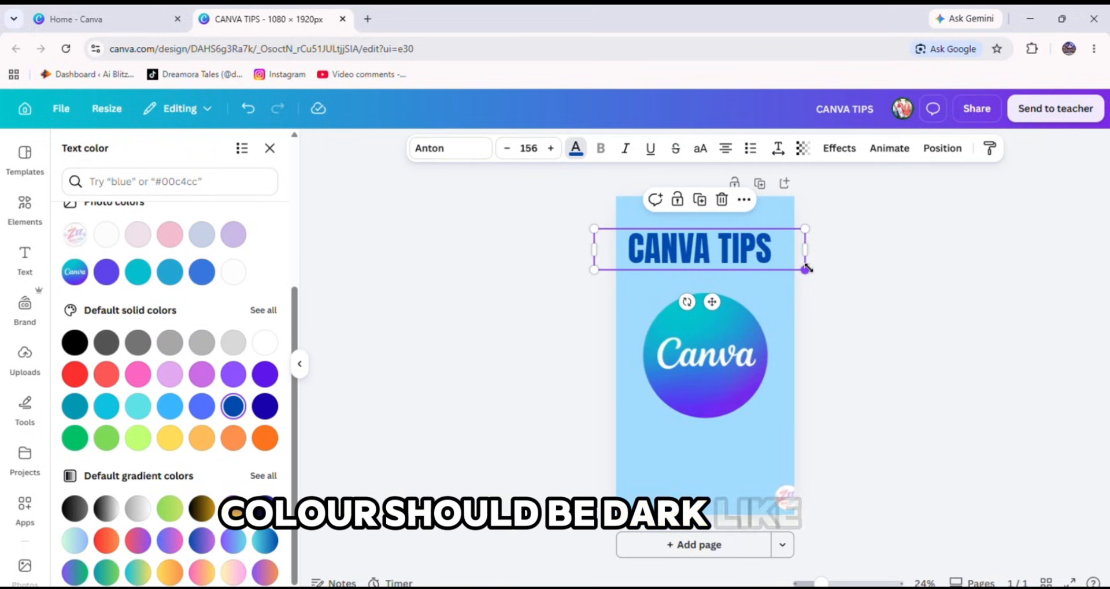
Enlarge the heading to about size 162 nearer the page's upper edge and move the Canva logo up close beneath it.
mouse_move(805, 269)
left_mouse_down()
mouse_move(839, 276)
mouse_move(813, 271)
left_mouse_up()
left_click_drag(732, 262, 735, 245)
left_click(694, 368)
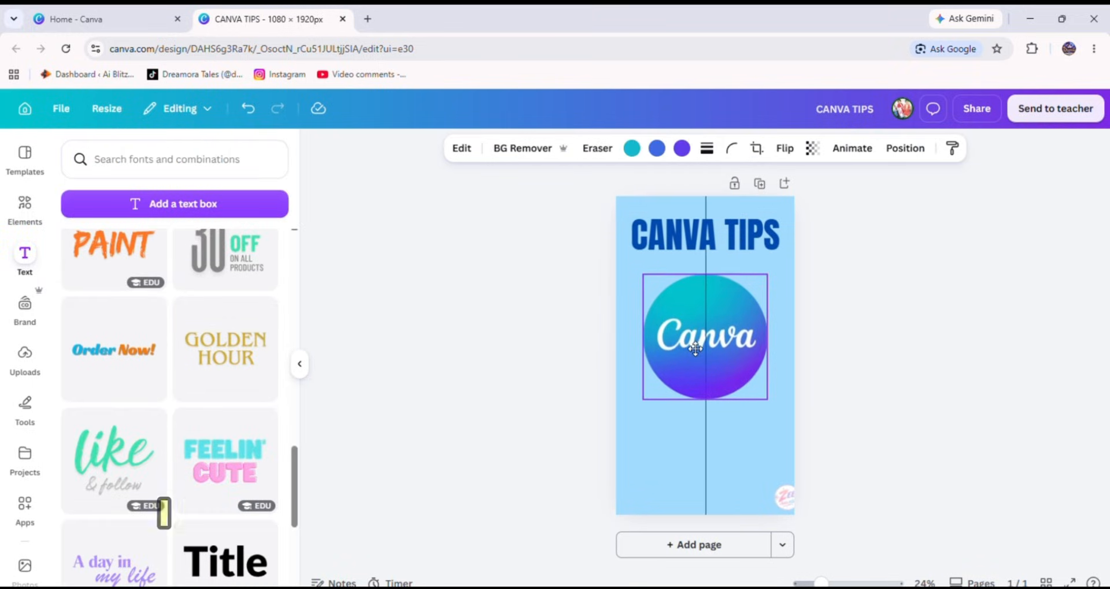
mouse_move(695, 349)
left_mouse_down()
mouse_move(691, 364)
mouse_move(691, 332)
left_mouse_up()
left_click(868, 319)
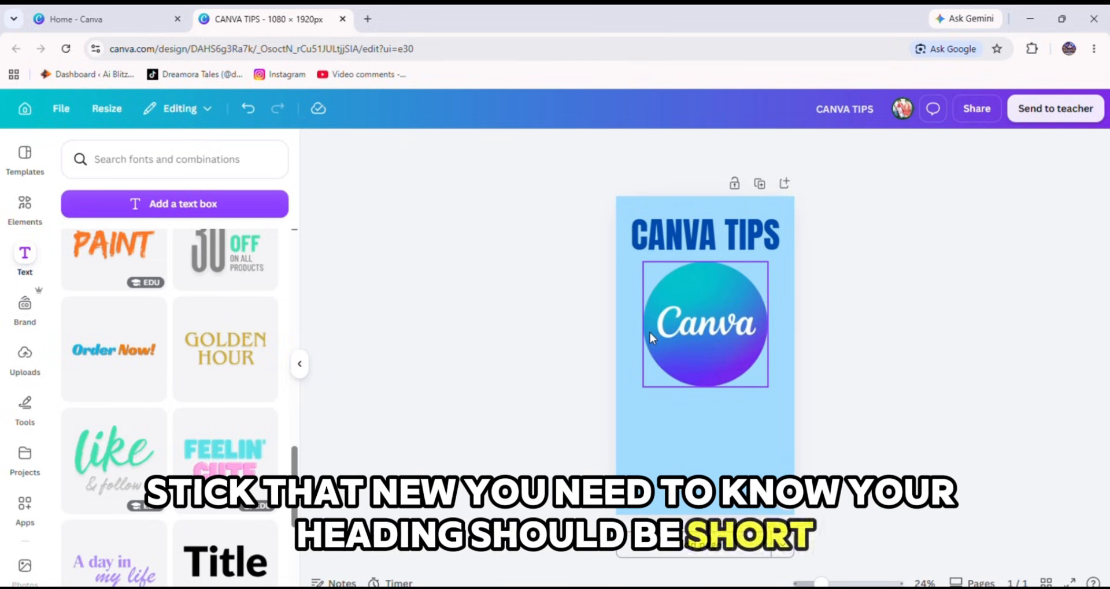
Add the "A day in my life" text combination to the page and place it below the Canva logo.
left_click(719, 237)
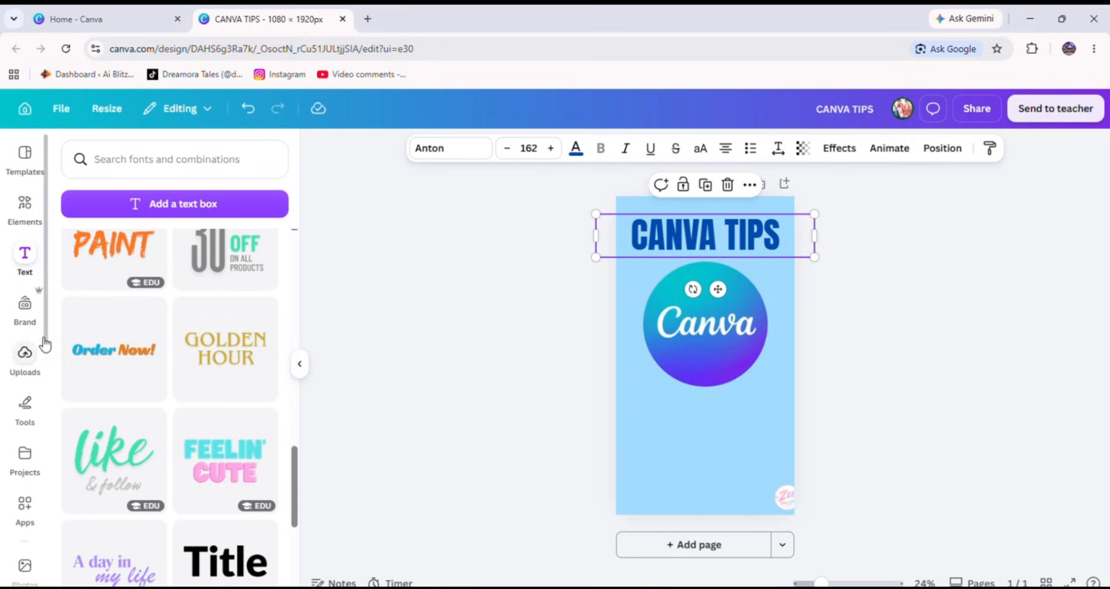
scroll(113, 334, "down", 4)
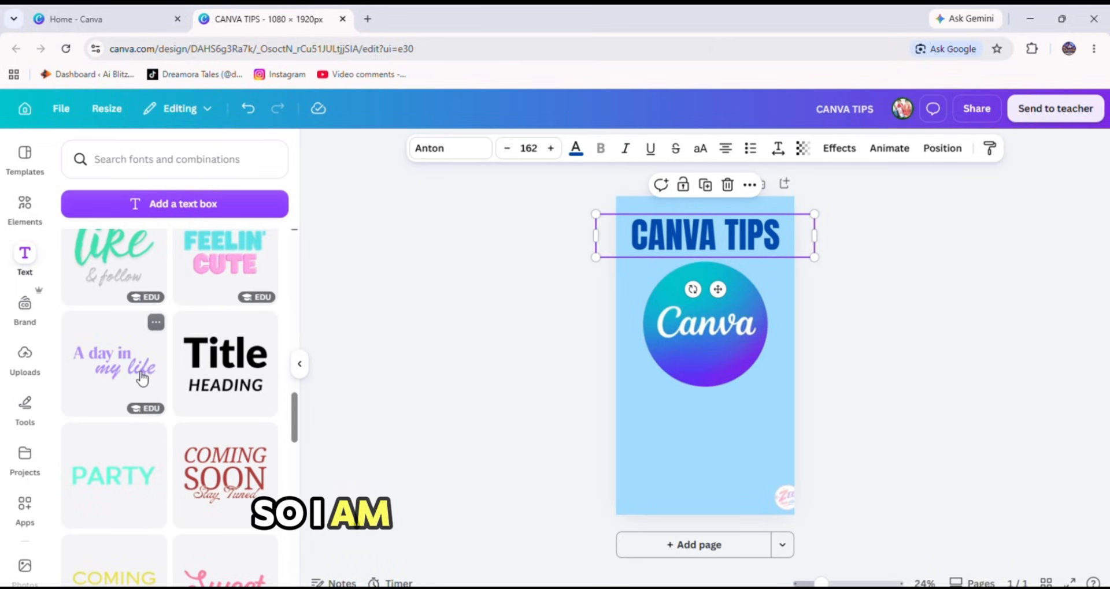
left_click_drag(141, 379, 681, 337)
mouse_move(725, 363)
left_mouse_down()
mouse_move(735, 445)
mouse_move(722, 360)
mouse_move(752, 467)
left_mouse_up()
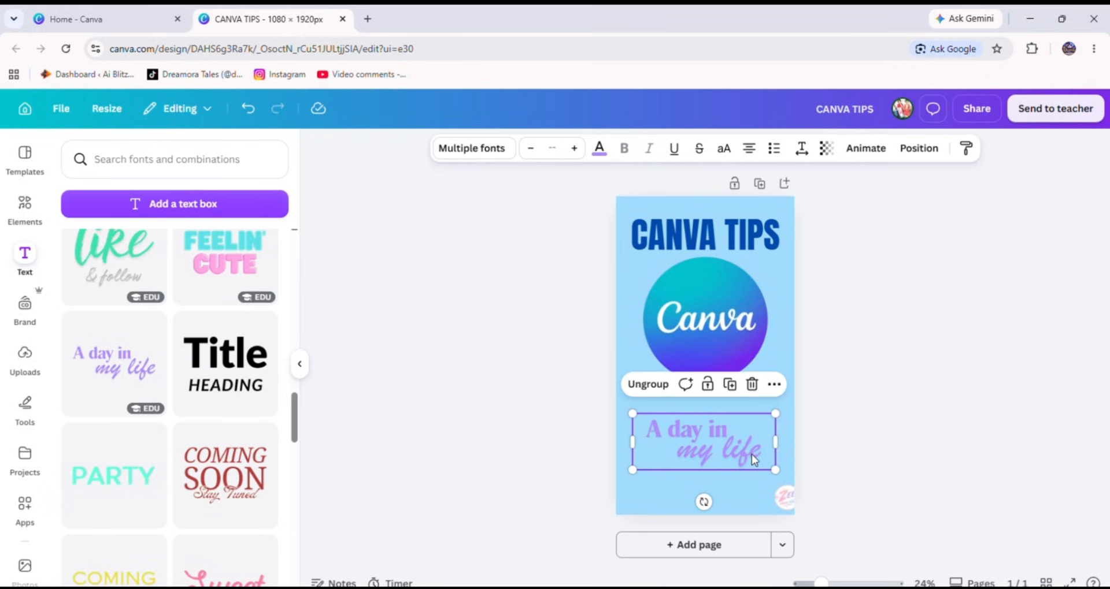
Delete the "my life" wording from the text combination below the logo.
left_click(748, 452)
double_click(749, 451)
key("BackSpace")
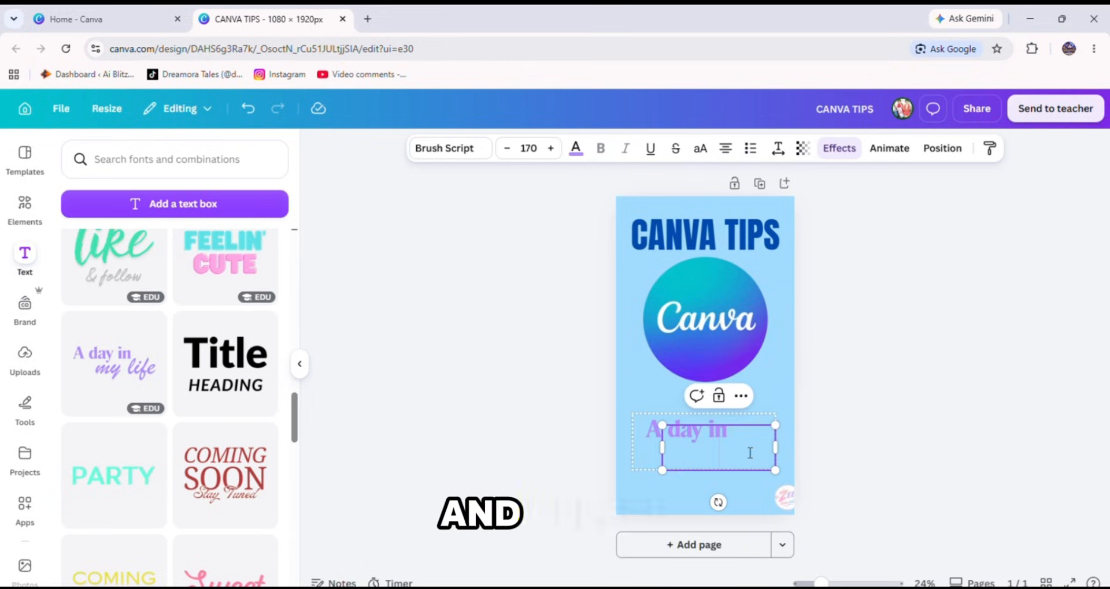
left_click(958, 372)
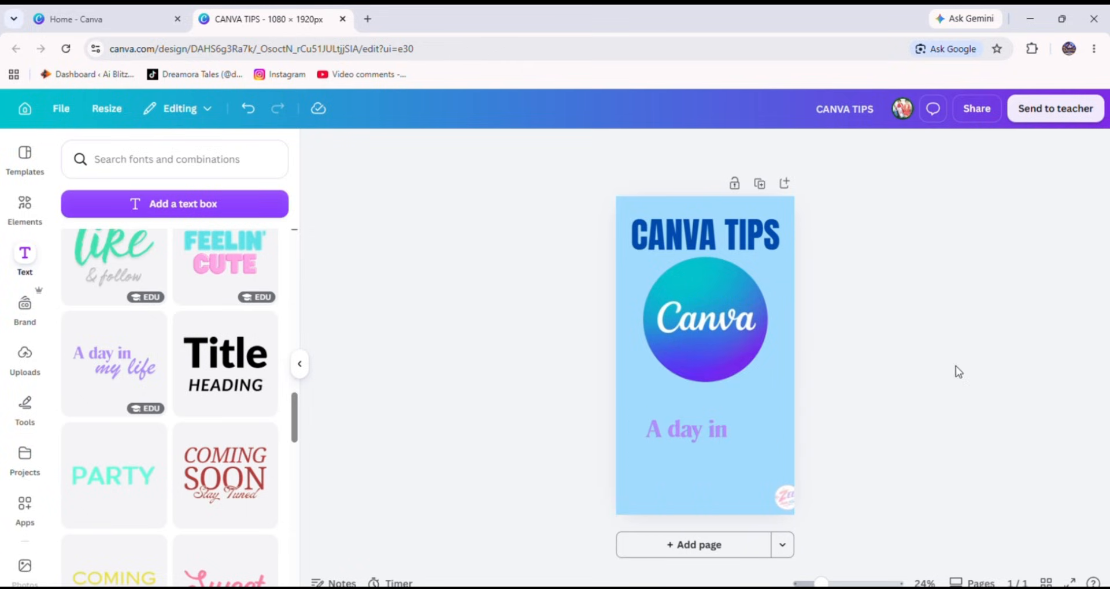
Replace "A day in" with "5 Tricks you need to know" and fit it to the page width at about size 79.6.
left_click(685, 449)
left_click(693, 434)
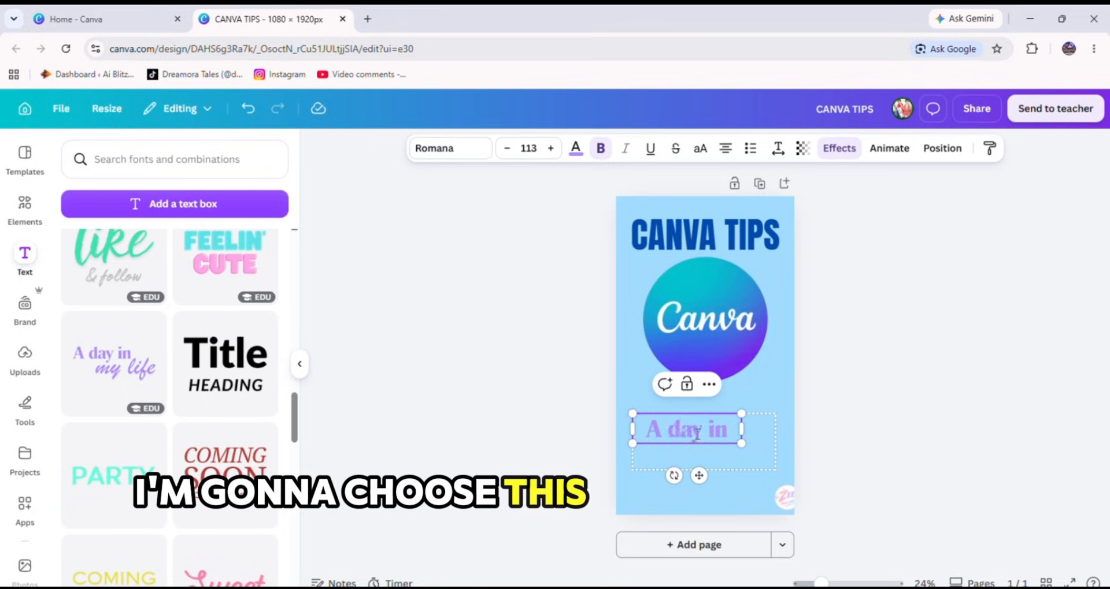
left_click(696, 433)
key("BackSpace")
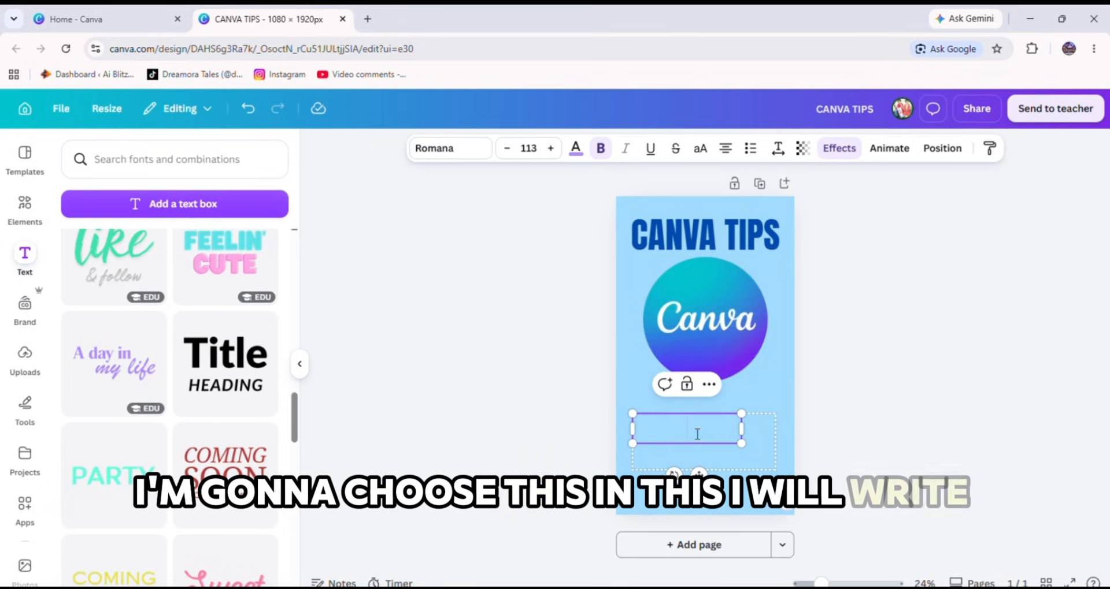
type("5 T")
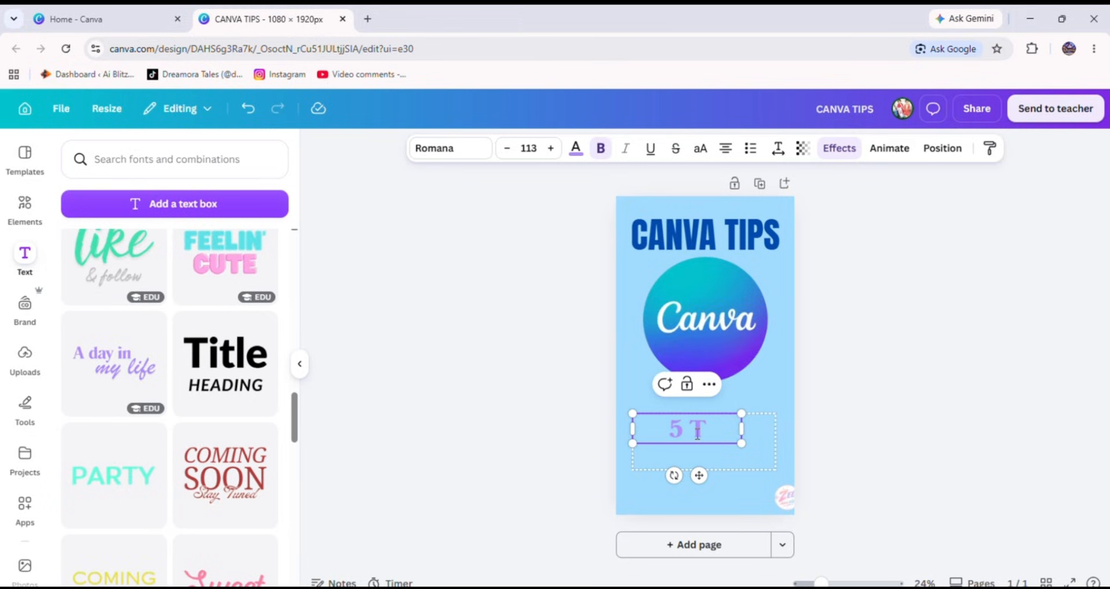
type("rick")
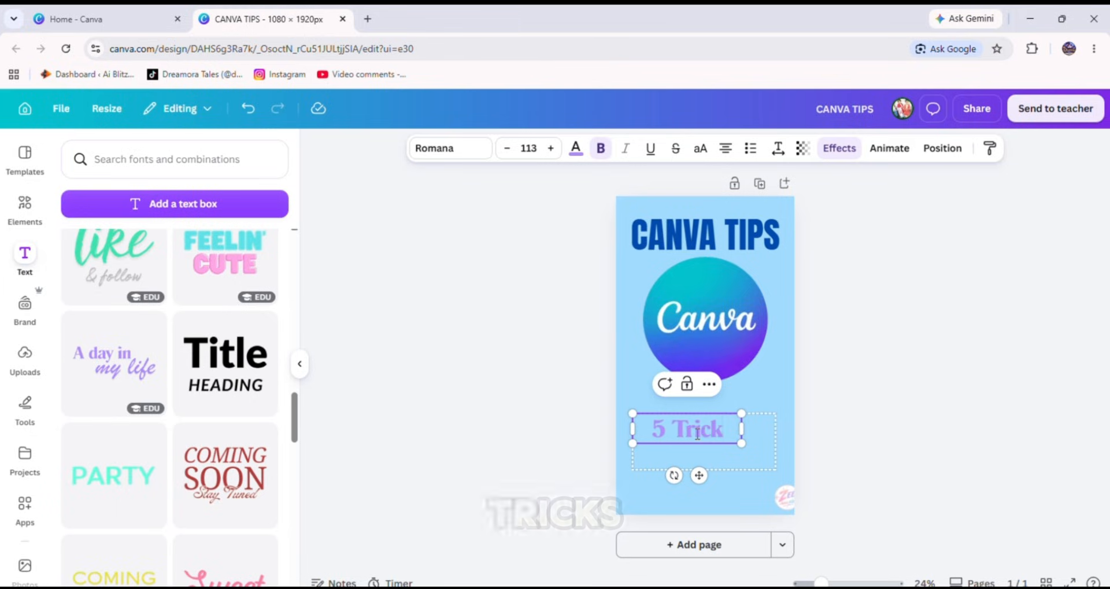
type("s you ne")
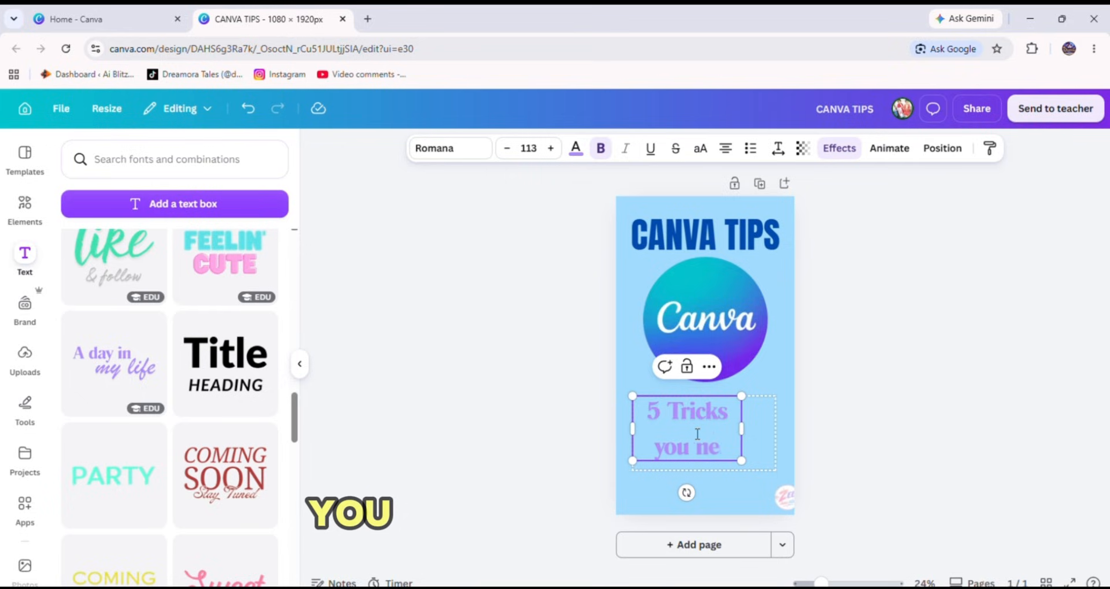
type("dd to know")
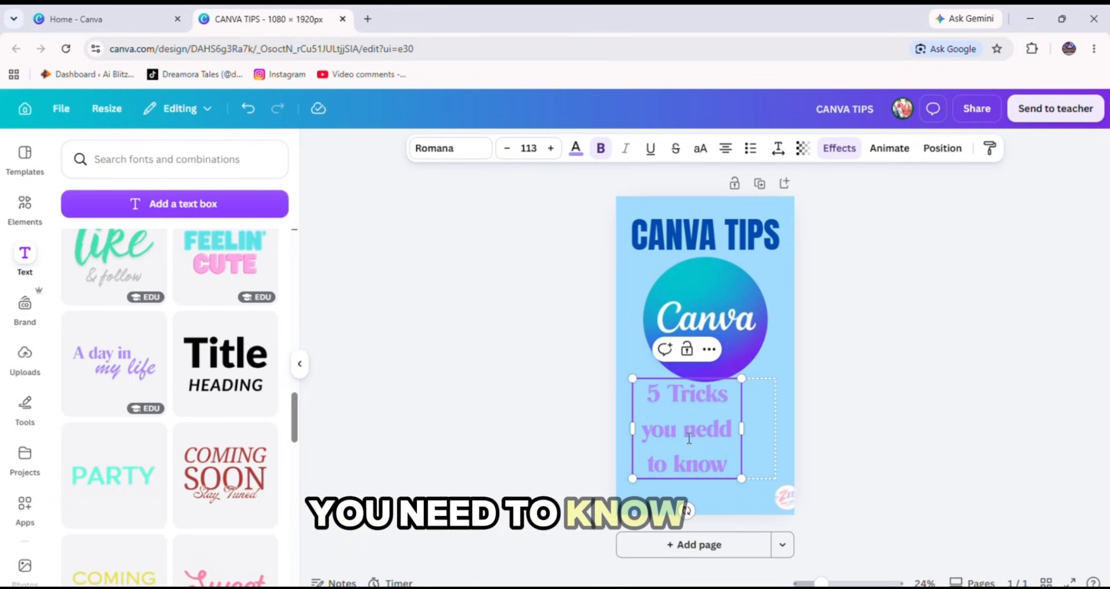
left_click_drag(741, 429, 865, 426)
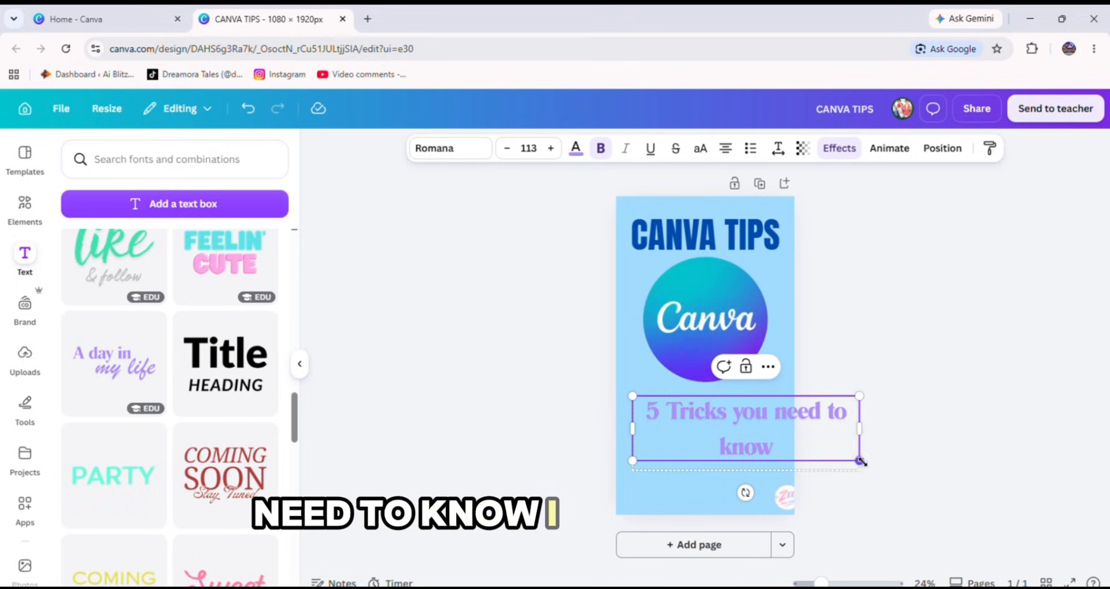
left_click_drag(859, 460, 732, 407)
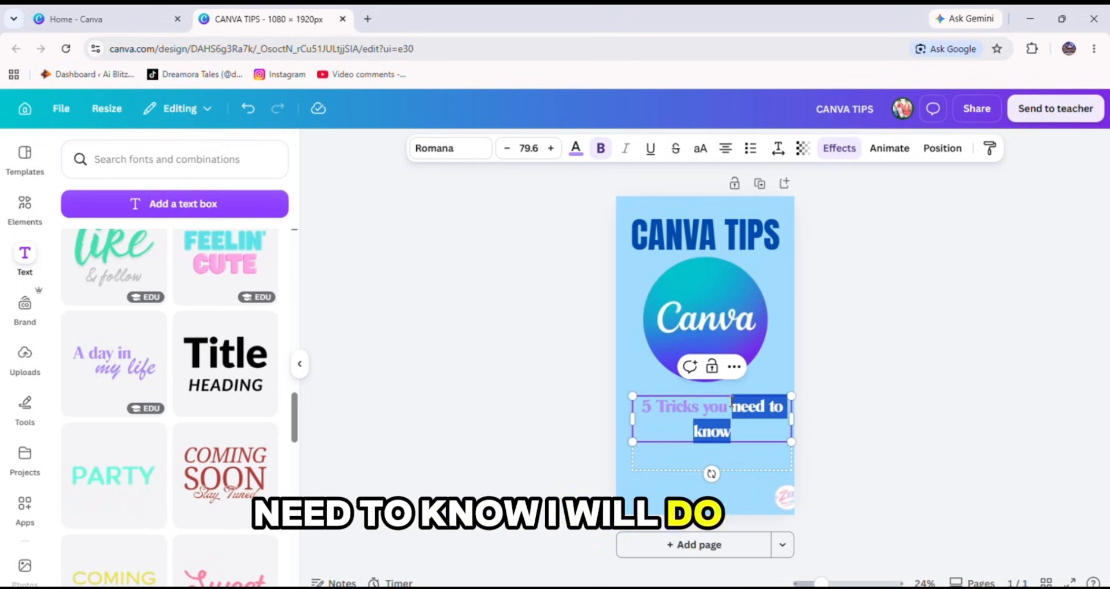
Move the Canva logo lower on the page and place the "5 Tricks you need to know" text between the heading and the logo.
left_click_drag(731, 311, 737, 380)
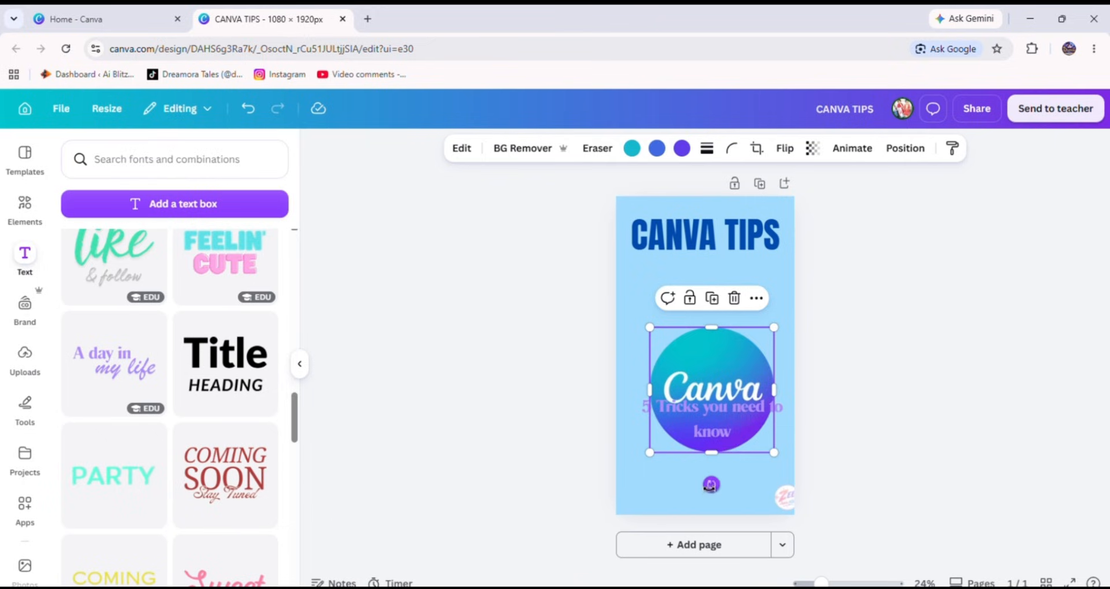
left_click(852, 461)
left_click(713, 429)
left_click_drag(713, 430, 707, 306)
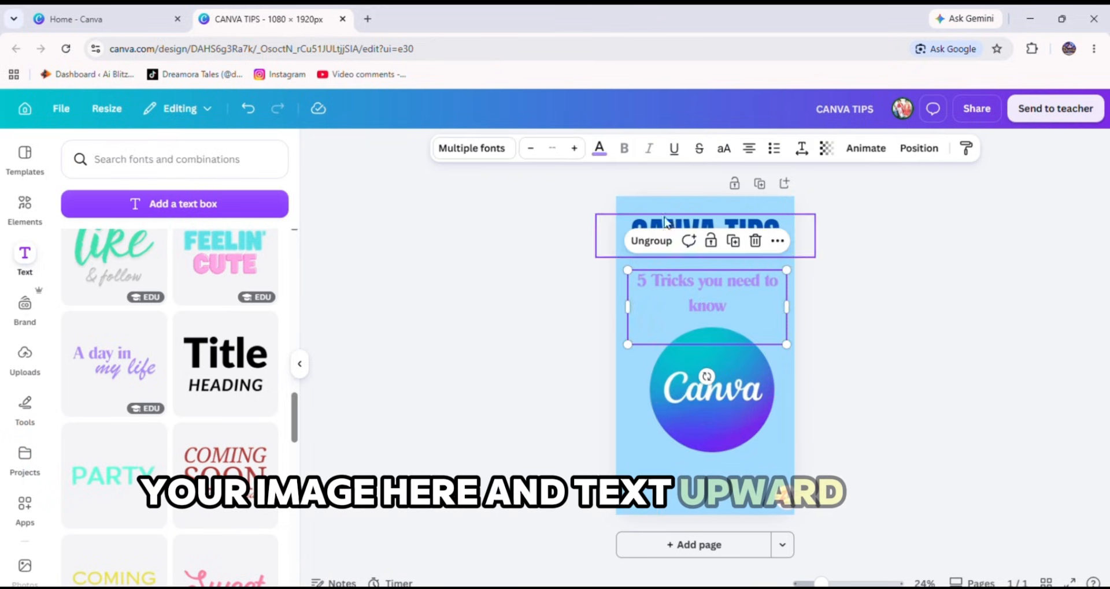
Set the "5 Tricks you need to know" text in the Anton font and colour it dark indigo.
left_click(473, 151)
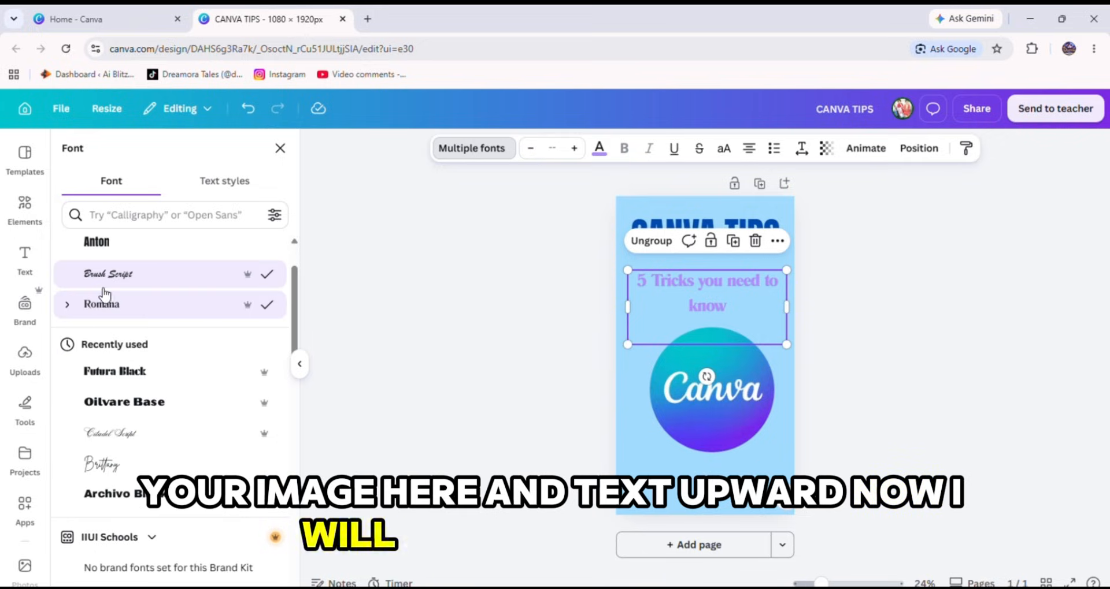
left_click(97, 250)
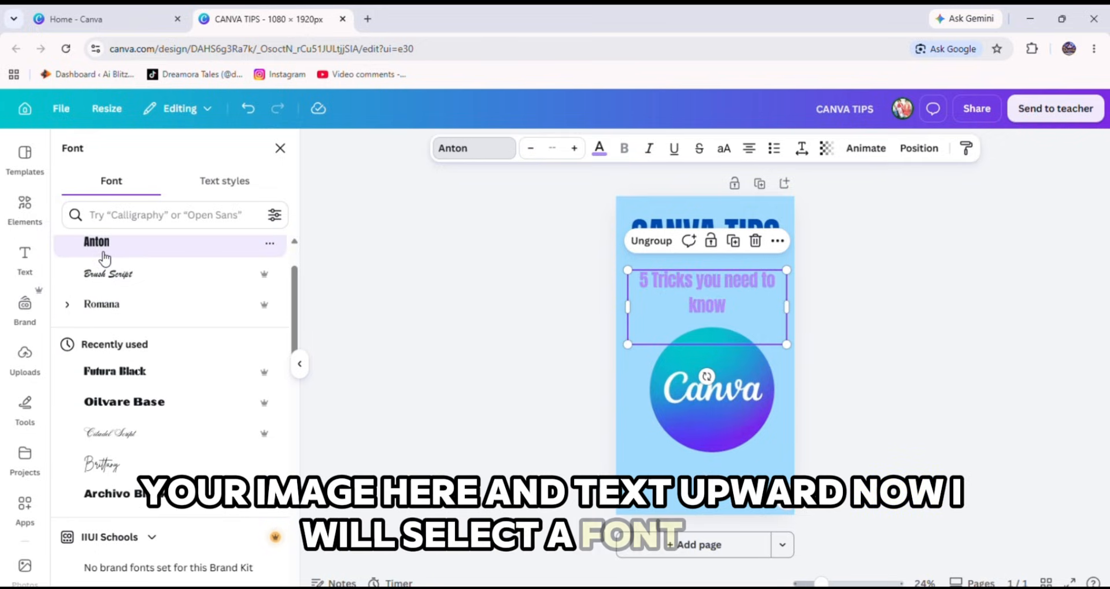
left_click(602, 153)
scroll(172, 462, "down", 4)
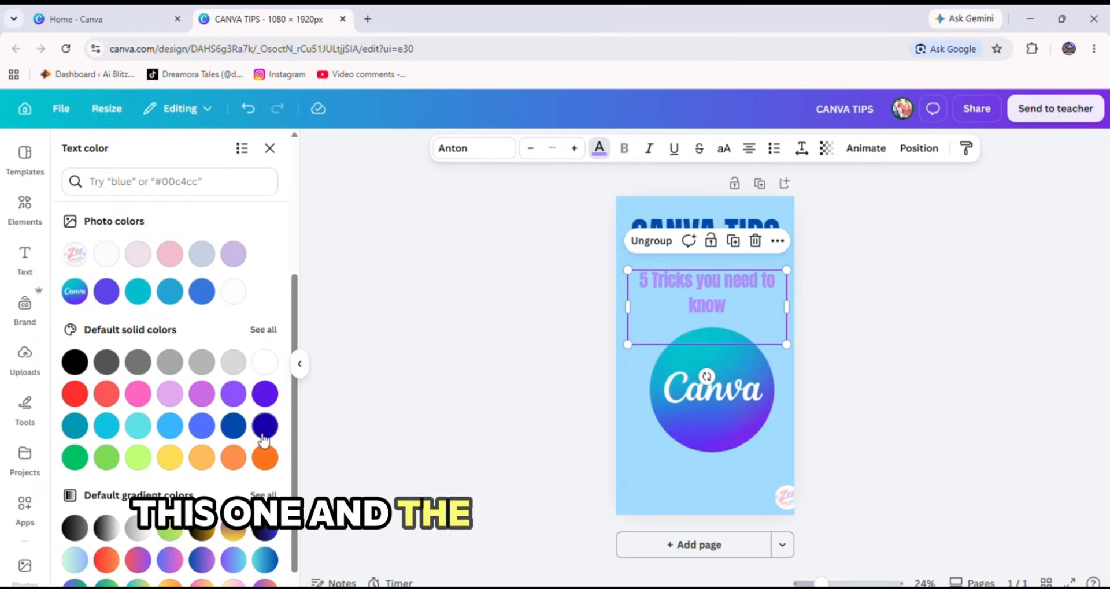
left_click(265, 426)
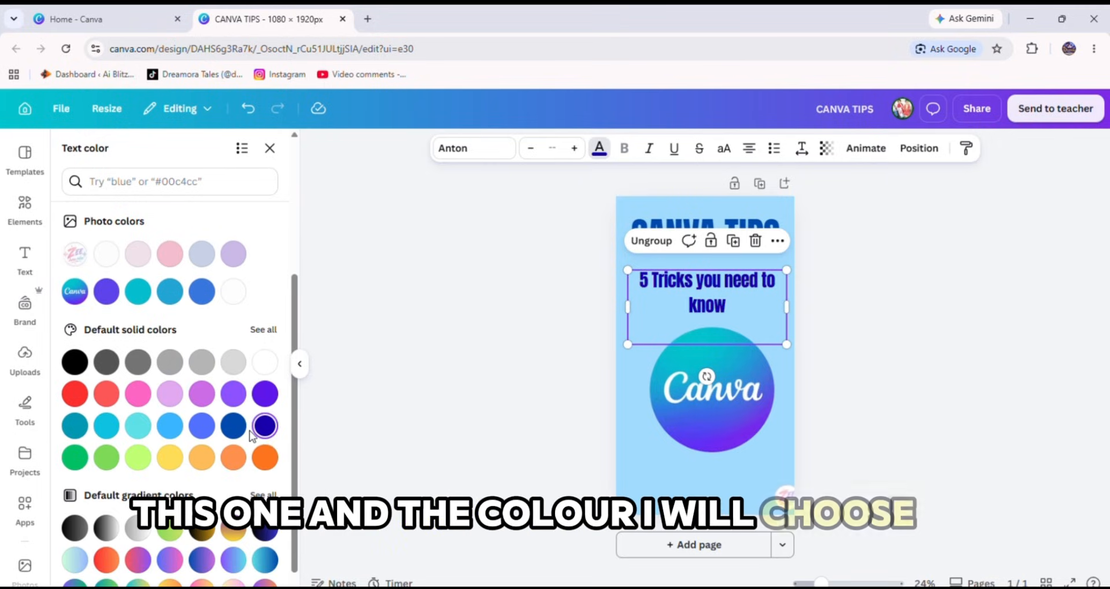
Recolour the subtitle and all matching text on the page dark blue, and enlarge the subtitle directly beneath the heading.
left_click(681, 226)
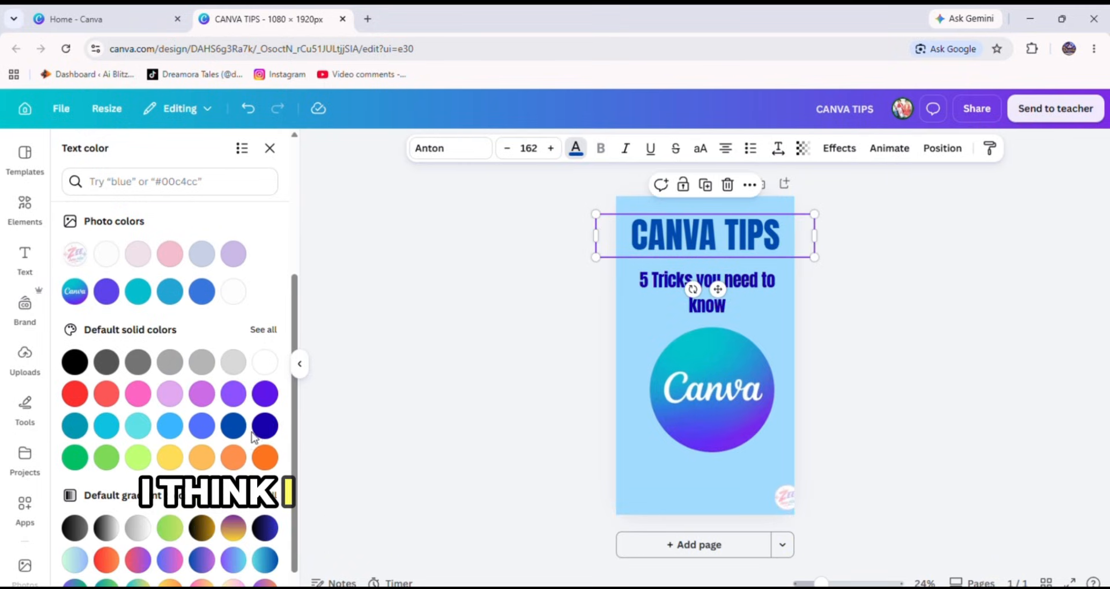
left_click(739, 286)
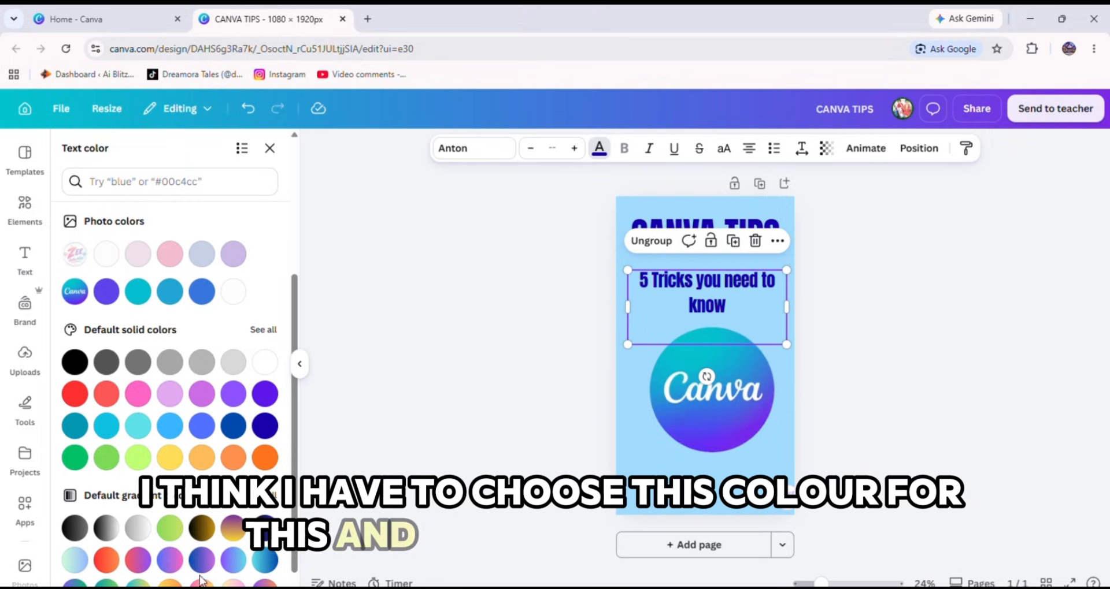
left_click(233, 426)
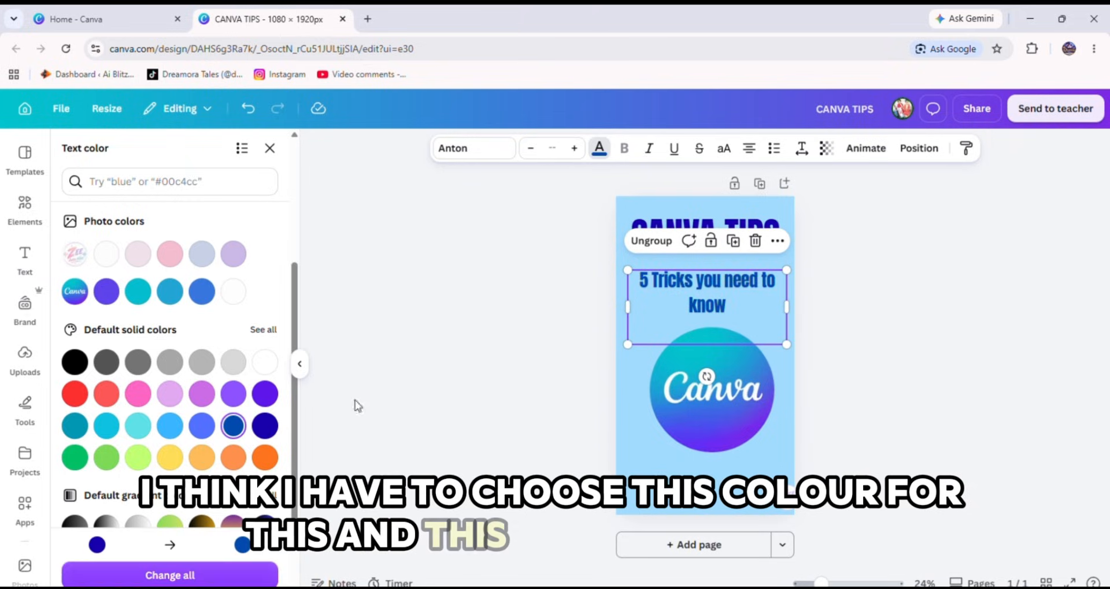
left_click(253, 575)
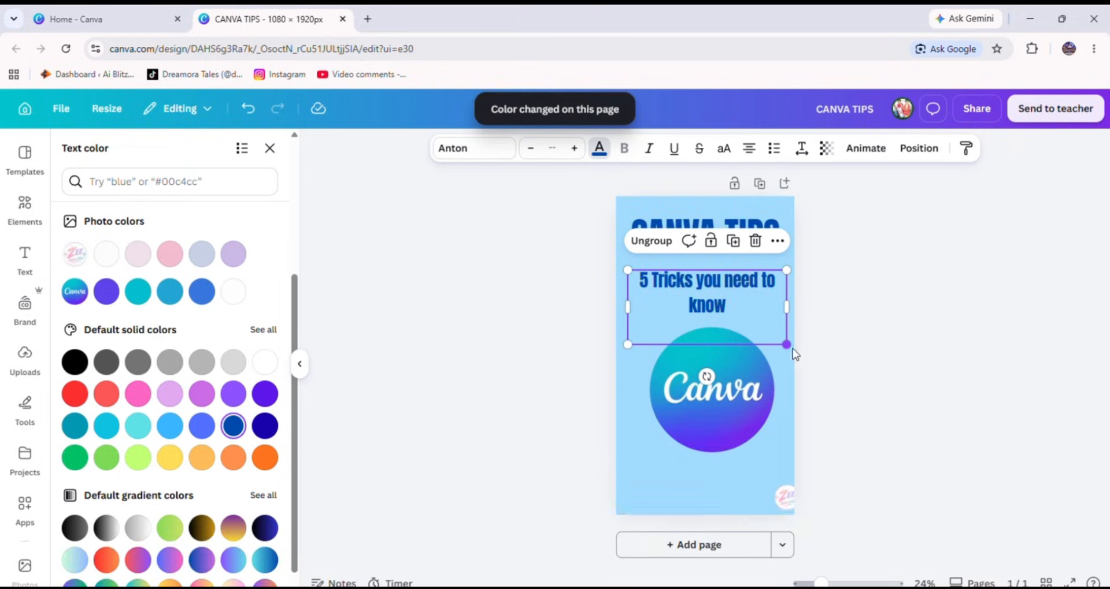
left_click_drag(787, 345, 811, 356)
left_click_drag(727, 309, 722, 289)
Recolour only the "CANVA TIPS" heading dark indigo, leaving the other text's colour as it is.
left_click(677, 252)
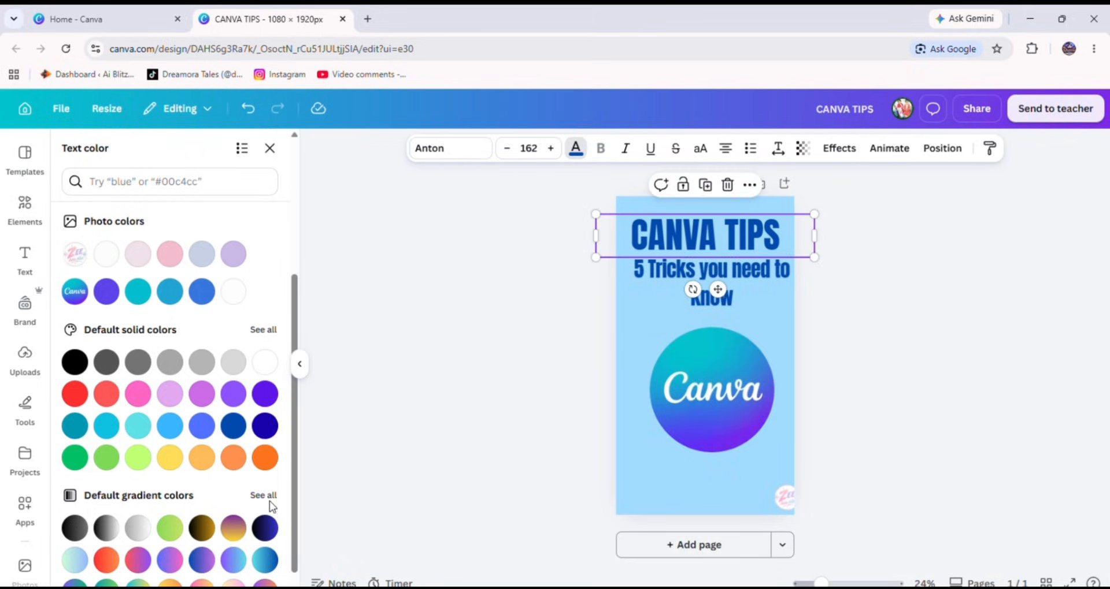
left_click(261, 435)
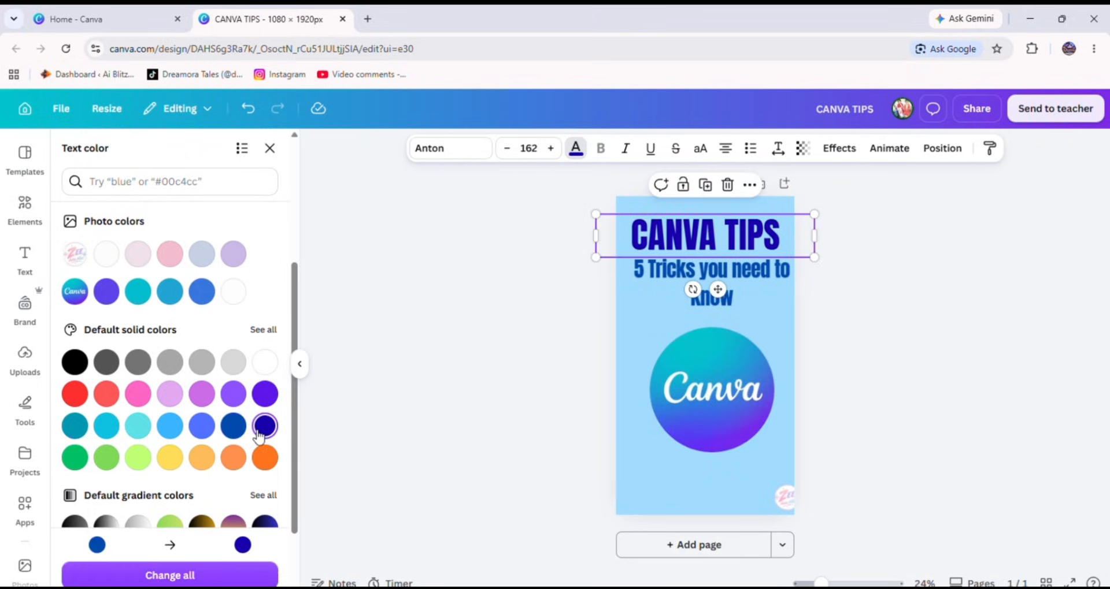
left_click(960, 393)
Fit the "5 Tricks you need to know" subtitle on one line at font size 57.8 and place it beneath the heading.
left_click(752, 289)
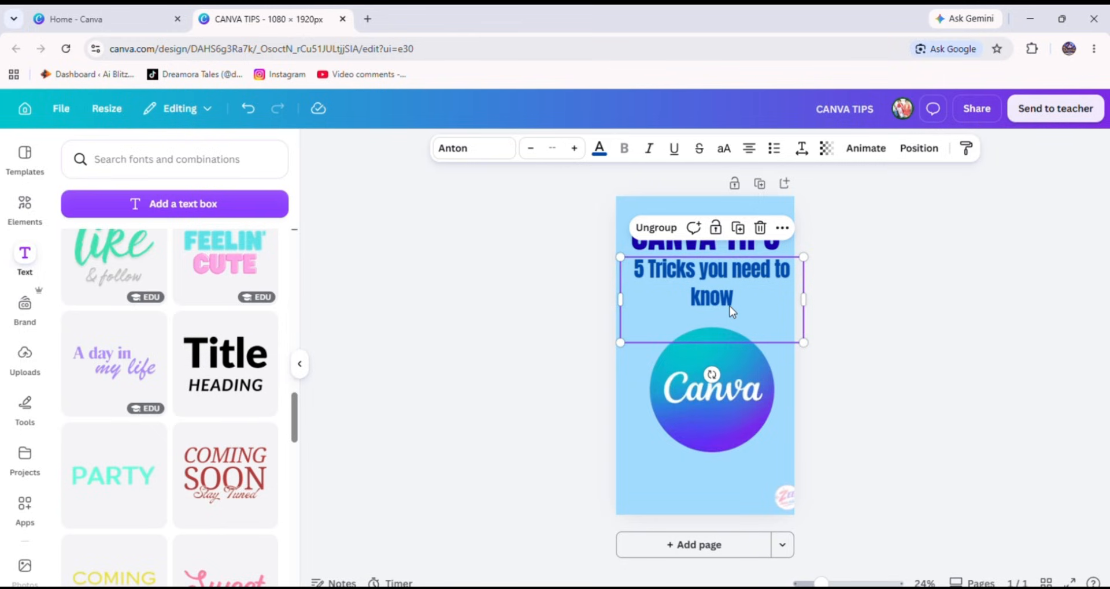
left_click_drag(730, 306, 724, 316)
left_click_drag(618, 270, 654, 287)
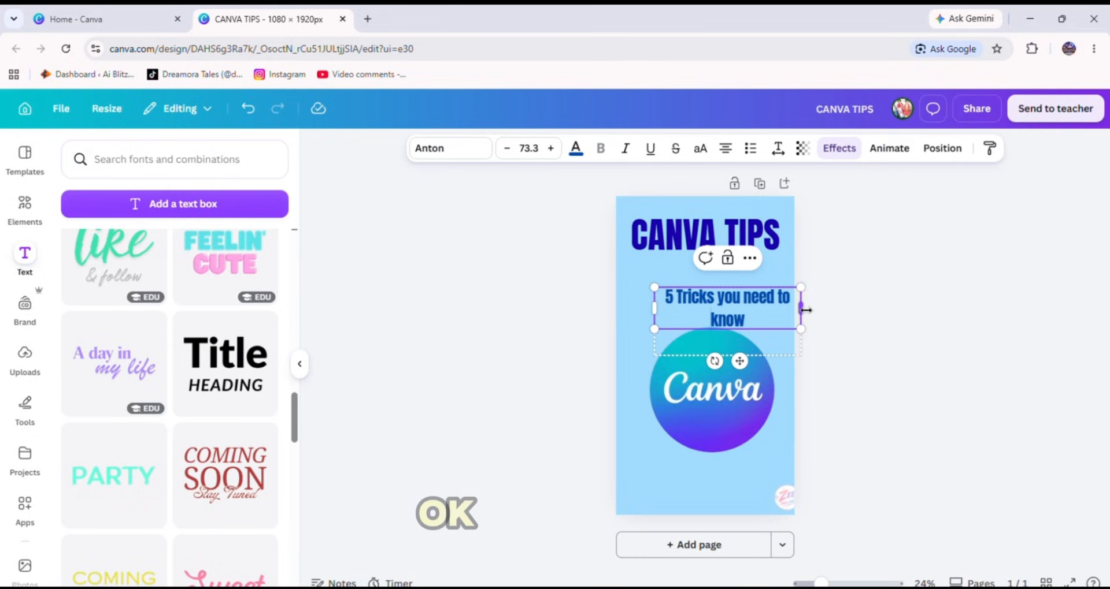
mouse_move(805, 310)
left_mouse_down()
mouse_move(870, 311)
mouse_move(824, 312)
left_mouse_up()
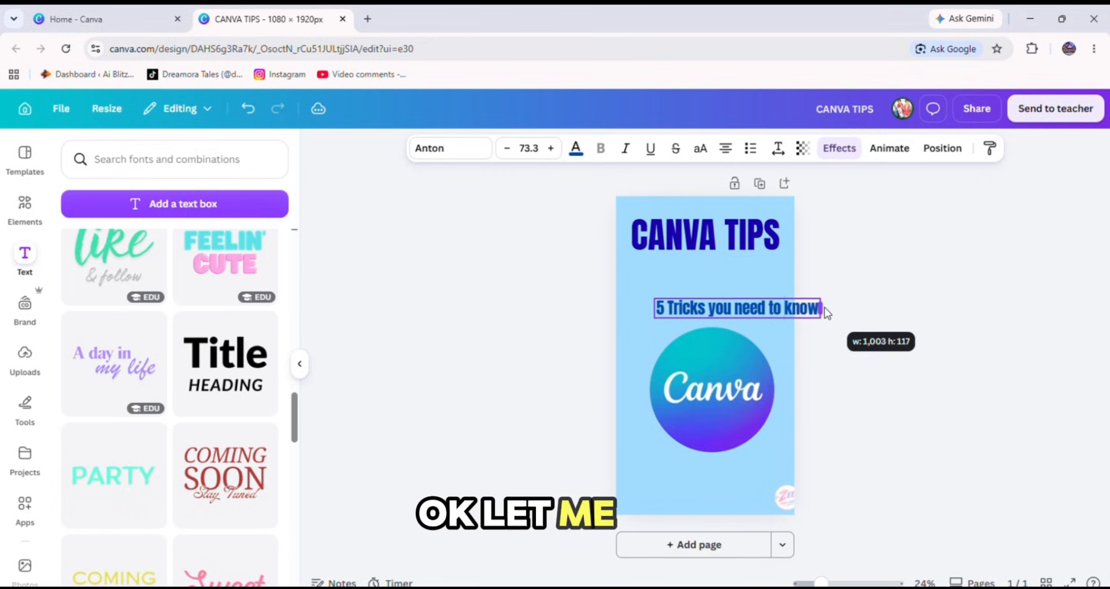
left_click_drag(747, 350, 712, 347)
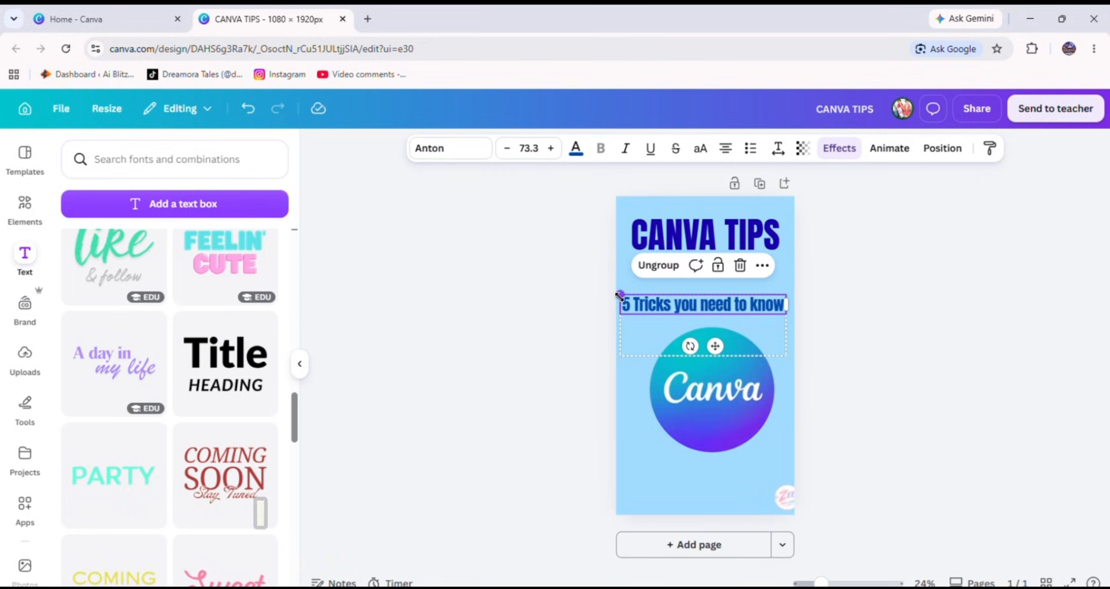
left_click_drag(618, 296, 655, 300)
left_click_drag(740, 343, 724, 331)
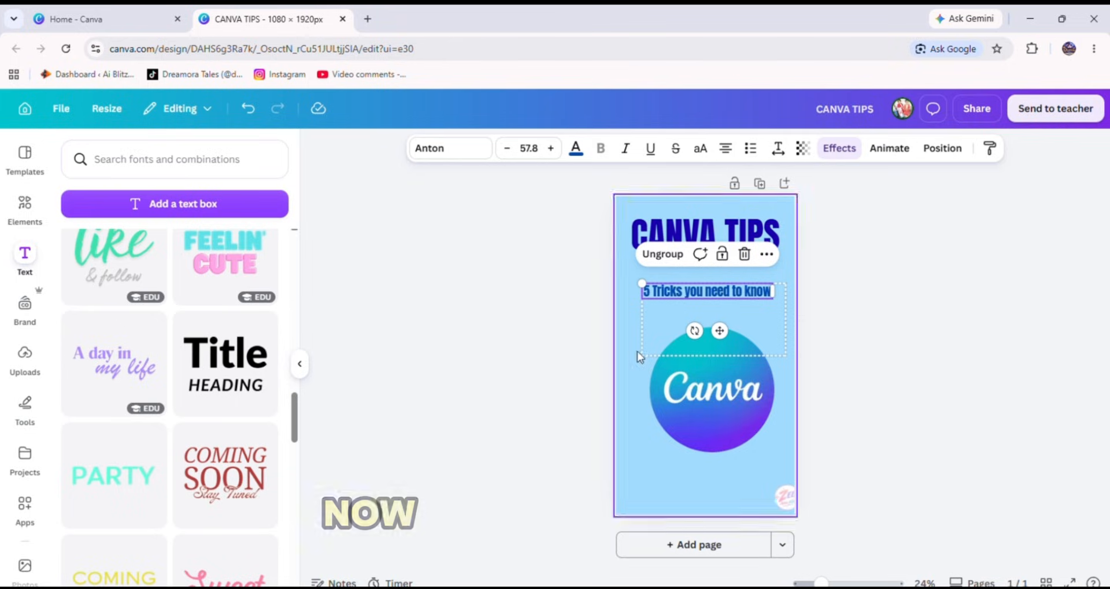
left_click_drag(719, 329, 718, 317)
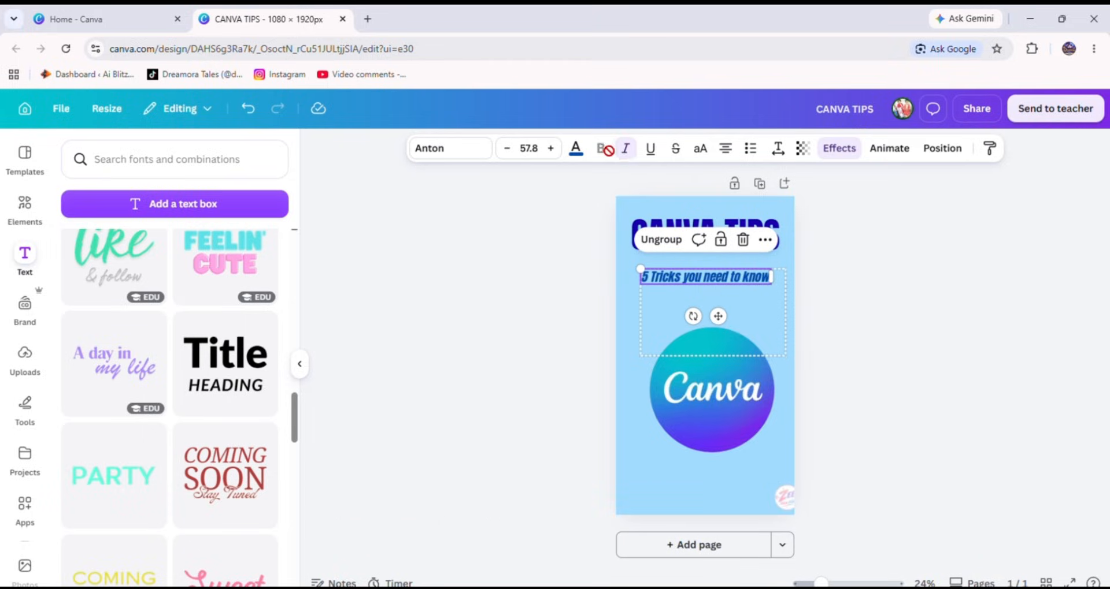
Underline the subtitle, enlarge it slightly and place it just below the "CANVA TIPS" heading.
left_click(649, 151)
left_click(1088, 339)
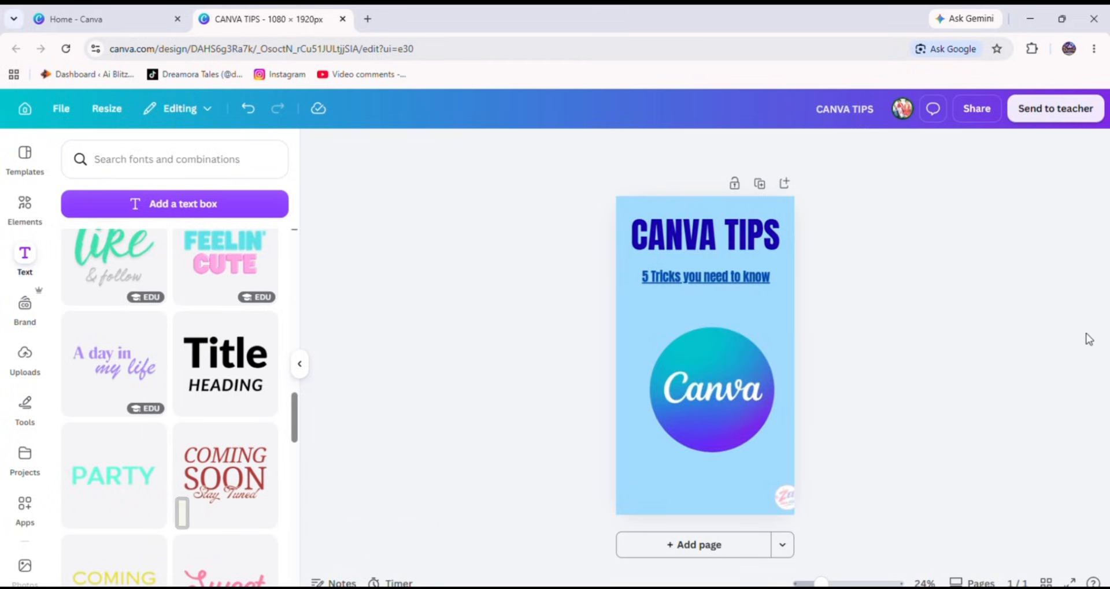
left_click(775, 276)
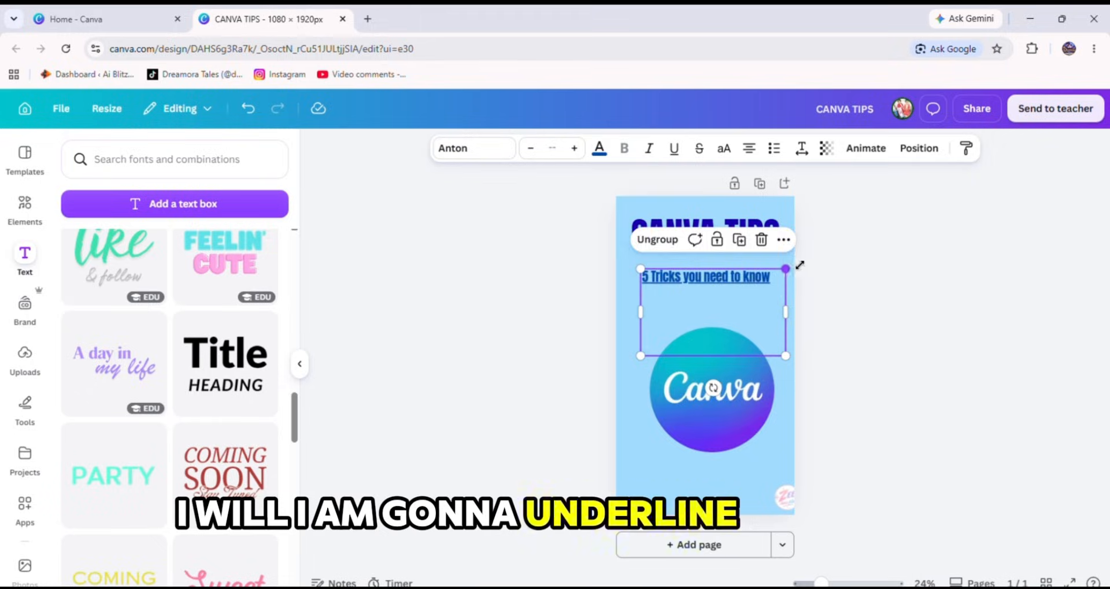
left_click_drag(787, 263, 811, 255)
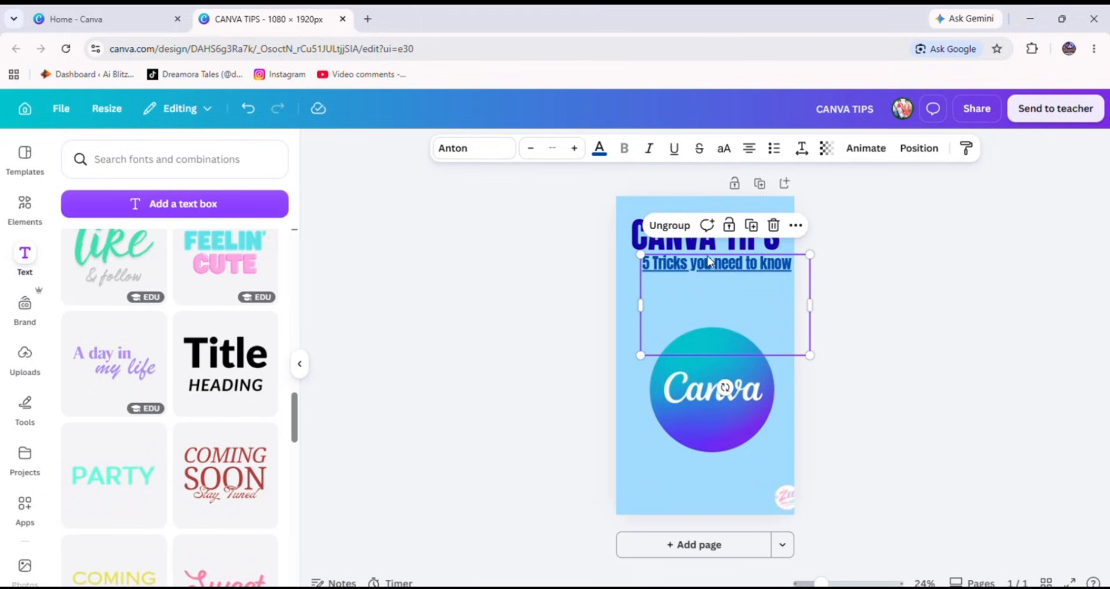
left_click_drag(724, 266, 721, 279)
Resize the "CANVA TIPS" heading from its corners to font size 162, shifting it slightly to the right.
left_click(695, 239)
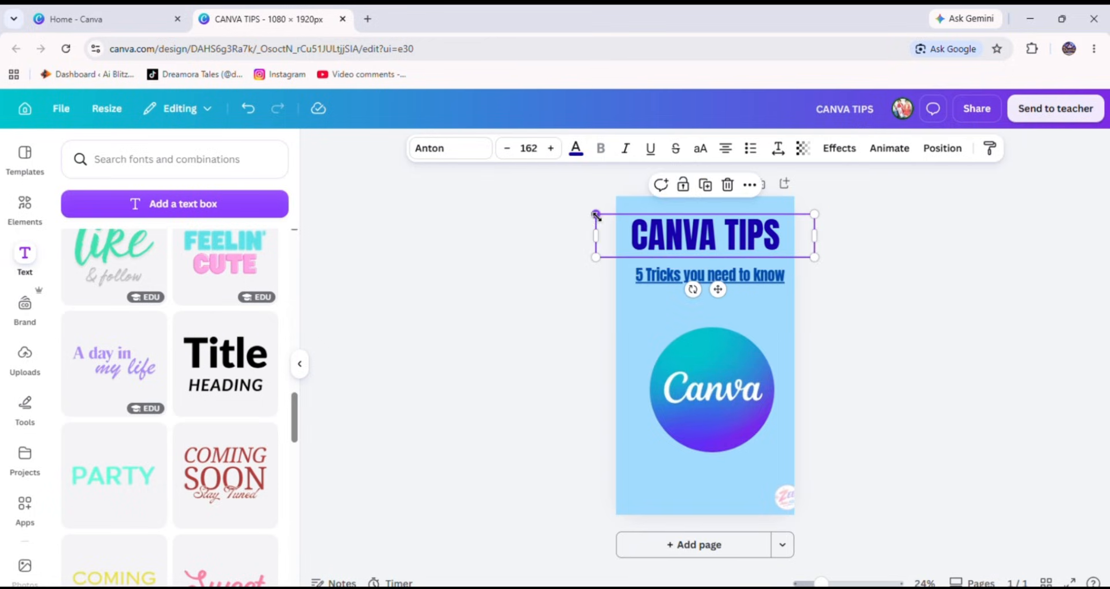
left_click_drag(596, 215, 584, 212)
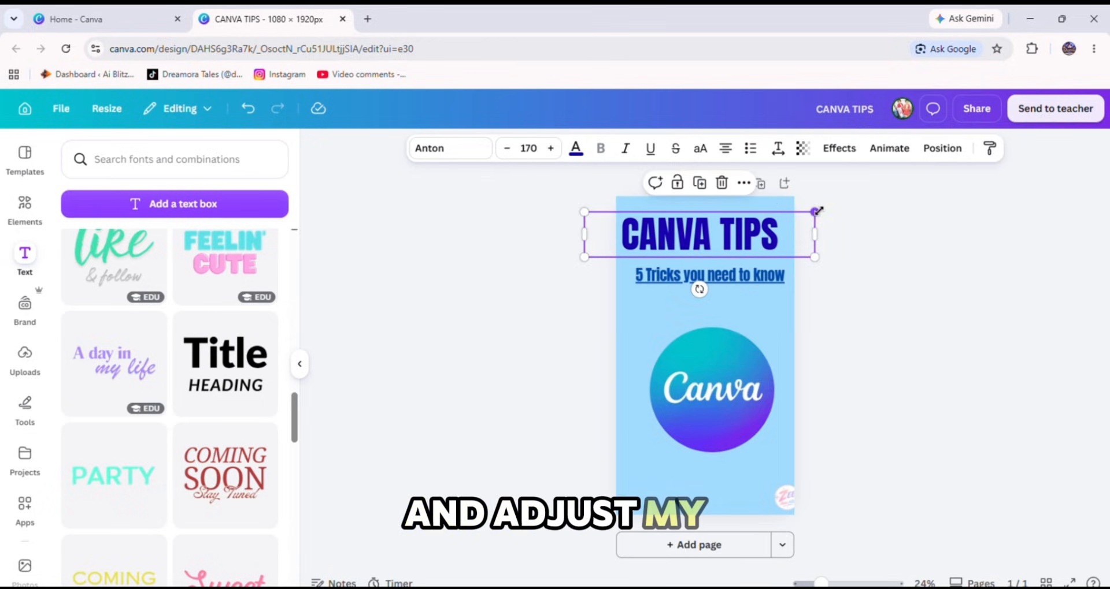
left_click_drag(817, 211, 818, 212)
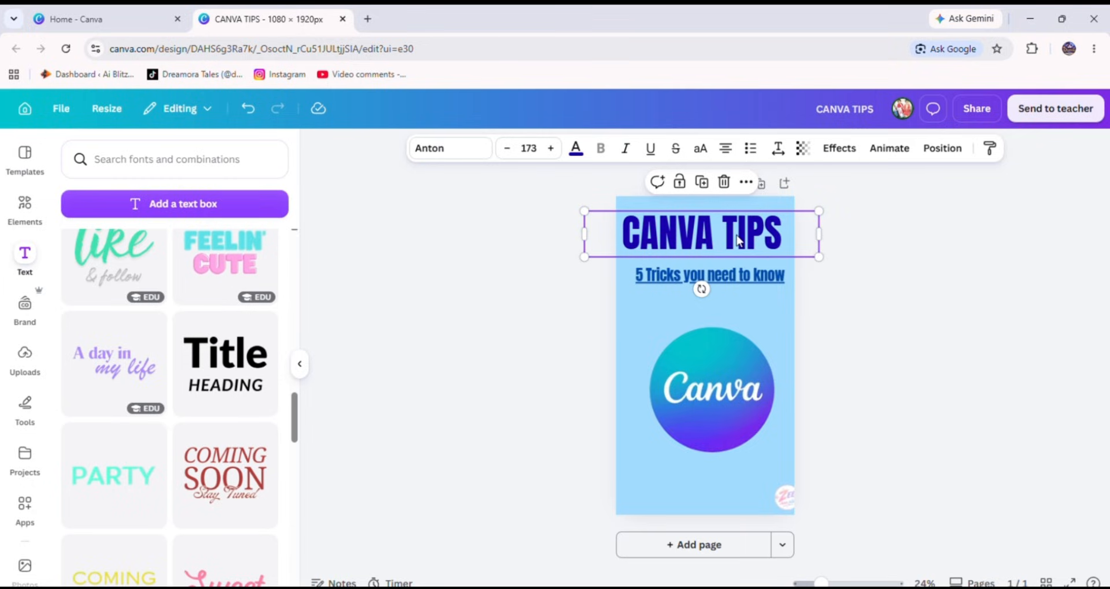
left_click_drag(584, 213, 600, 214)
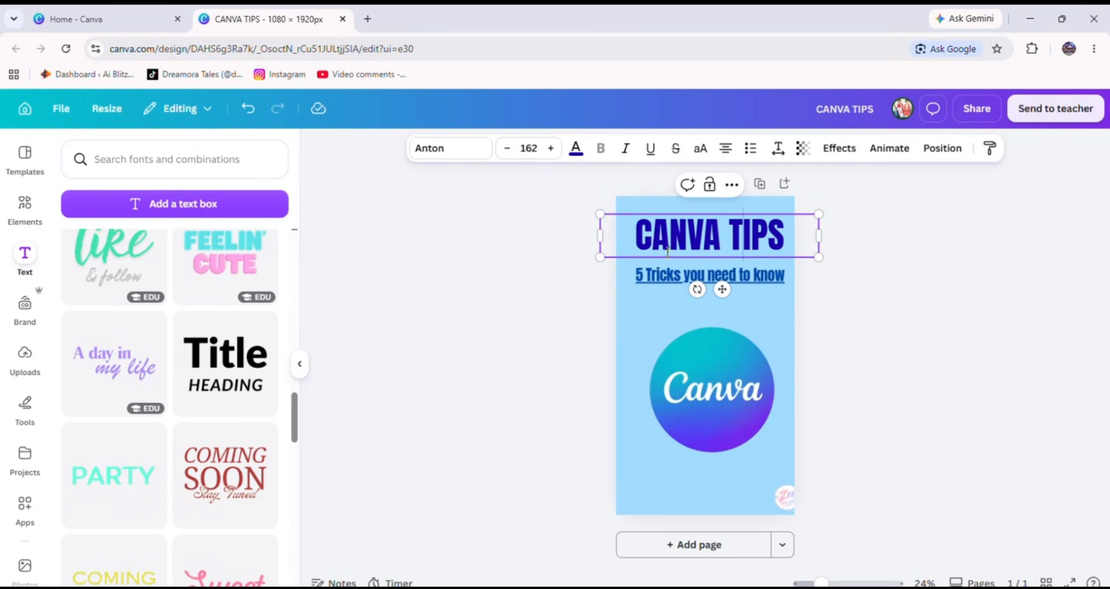
Shrink the underlined subtitle to font size 63.9 and move the Canva logo up directly beneath it.
mouse_move(766, 285)
left_mouse_down()
mouse_move(766, 295)
mouse_move(795, 281)
mouse_move(752, 277)
left_mouse_up()
left_click(1004, 376)
left_click_drag(705, 398, 714, 370)
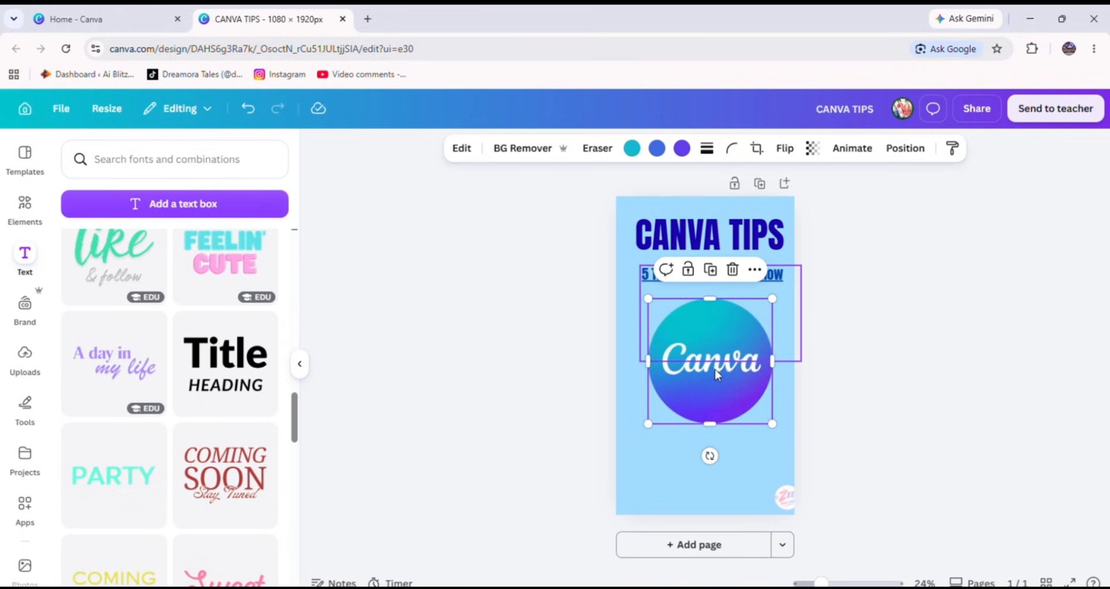
left_click(925, 315)
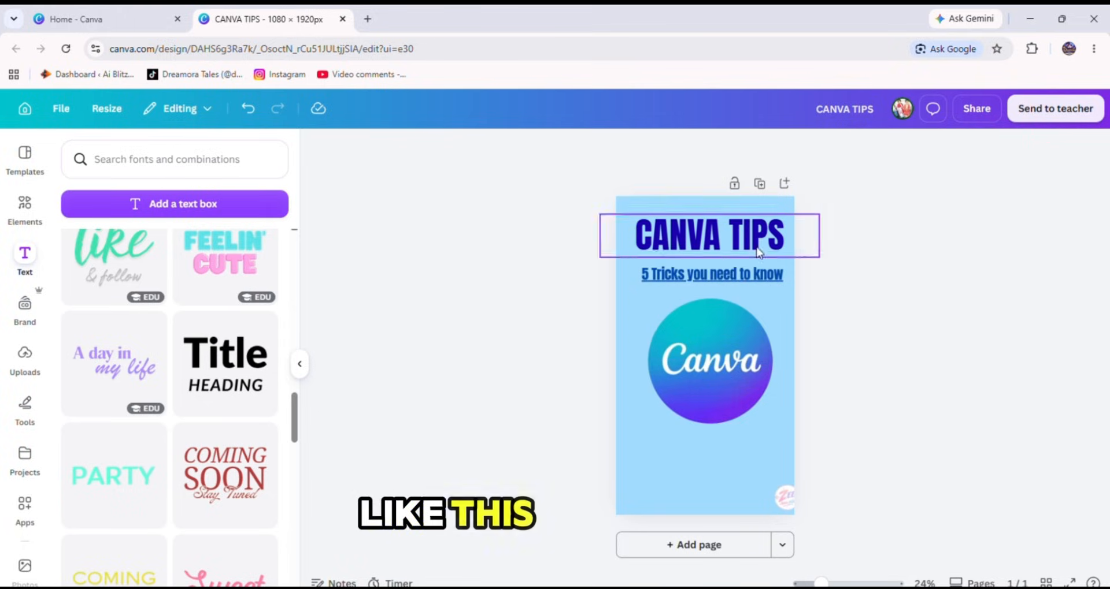
Move the heading, subtitle and Canva logo together so they are centred horizontally on the page.
left_click_drag(661, 179, 701, 421)
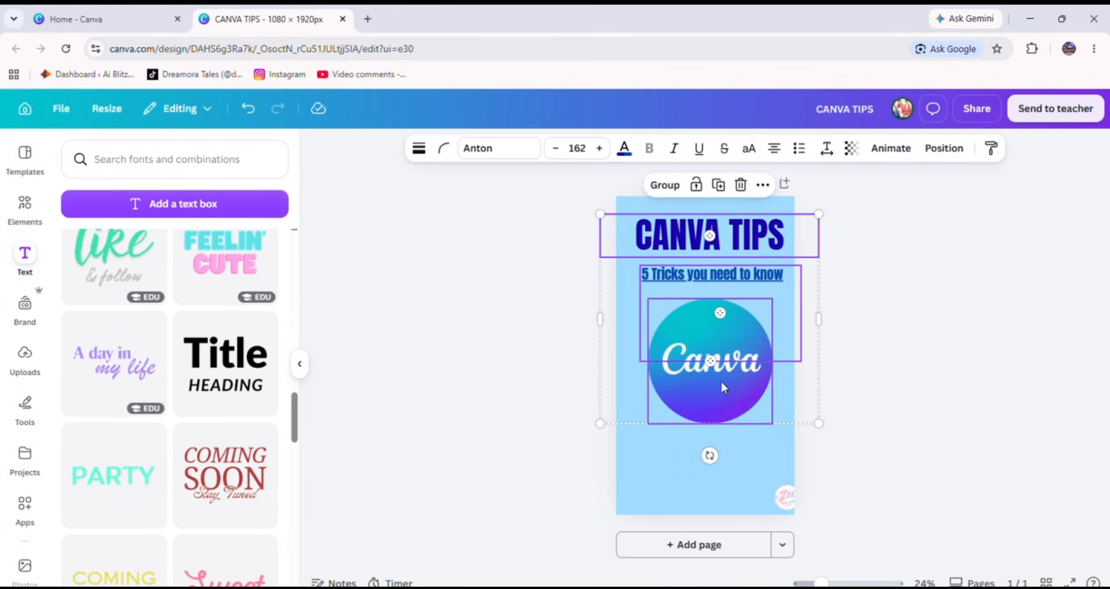
left_click_drag(718, 360, 713, 360)
left_click(950, 331)
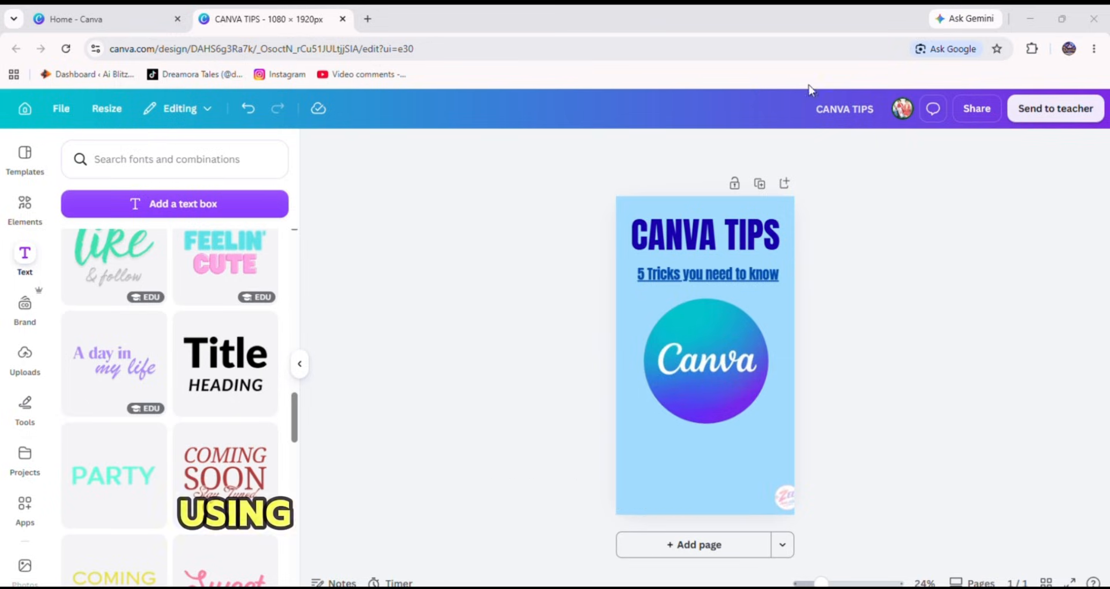
Colour only the word "Tricks" in the subtitle a lighter medium blue.
double_click(661, 274)
left_click(660, 274)
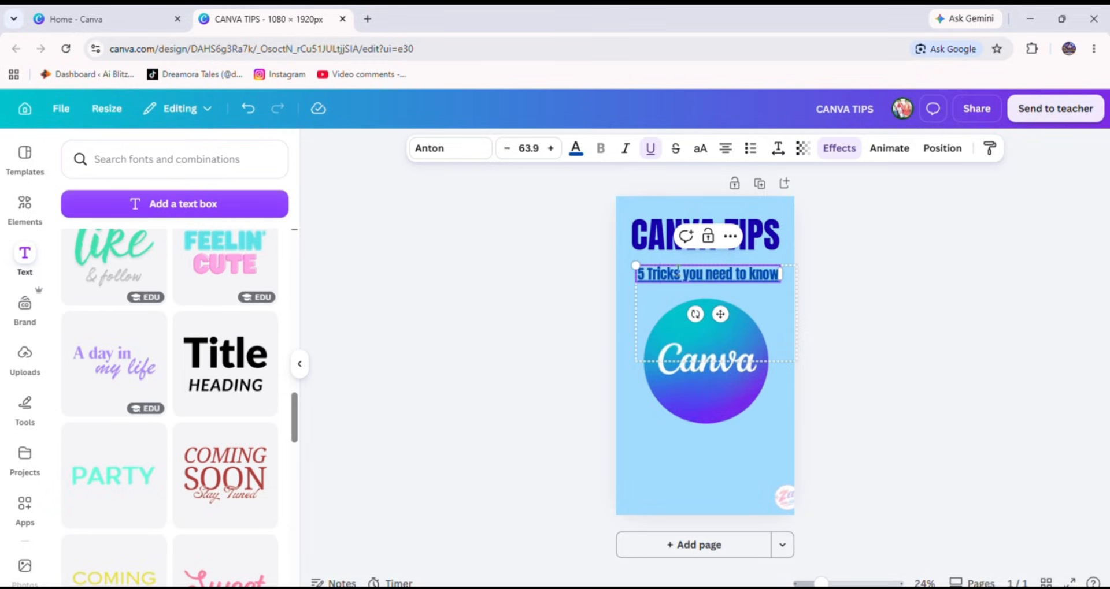
left_click(577, 158)
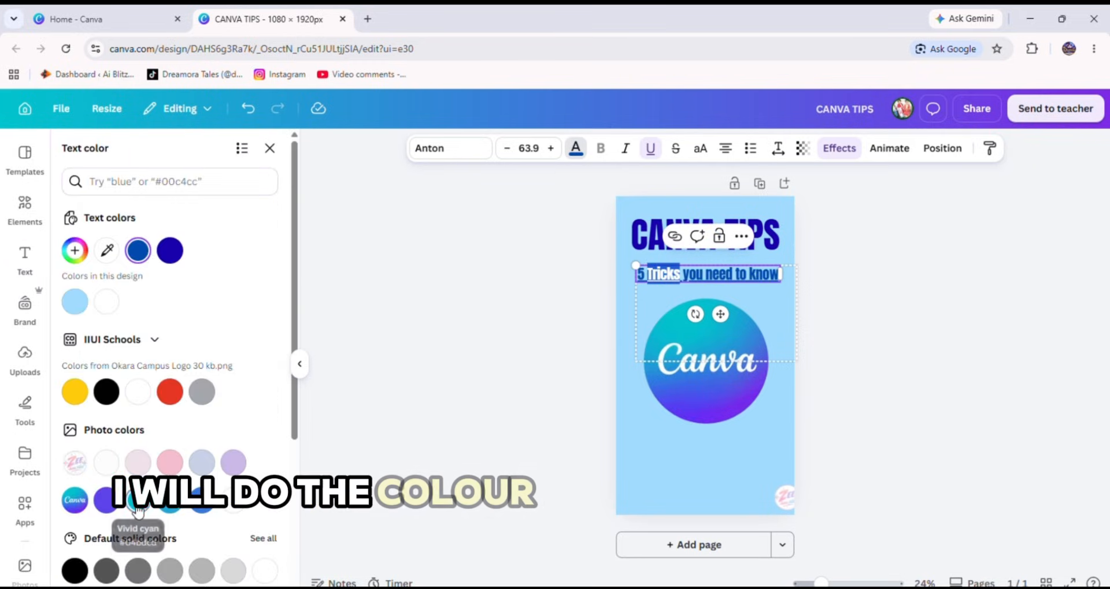
scroll(209, 548, "down", 2)
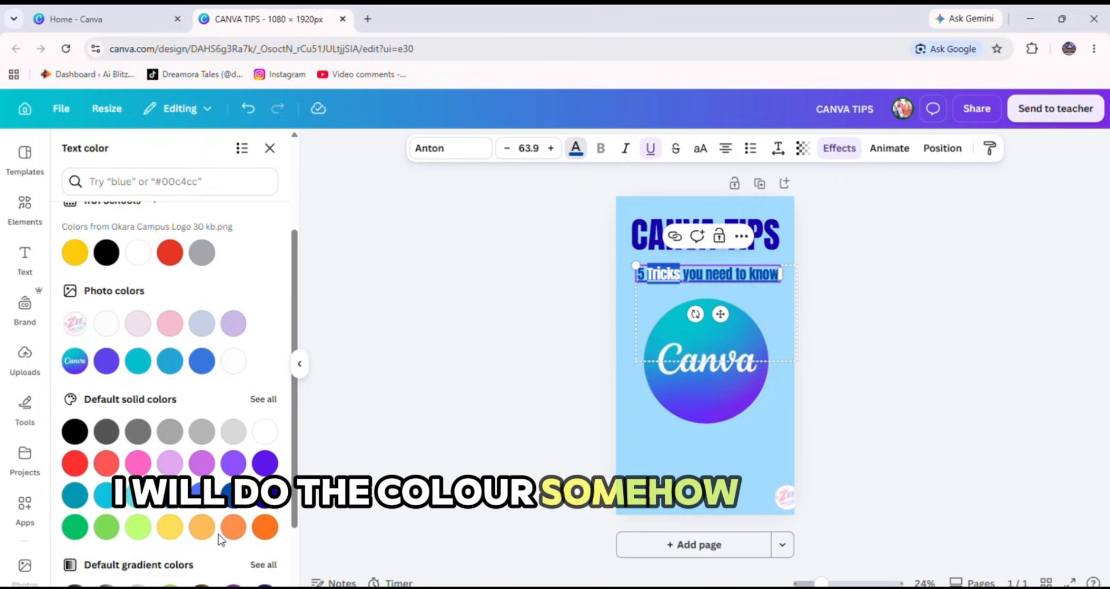
left_click(206, 505)
left_click(973, 388)
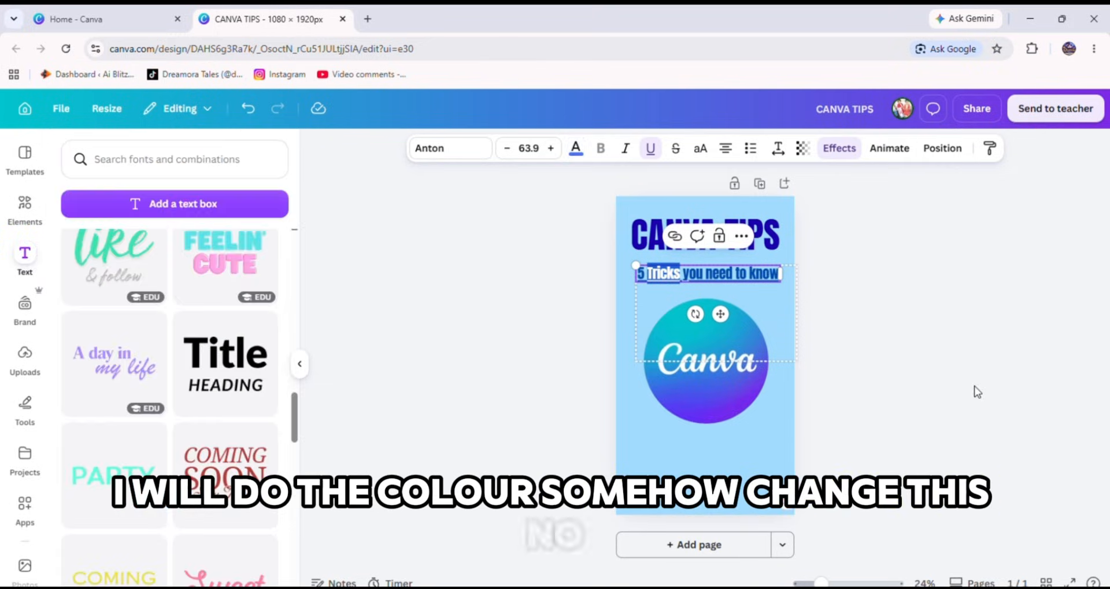
Recolour the word "Tricks" in the subtitle white, leaving the other words blue.
double_click(671, 274)
left_click_drag(637, 274, 682, 274)
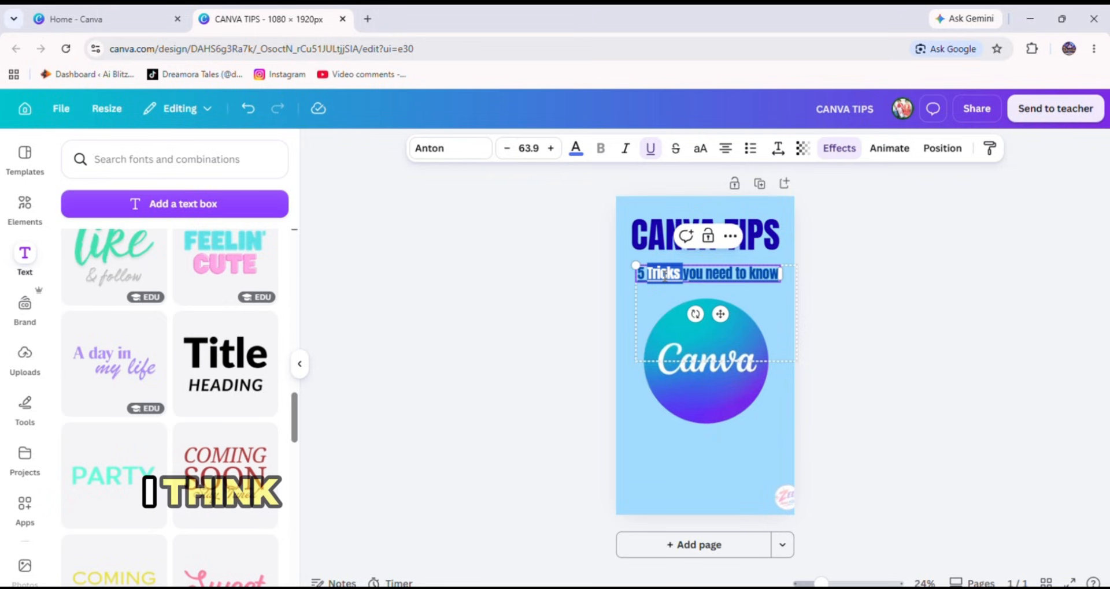
left_click(575, 150)
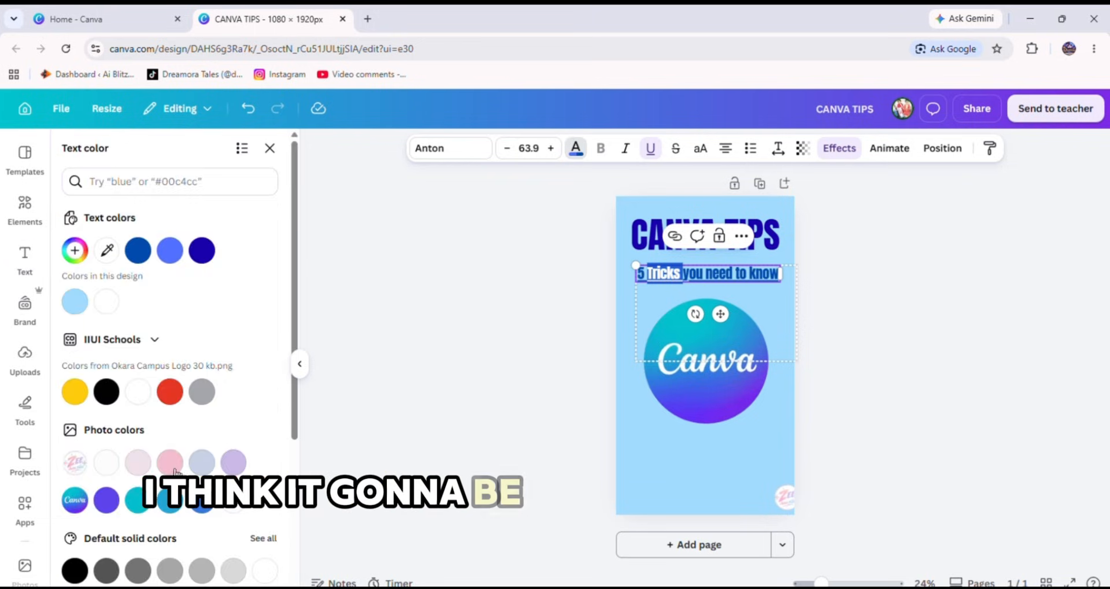
scroll(146, 497, "down", 4)
scroll(126, 490, "up", 4)
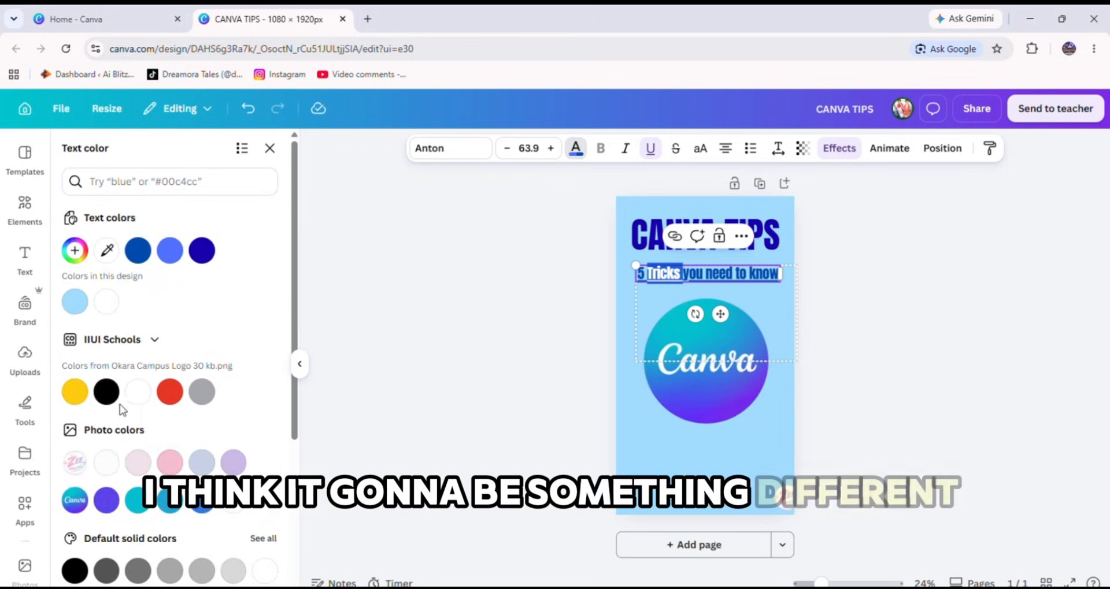
left_click(103, 400)
left_click(139, 396)
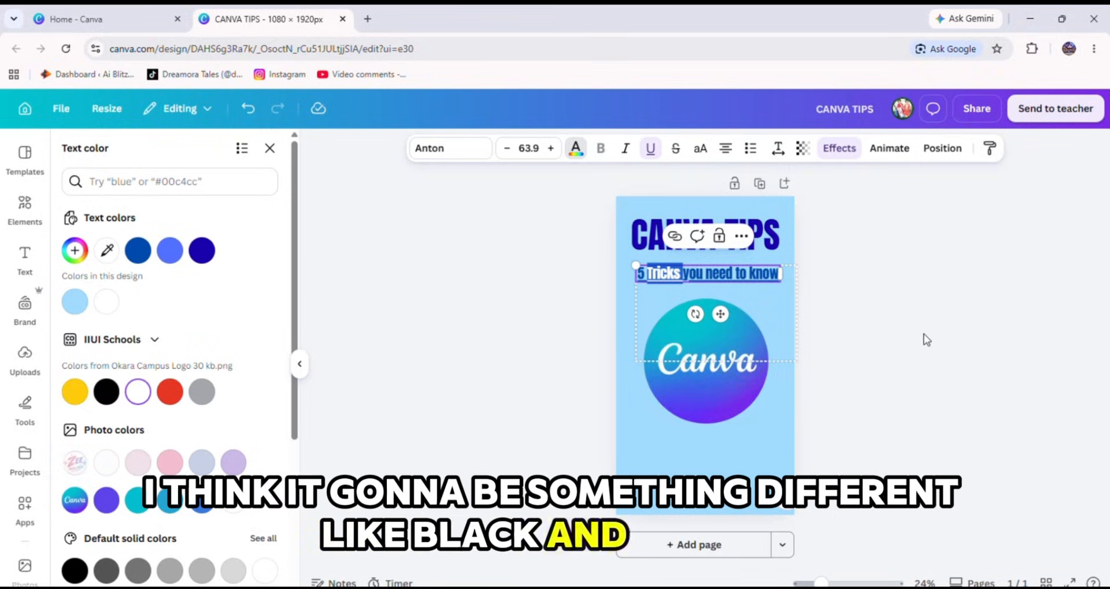
left_click(899, 353)
left_click(899, 356)
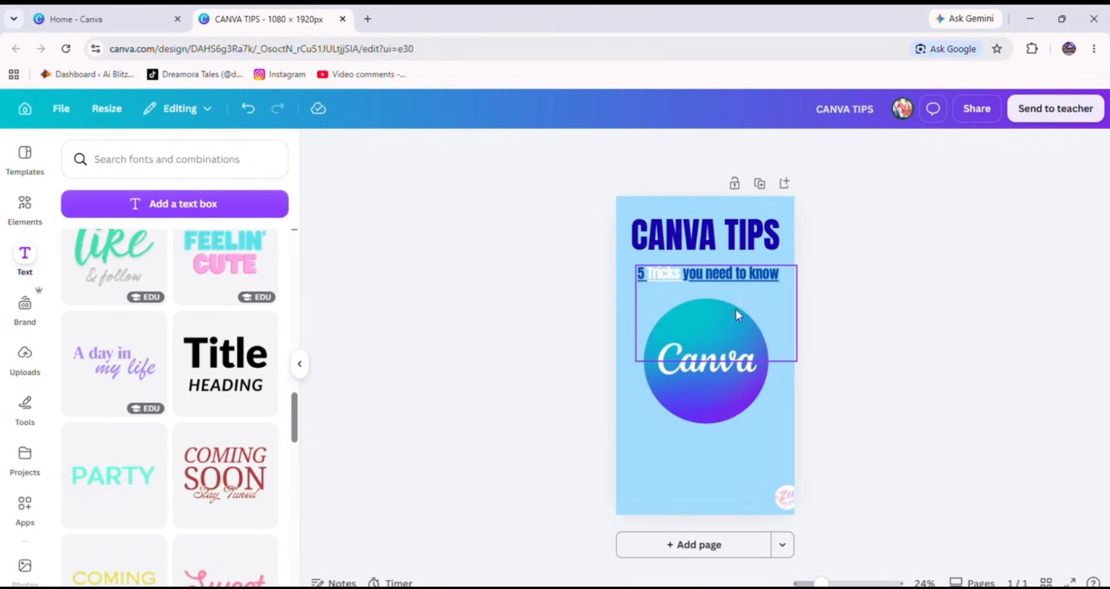
Move the brand logo to the page's lower-left corner and enlarge it.
left_click(772, 485)
left_click_drag(772, 486, 664, 469)
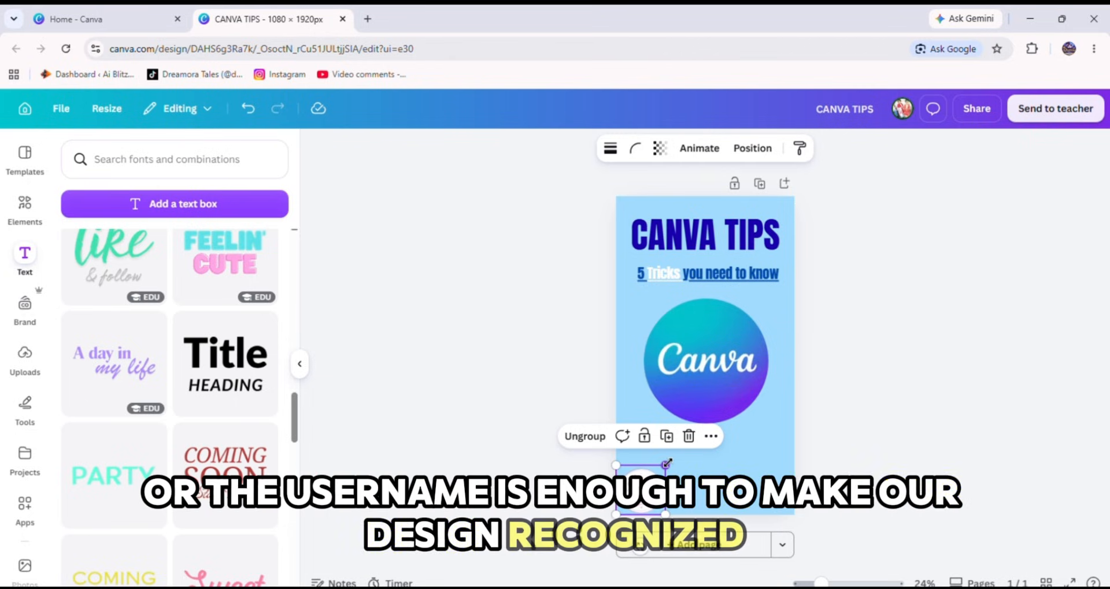
Add a body text line containing the brand's username and place it directly to the right of the brand logo.
left_click(23, 260)
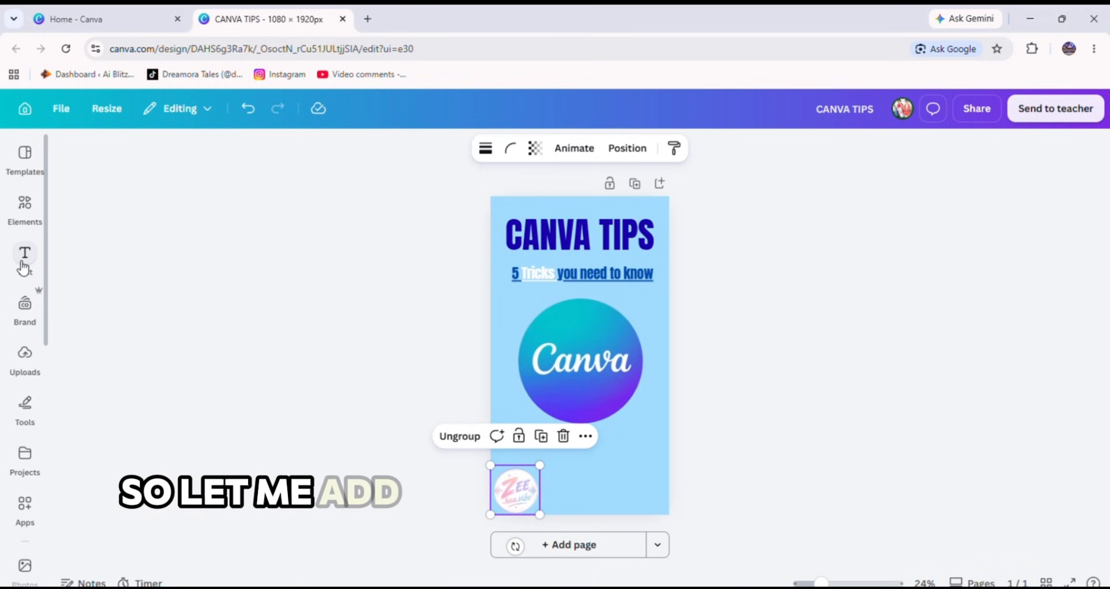
left_click(26, 260)
scroll(126, 322, "down", 5)
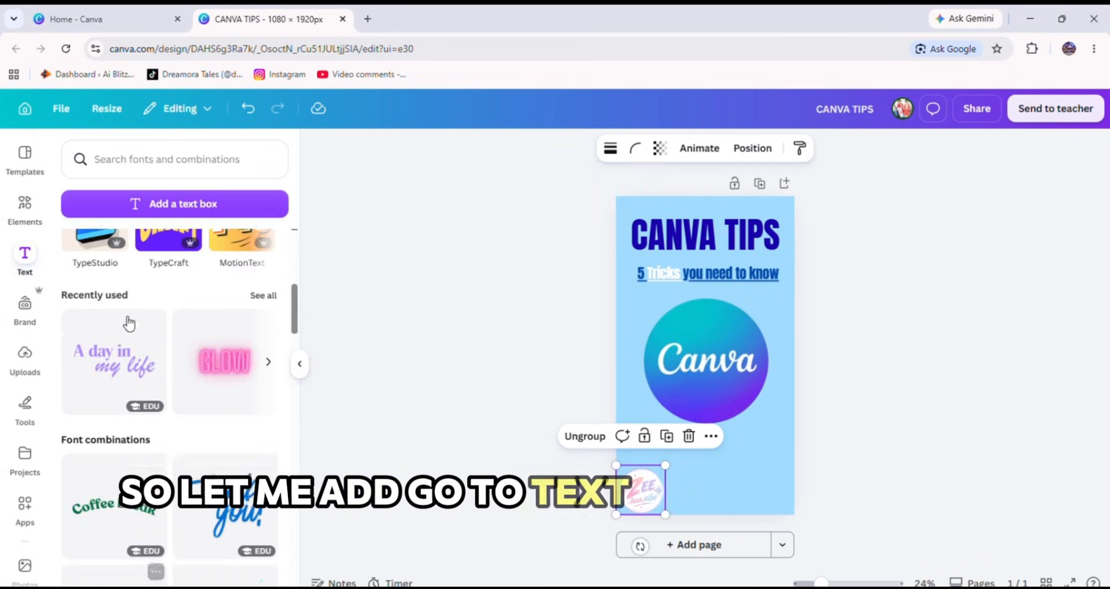
scroll(143, 325, "up", 5)
left_click(174, 413)
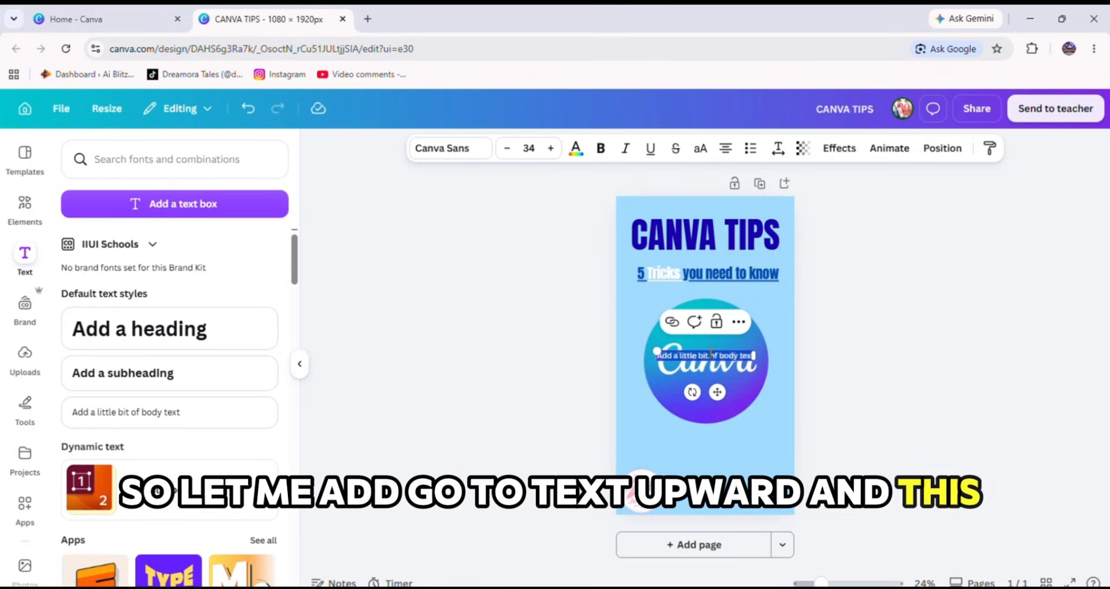
key("BackSpace")
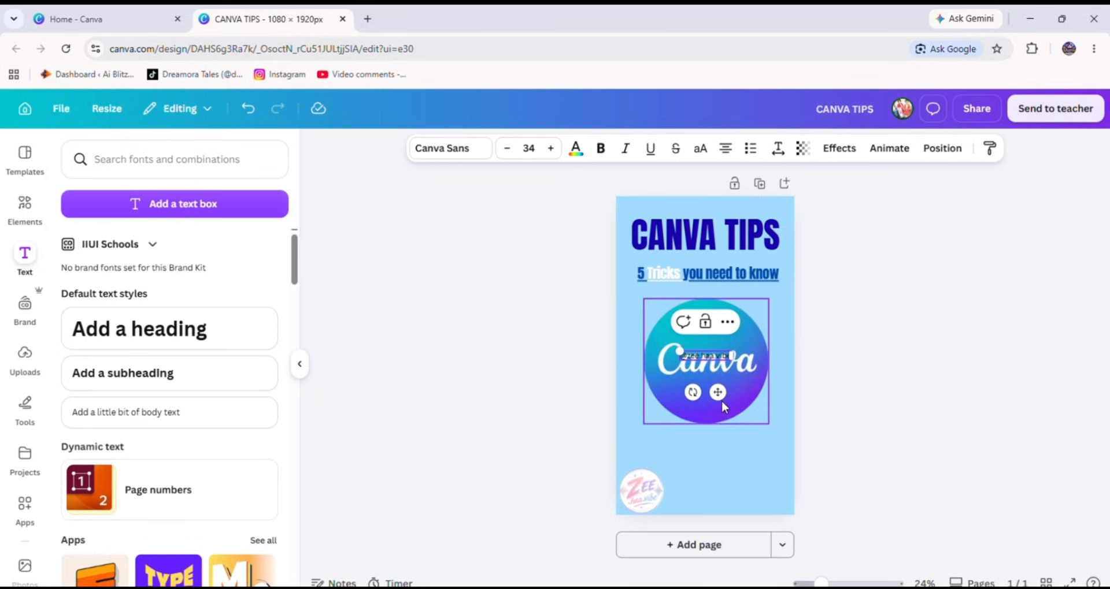
left_click_drag(724, 438, 712, 529)
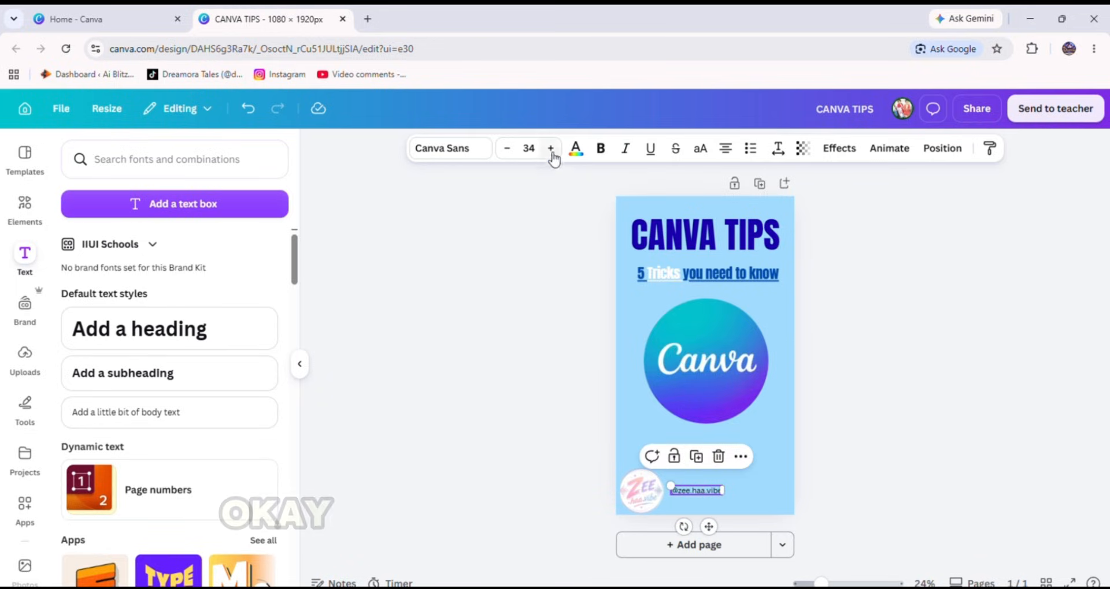
Colour the username text beside the brand logo dark indigo.
left_click(576, 148)
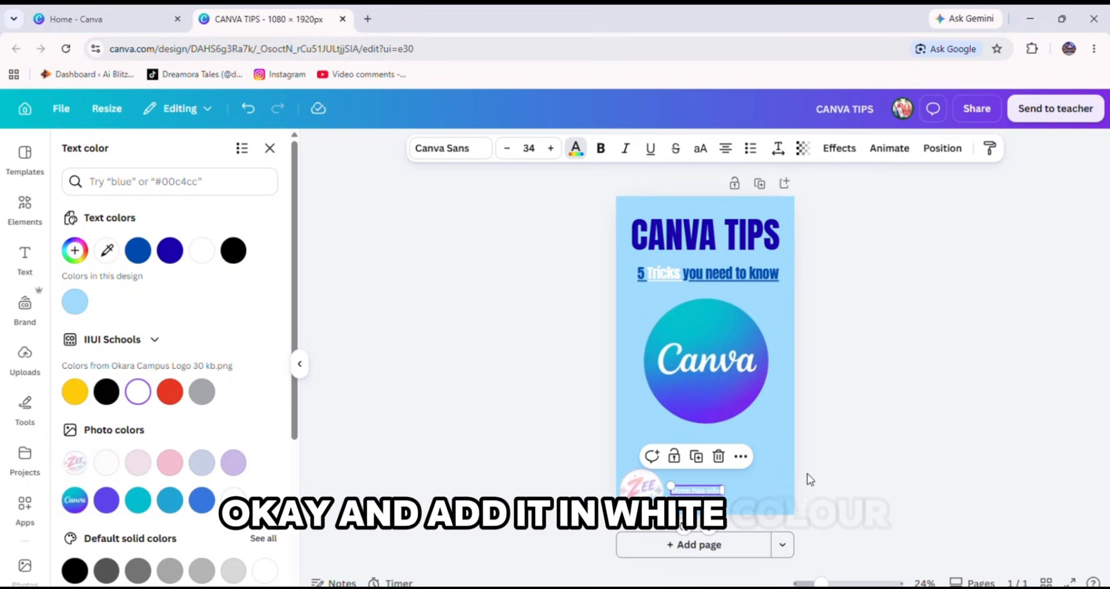
scroll(258, 478, "down", 4)
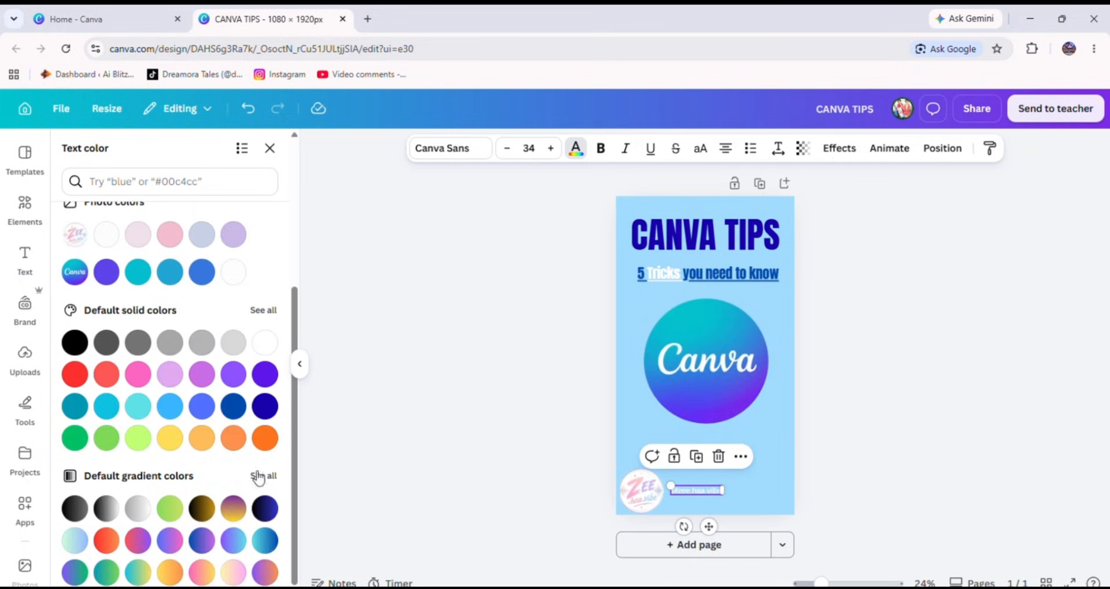
left_click(267, 408)
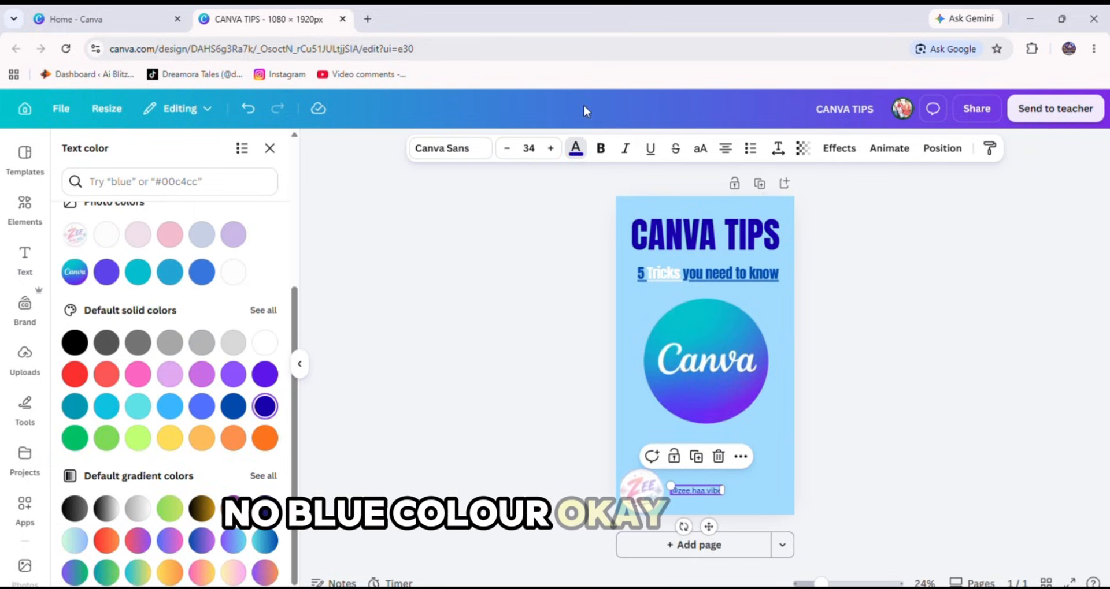
Make the username text bold and enlarge it to about size 53.
left_click(600, 148)
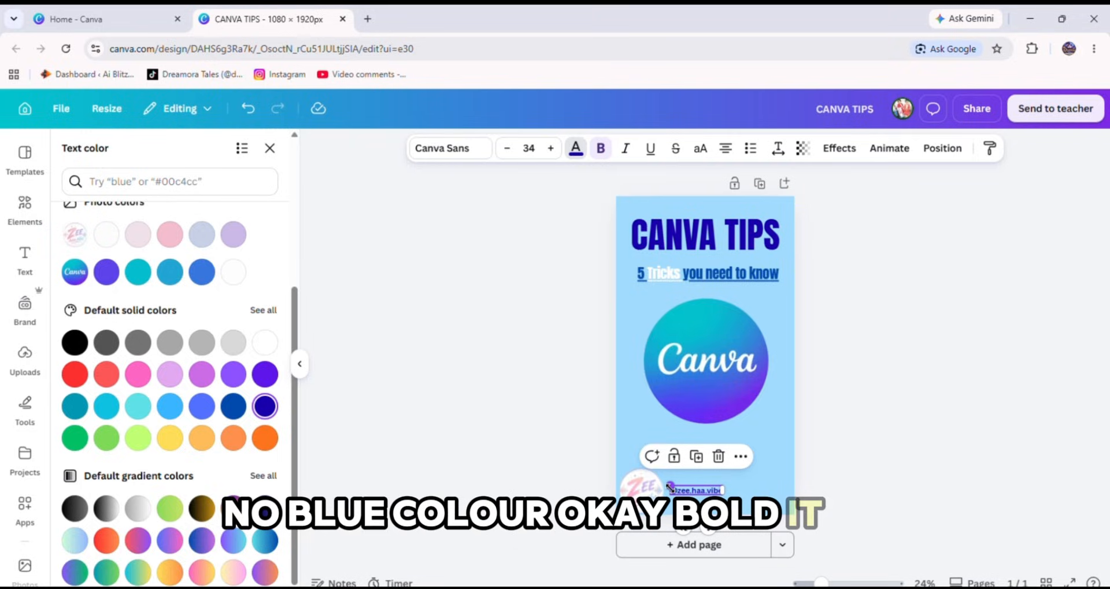
left_click_drag(670, 487, 709, 496)
Shrink the brand logo, move it in from the page's left edge, and lower the username beside it.
left_click(639, 490)
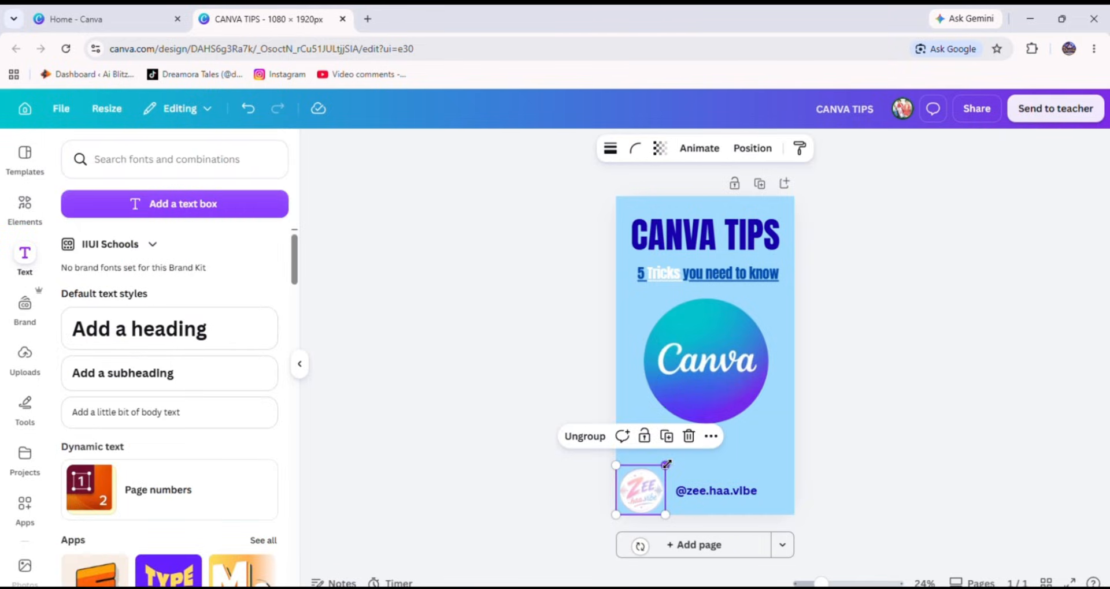
left_click_drag(667, 464, 656, 502)
left_click(720, 474)
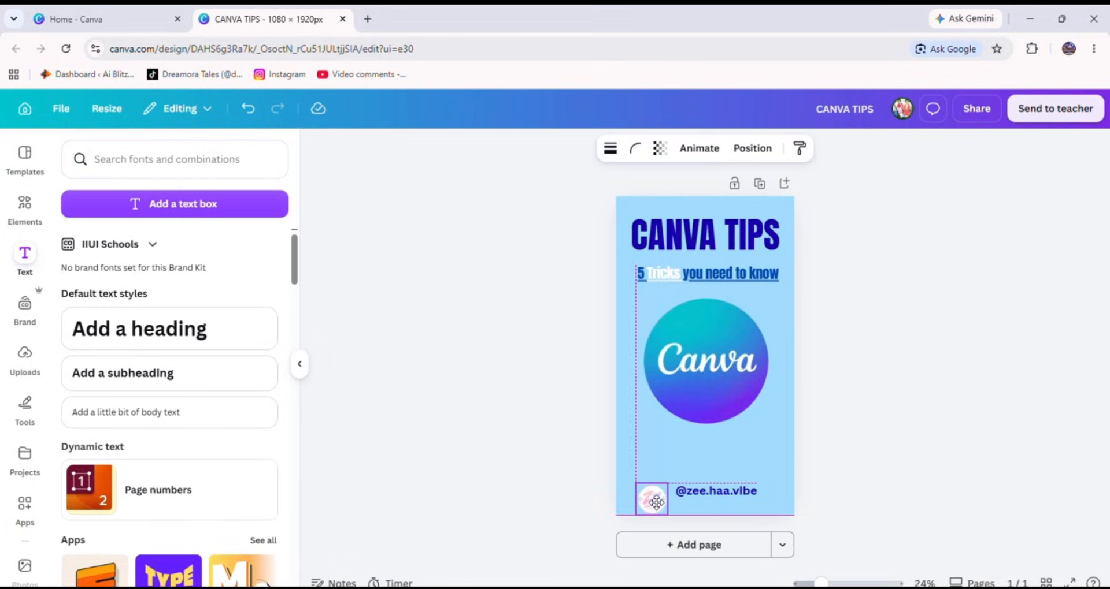
left_click_drag(719, 490, 716, 508)
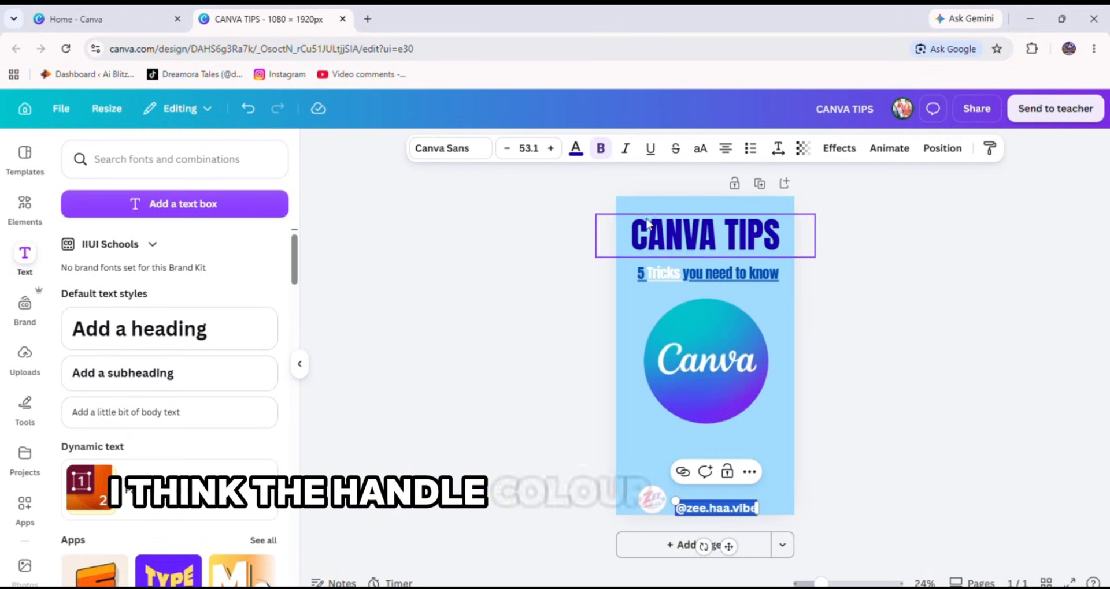
Set the username to white regular-weight text and align it vertically with the brand logo.
scroll(174, 414, "down", 3)
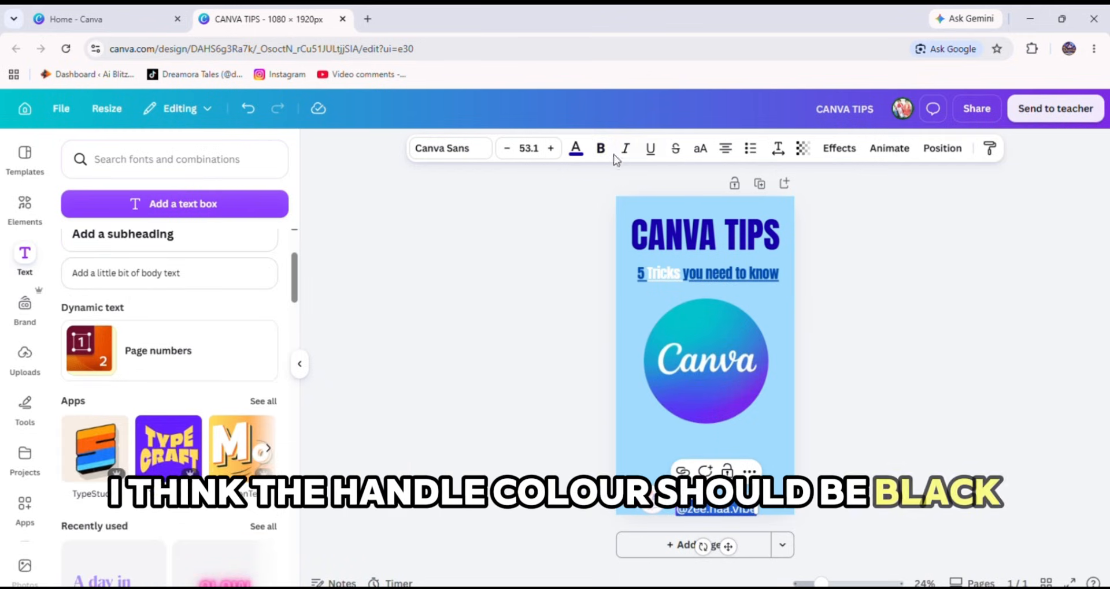
left_click(578, 150)
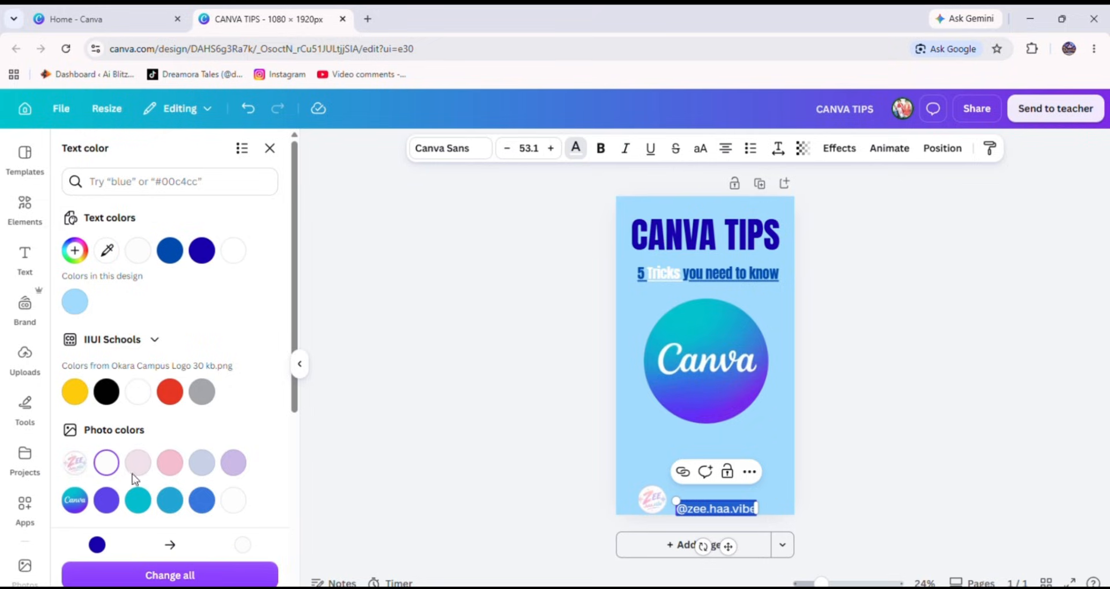
left_click(557, 433)
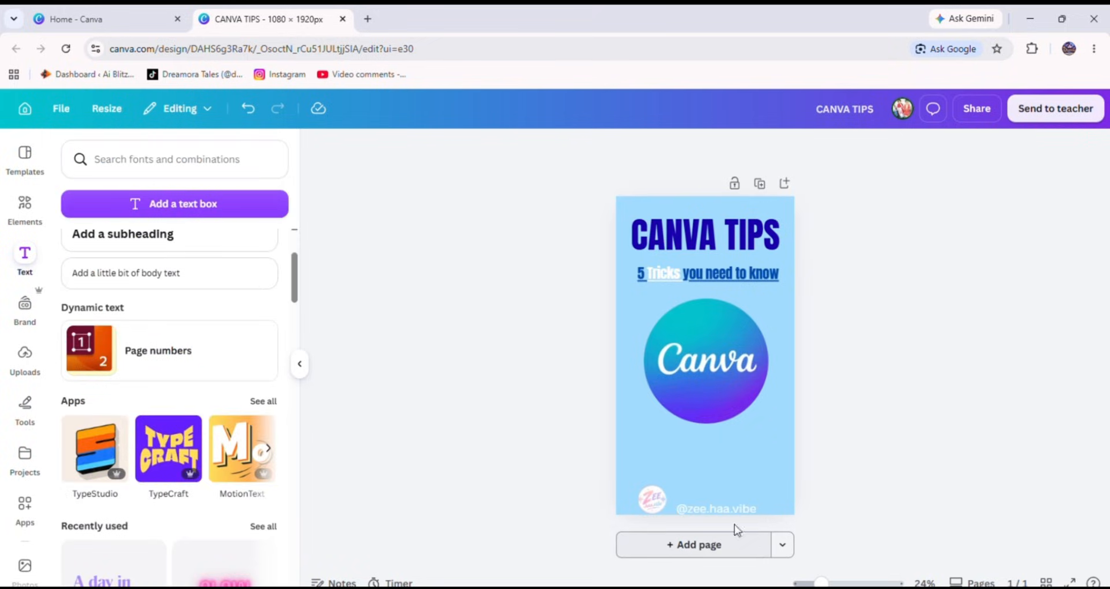
left_click(726, 511)
left_click_drag(726, 513, 723, 506)
left_click(852, 472)
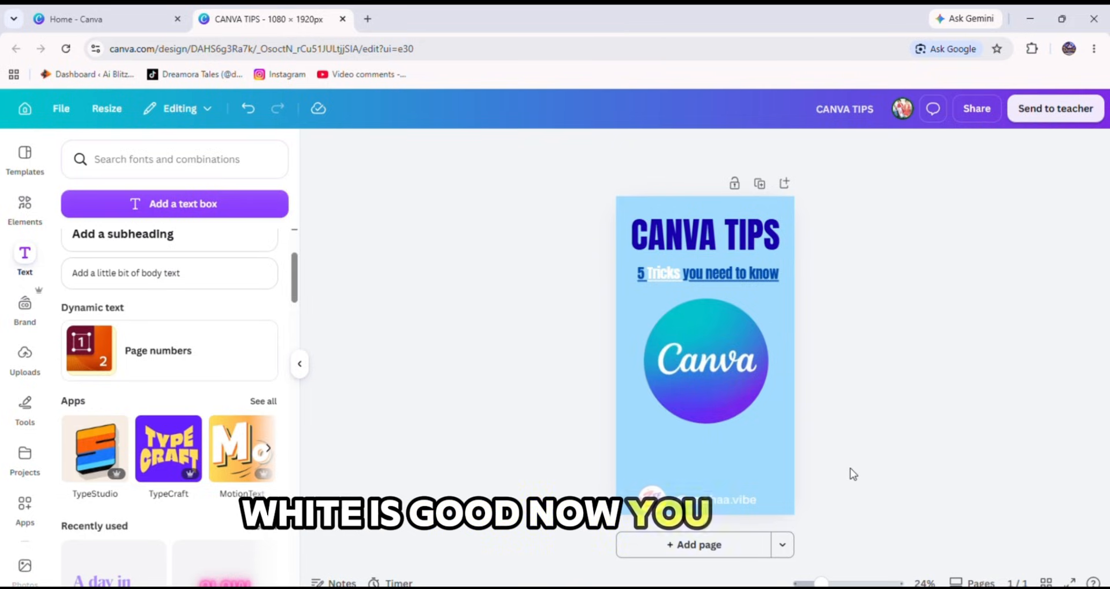
Move the Canva logo and the subtitle slightly down the page, widening the gap below the heading.
left_click_drag(746, 392, 745, 401)
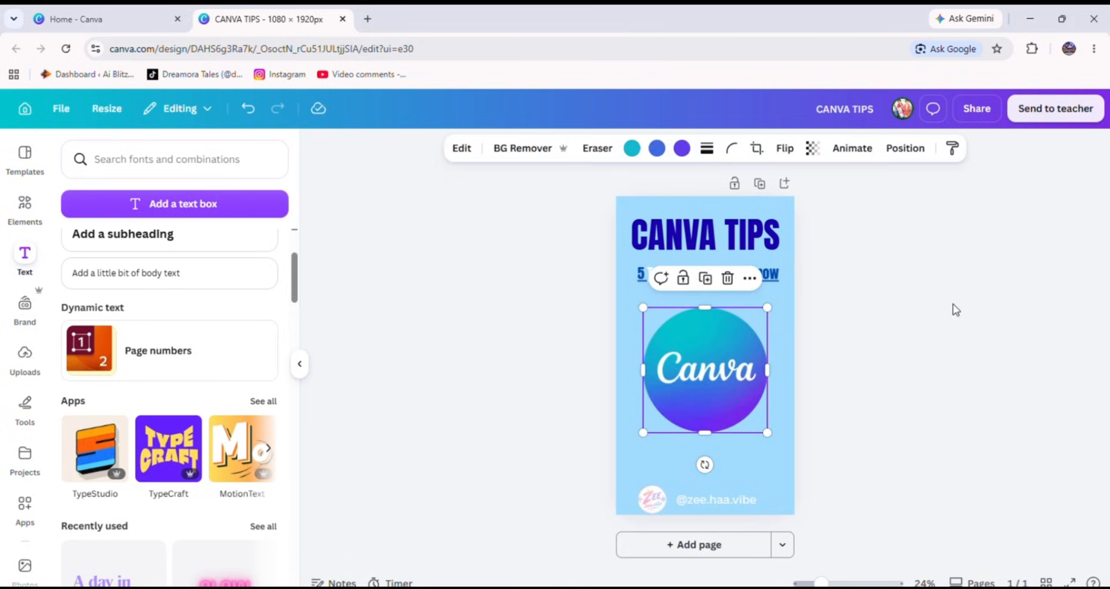
left_click(955, 310)
left_click_drag(746, 276, 746, 282)
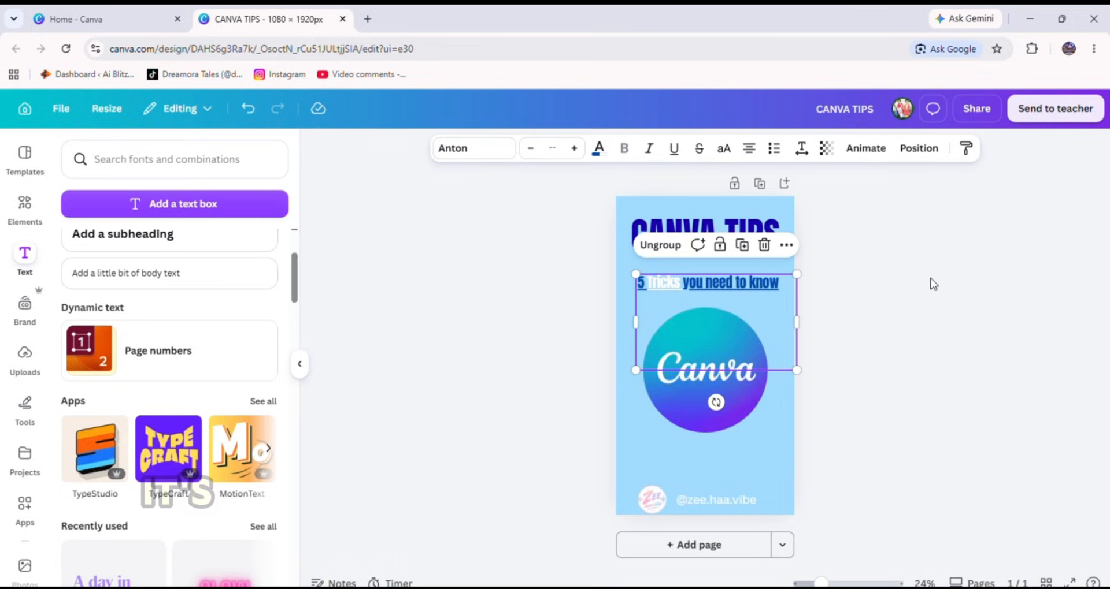
left_click(931, 282)
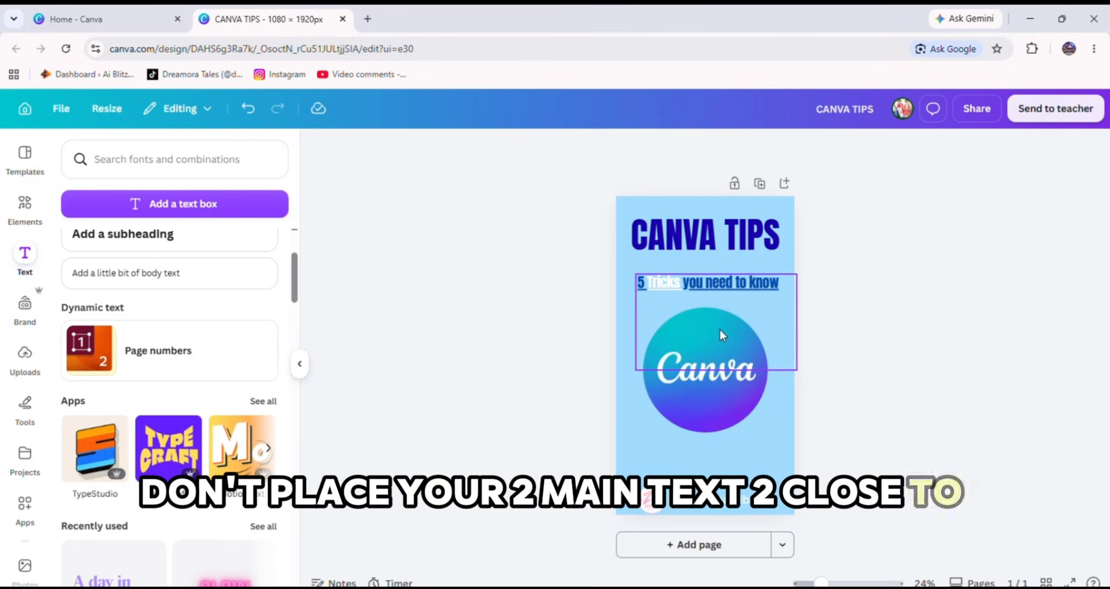
mouse_move(715, 244)
left_mouse_down()
mouse_move(715, 223)
mouse_move(720, 255)
left_mouse_up()
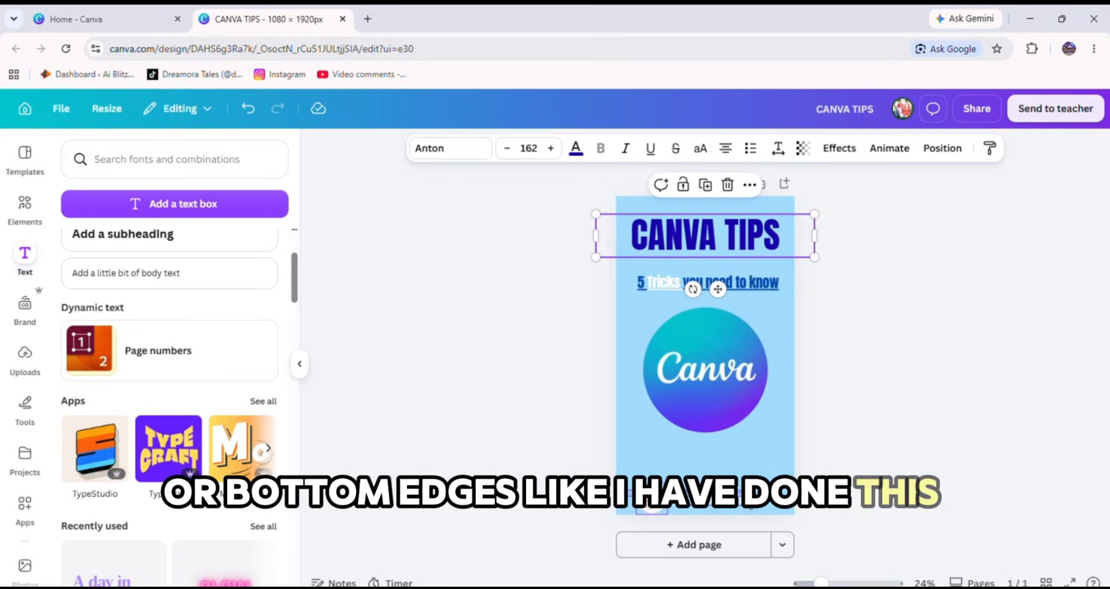
Move the brand logo and username together slightly up and right, away from the page's lower edge.
left_click(746, 501)
left_click_drag(746, 501, 751, 491)
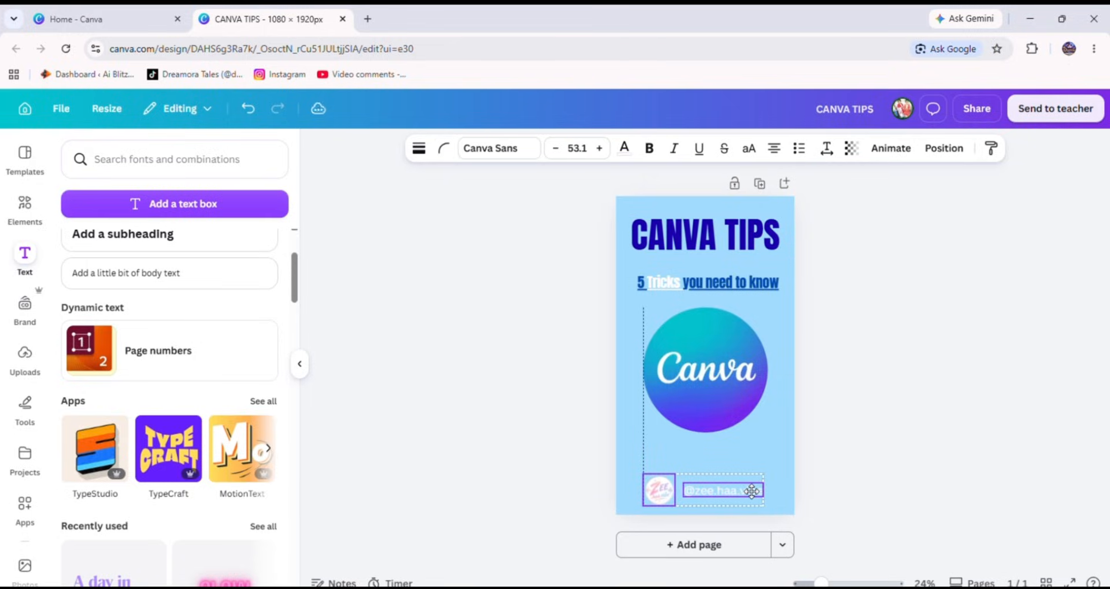
left_click(977, 459)
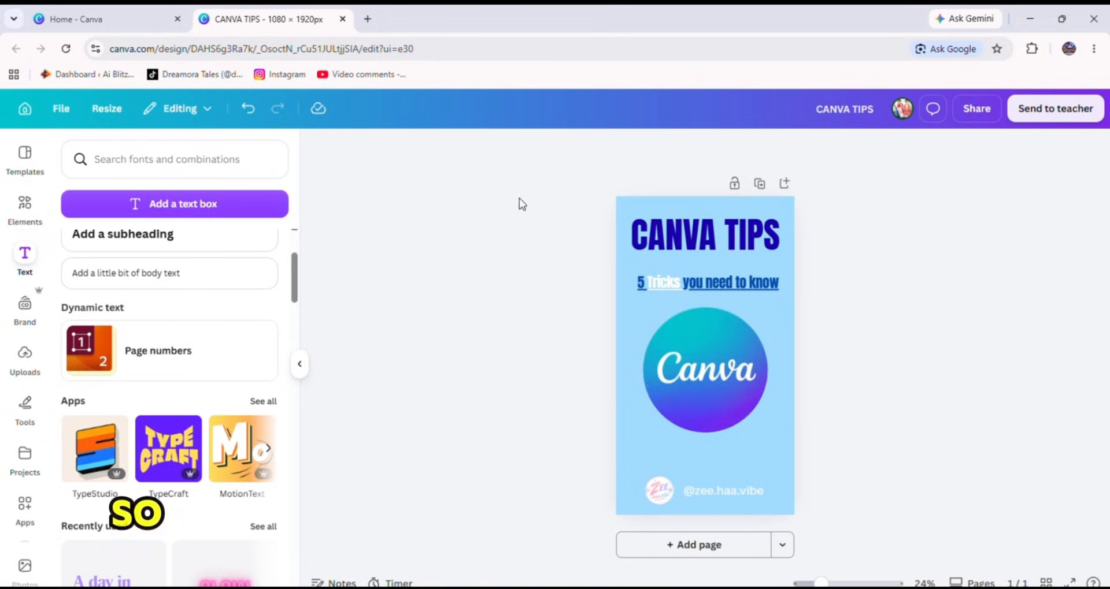
Search the elements for "border" and place the black corner border with crossed lines in the page's upper-left corner.
left_click(33, 206)
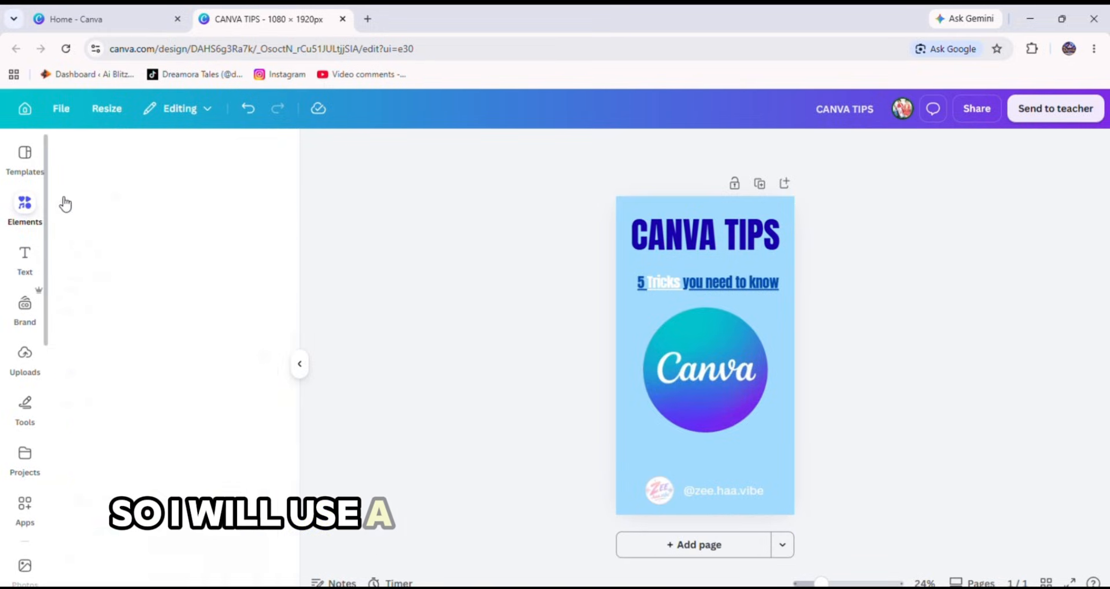
left_click(147, 164)
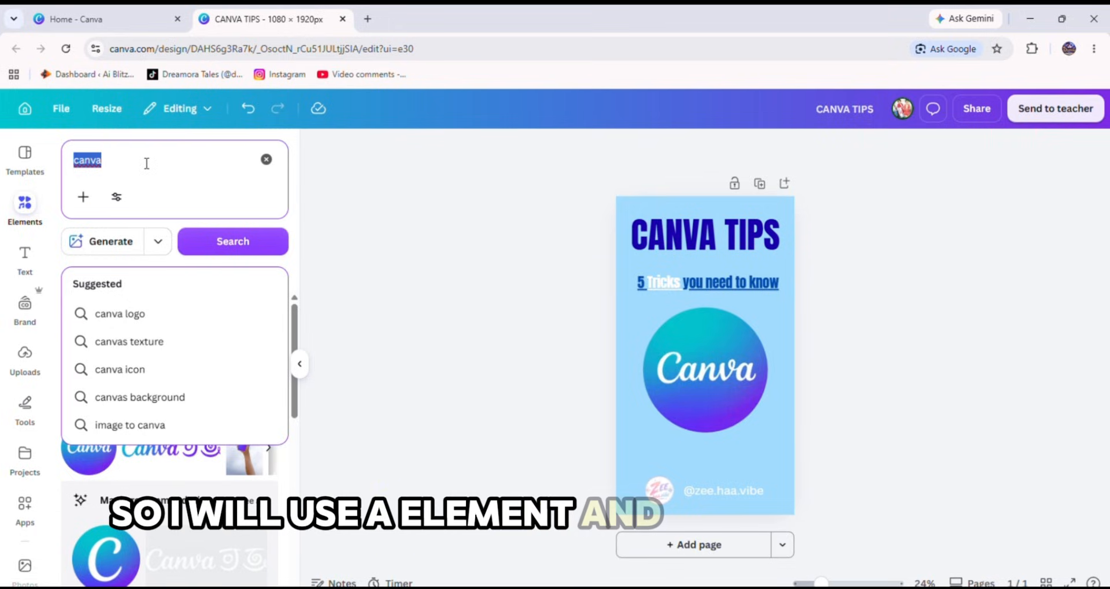
key("BackSpace")
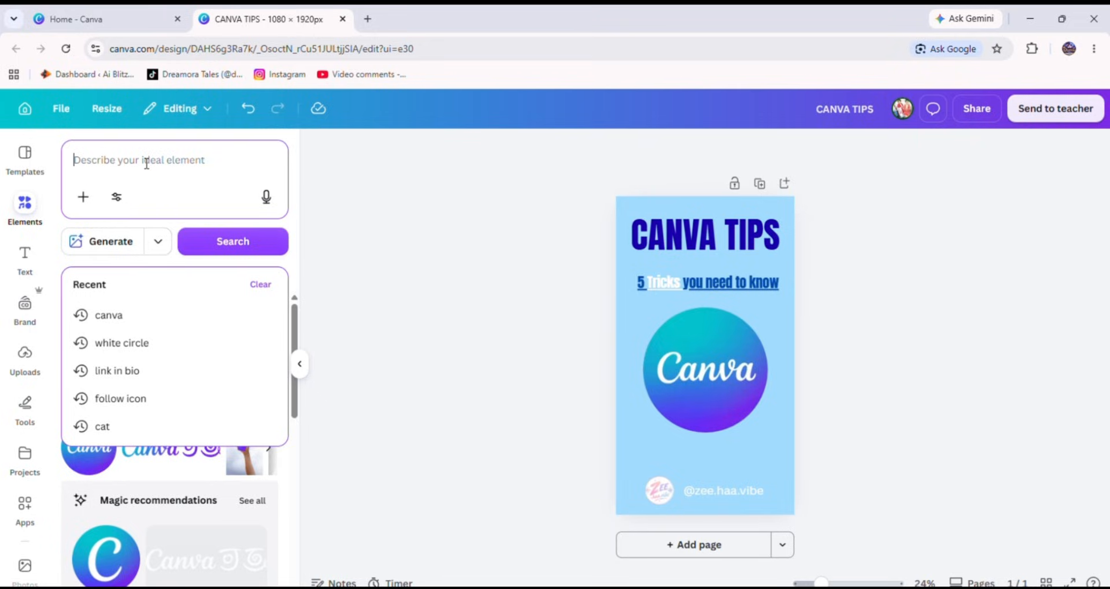
type("bor")
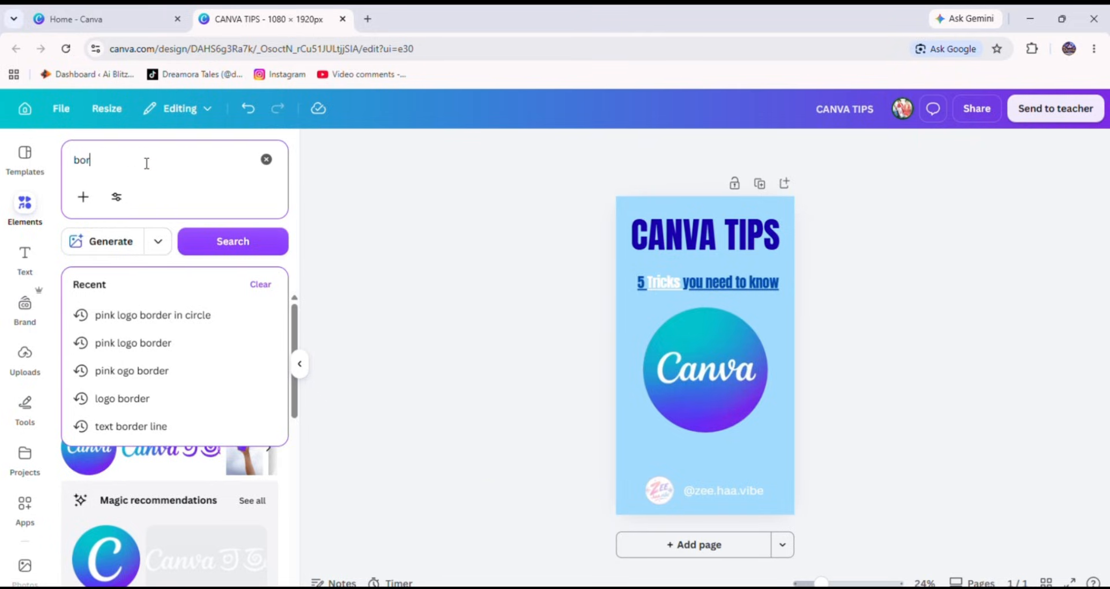
type("der")
key("Return")
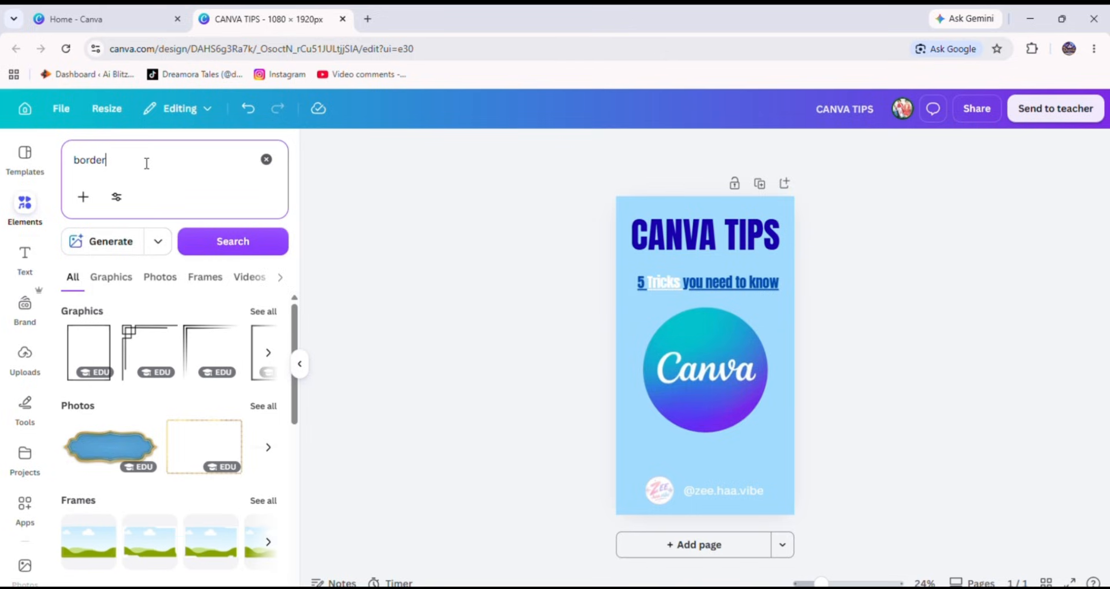
left_click(138, 347)
left_click_drag(641, 285, 622, 224)
left_click(967, 378)
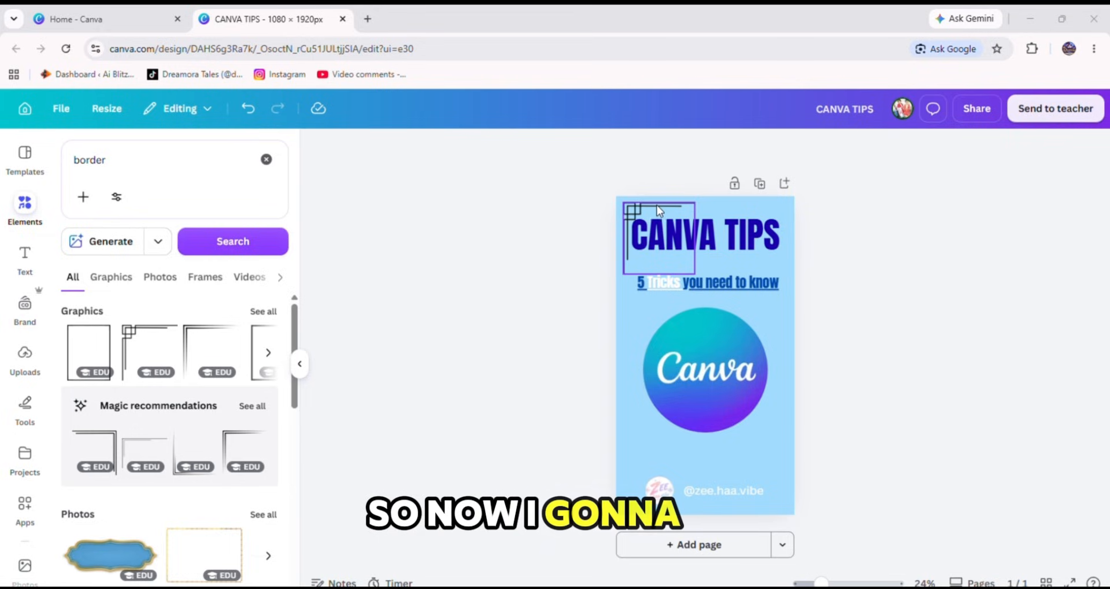
mouse_move(656, 206)
left_mouse_down()
mouse_move(646, 206)
mouse_move(658, 205)
left_mouse_up()
Add a second copy of the corner border, flip it horizontally and vertically, and place it in the page's lower-right corner.
left_click(126, 353)
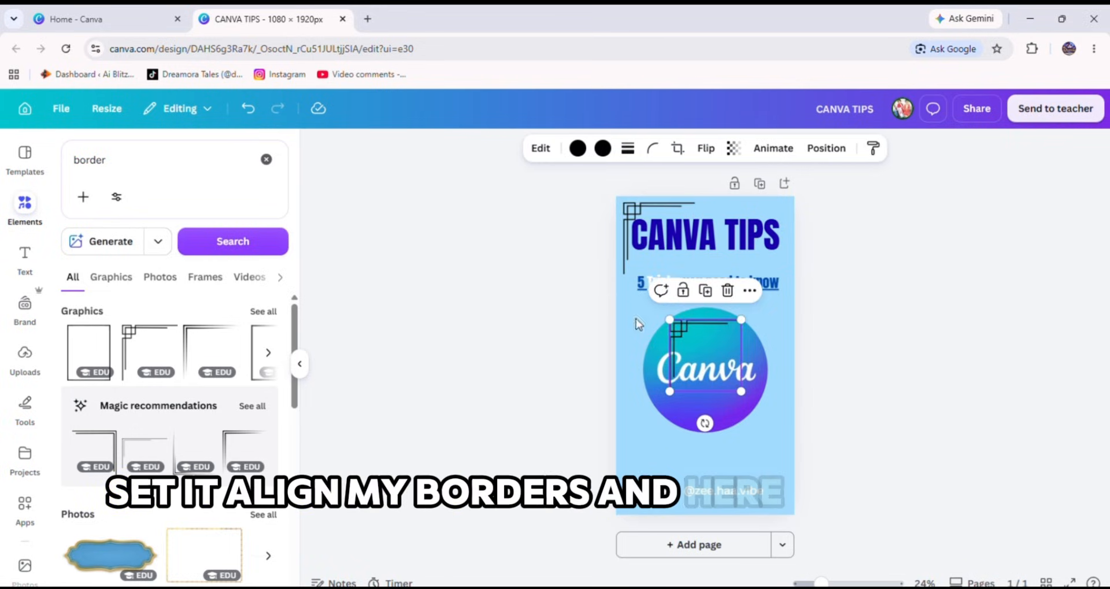
left_click(704, 160)
left_click(693, 185)
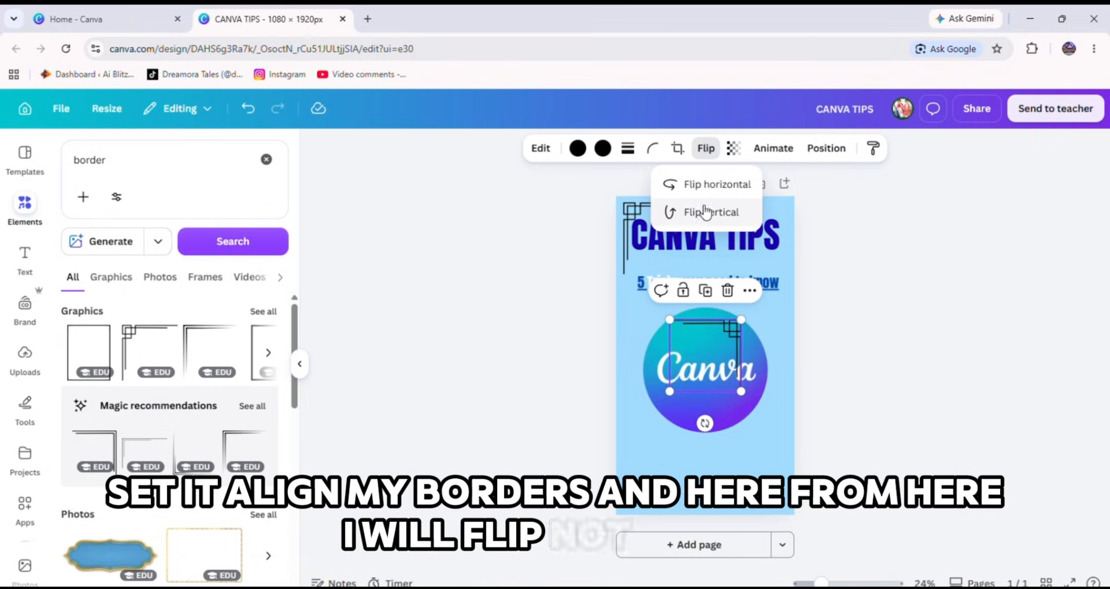
left_click(699, 213)
left_click_drag(744, 378, 780, 503)
left_click(817, 470)
Nudge the "CANVA TIPS" heading slightly down, away from the upper border lines.
left_click(709, 254)
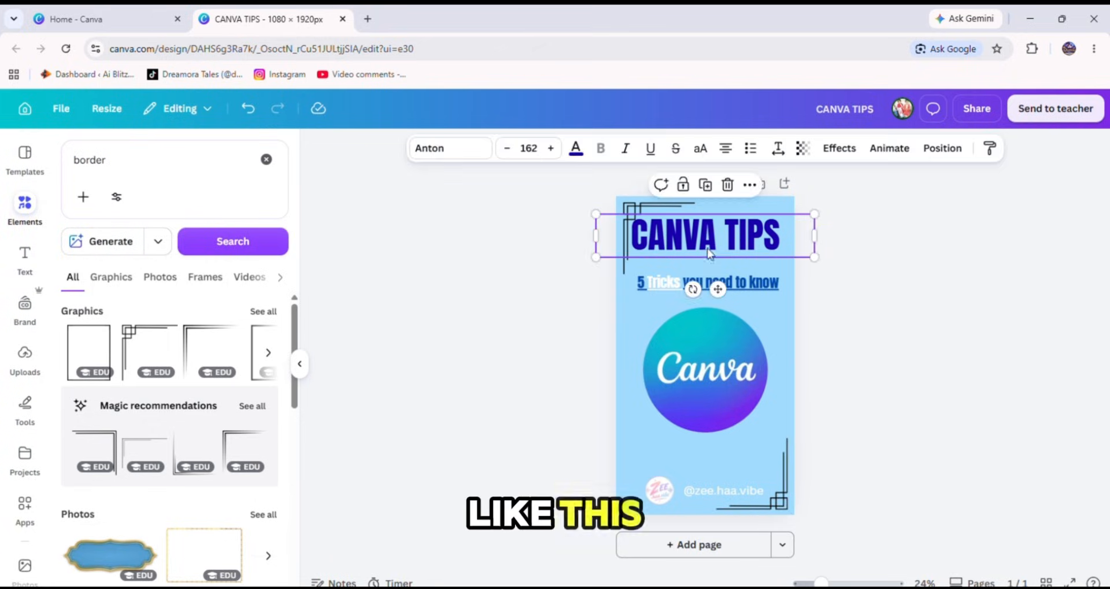
left_click_drag(709, 254, 709, 256)
left_click(950, 304)
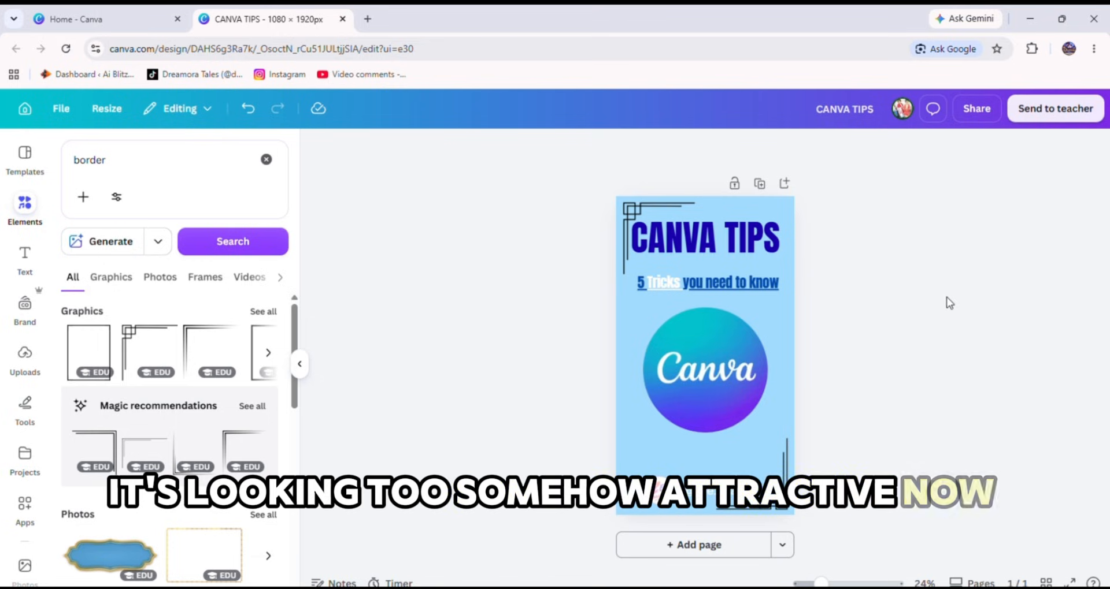
Search the elements library for "some flowers in blue".
left_click(162, 152)
type("so")
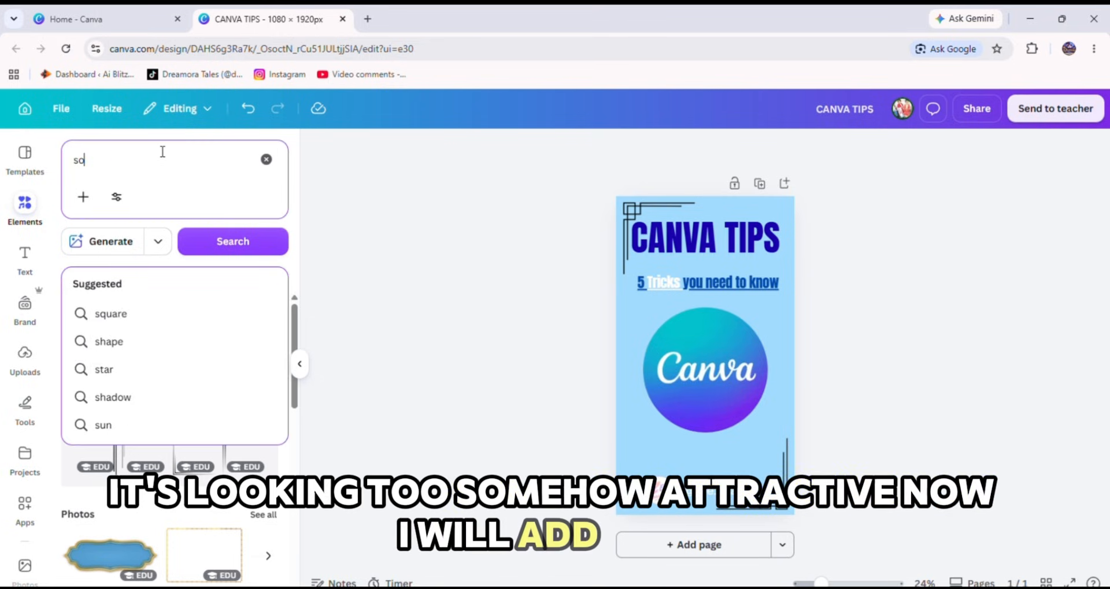
type("mw=")
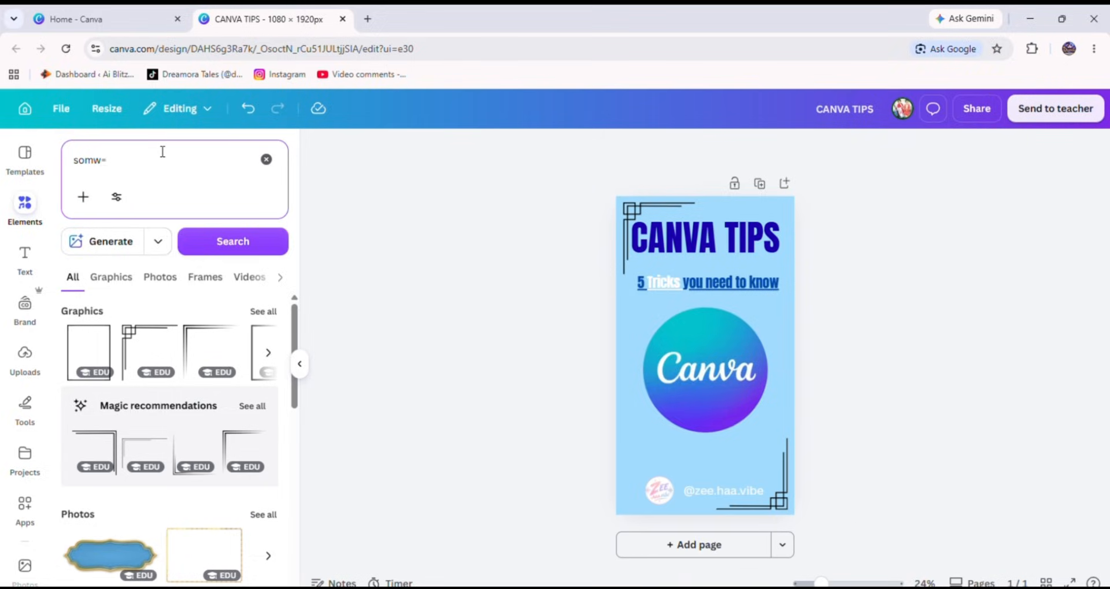
key("BackSpace")
key("BackSpace")
type("e")
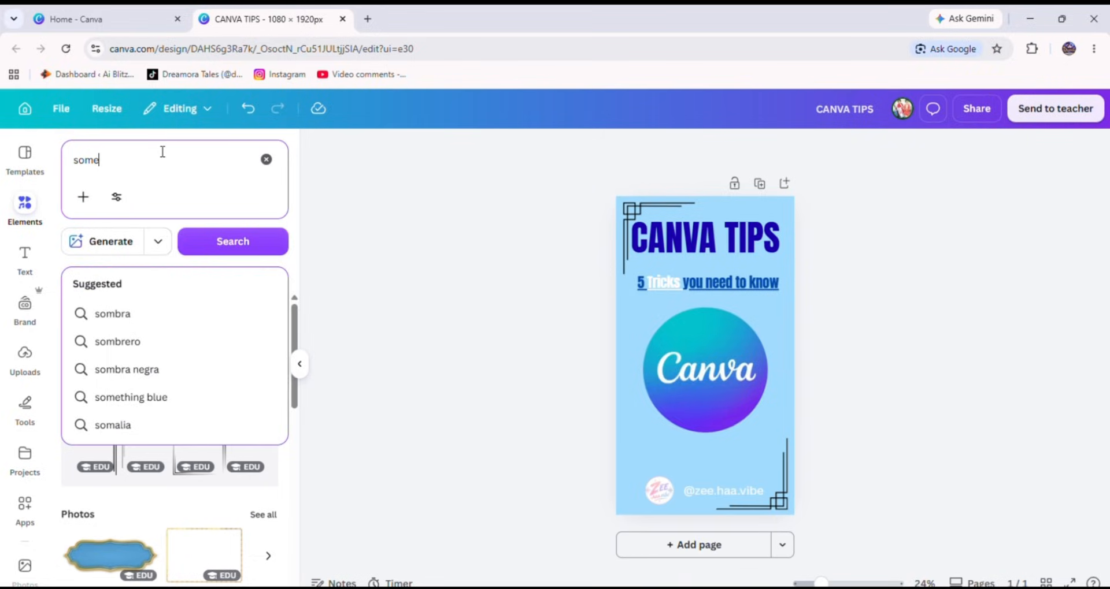
type(" flowers")
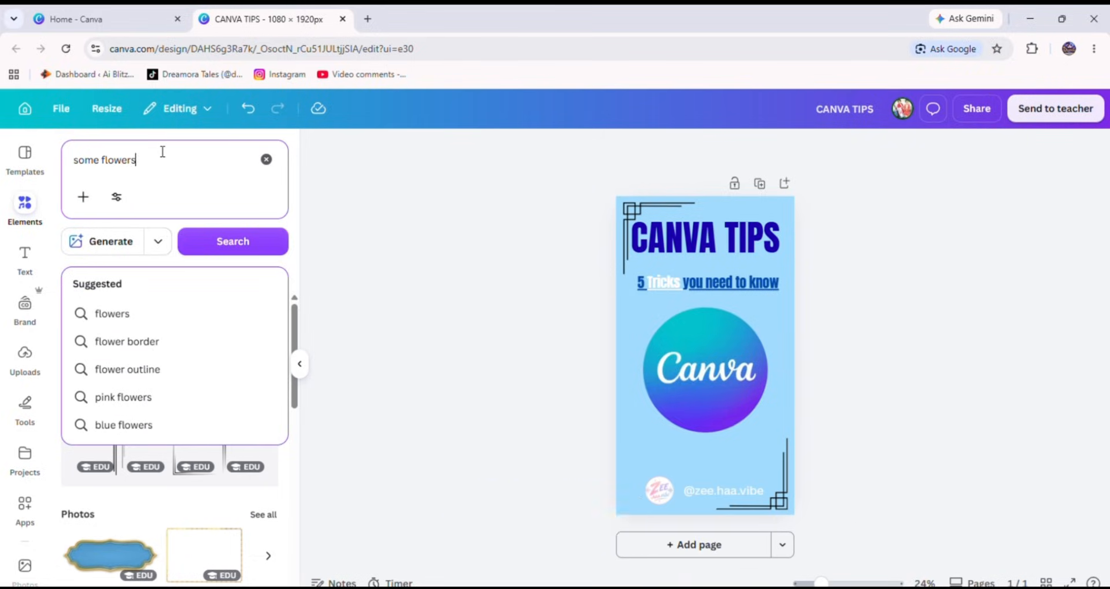
key("Return")
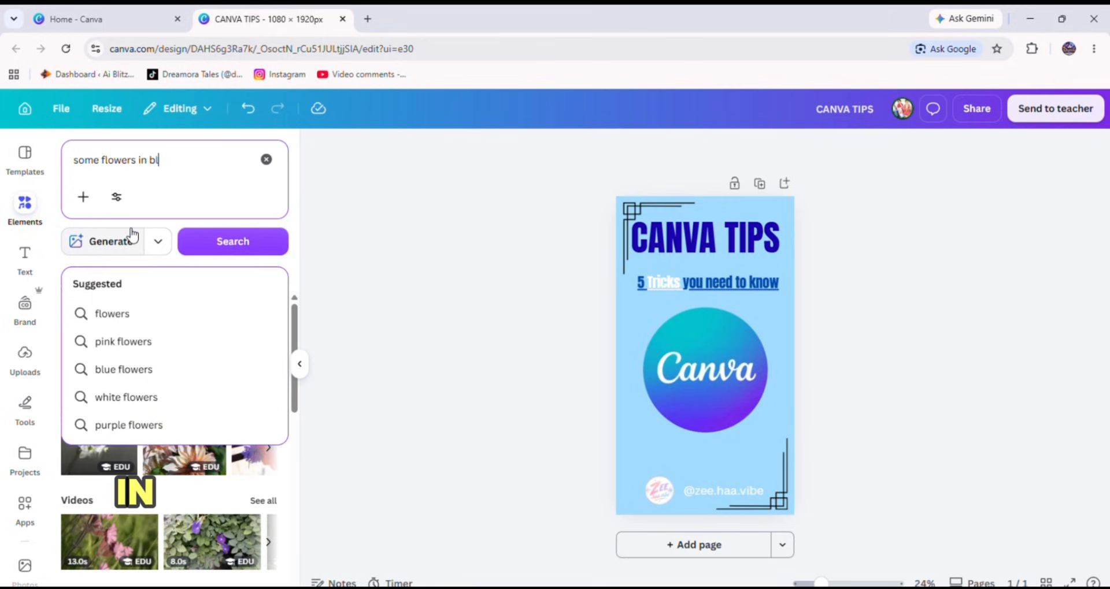
type("in blue")
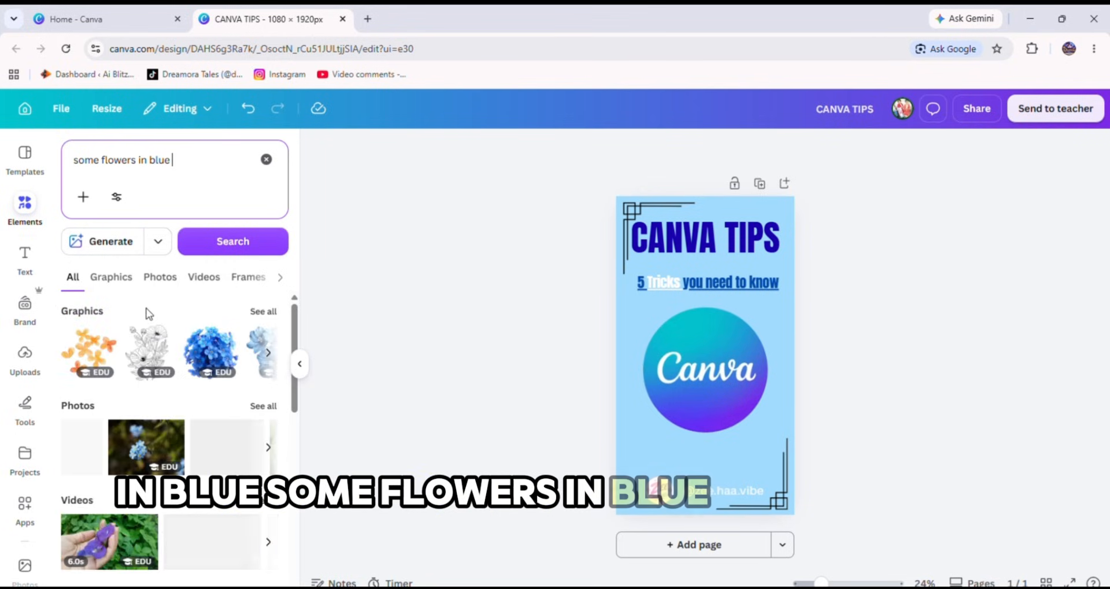
left_click(222, 338)
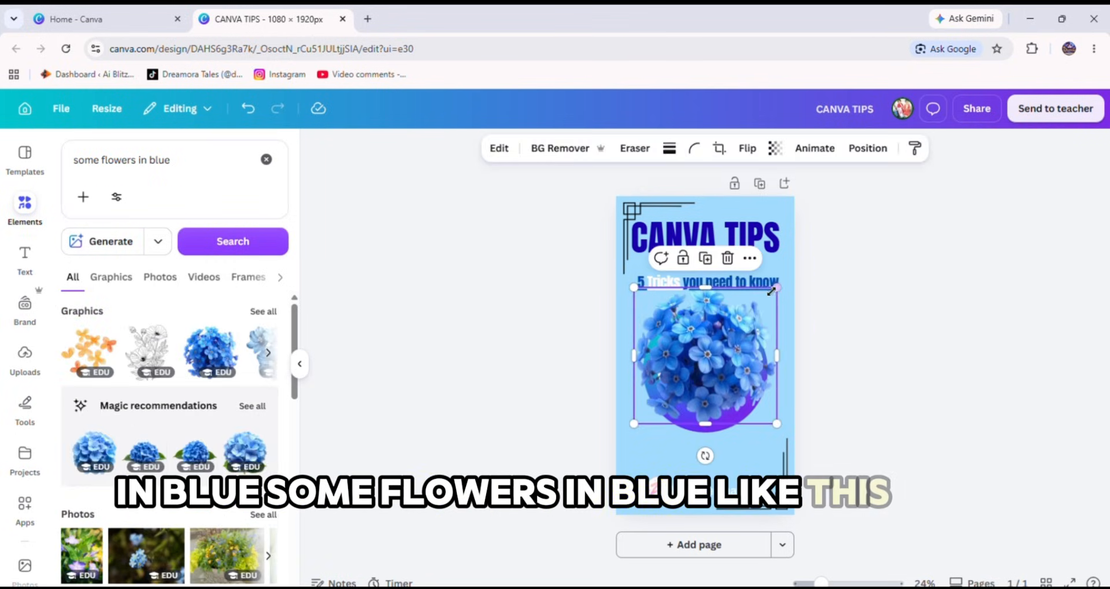
left_click_drag(772, 291, 706, 395)
left_click(111, 278)
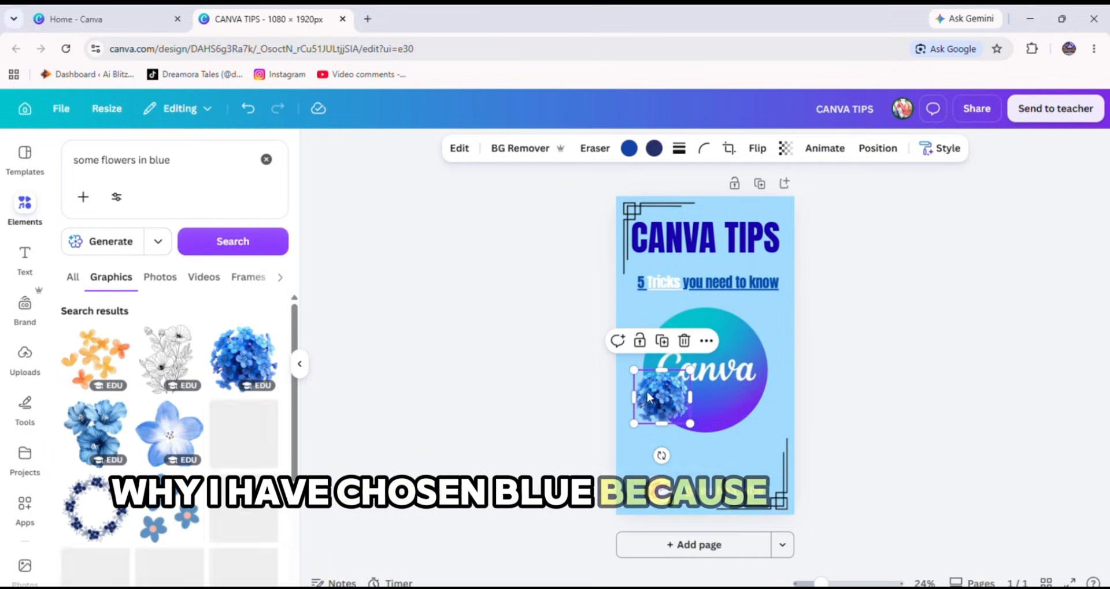
left_click_drag(646, 391, 81, 399)
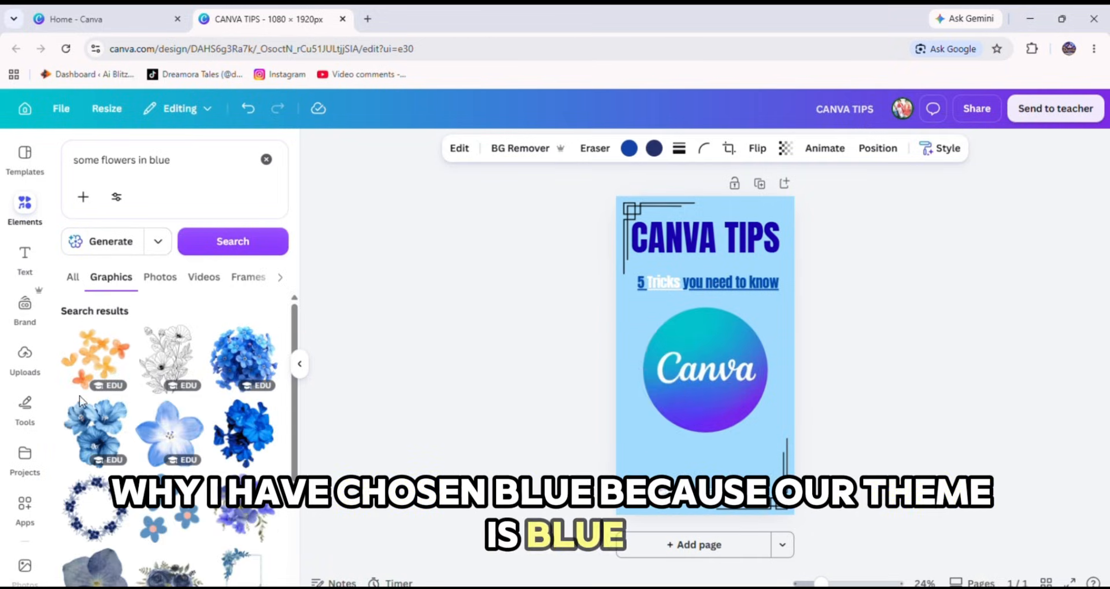
Try the dark blue floral wreath as an enlarged frame around the Canva logo, and delete it.
left_click(116, 516)
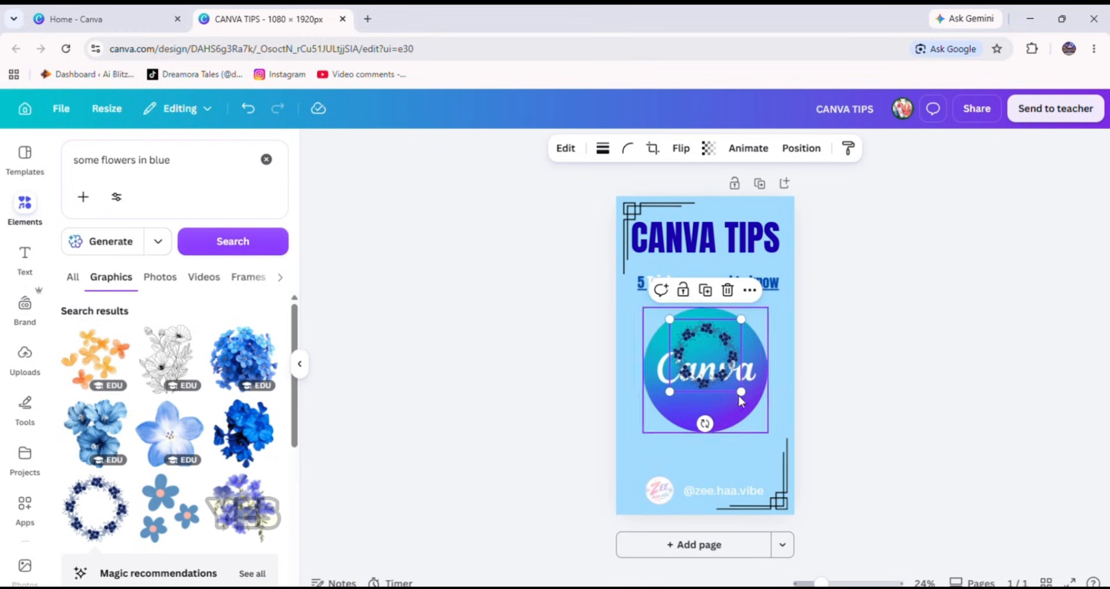
left_click_drag(740, 391, 818, 470)
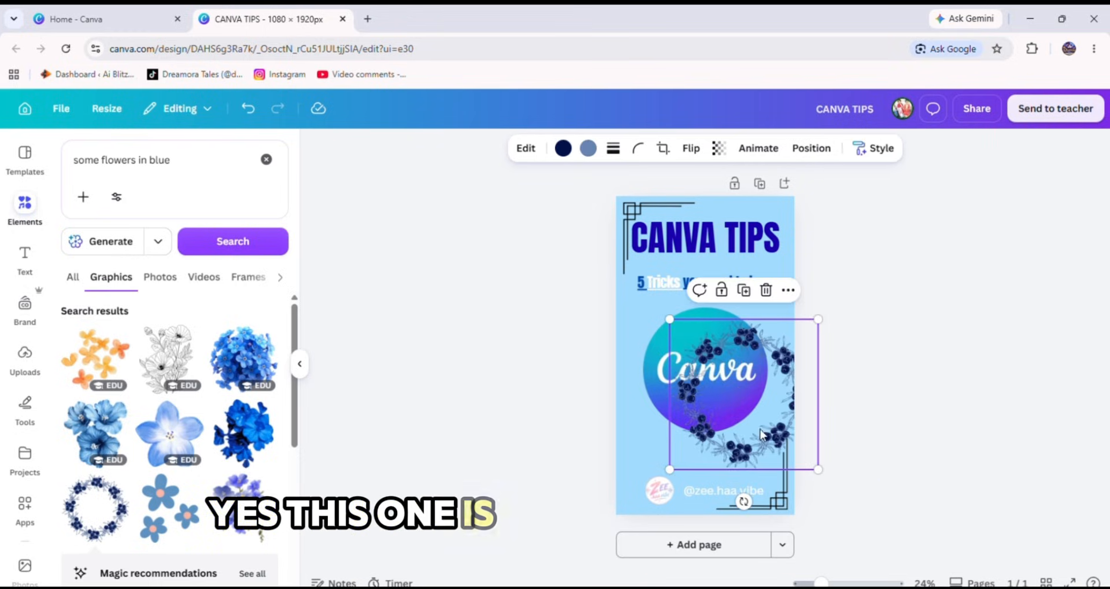
left_click_drag(756, 440, 736, 427)
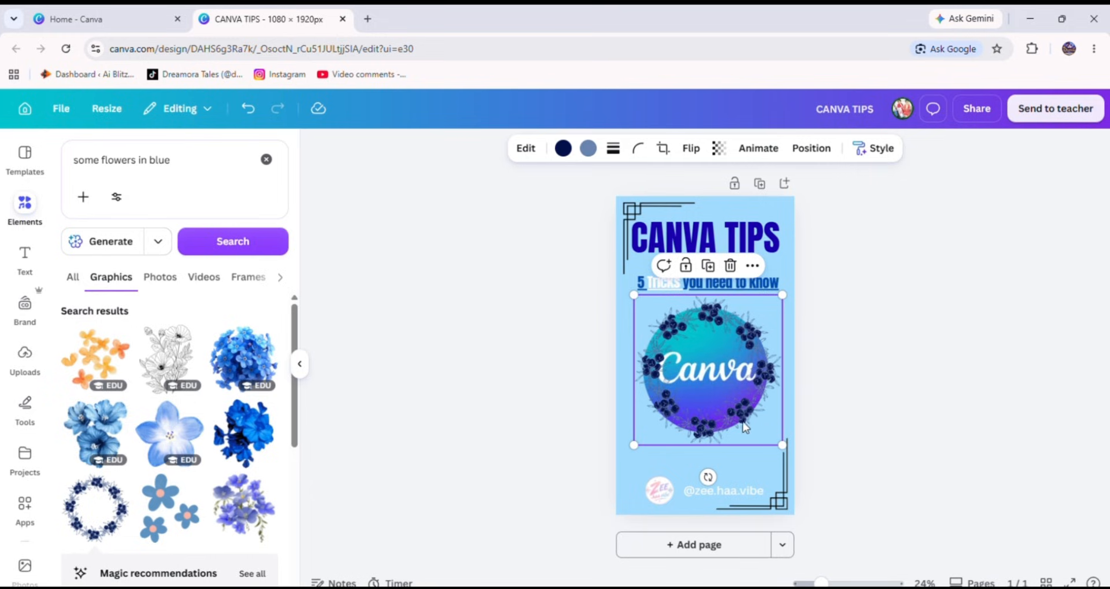
left_click(730, 267)
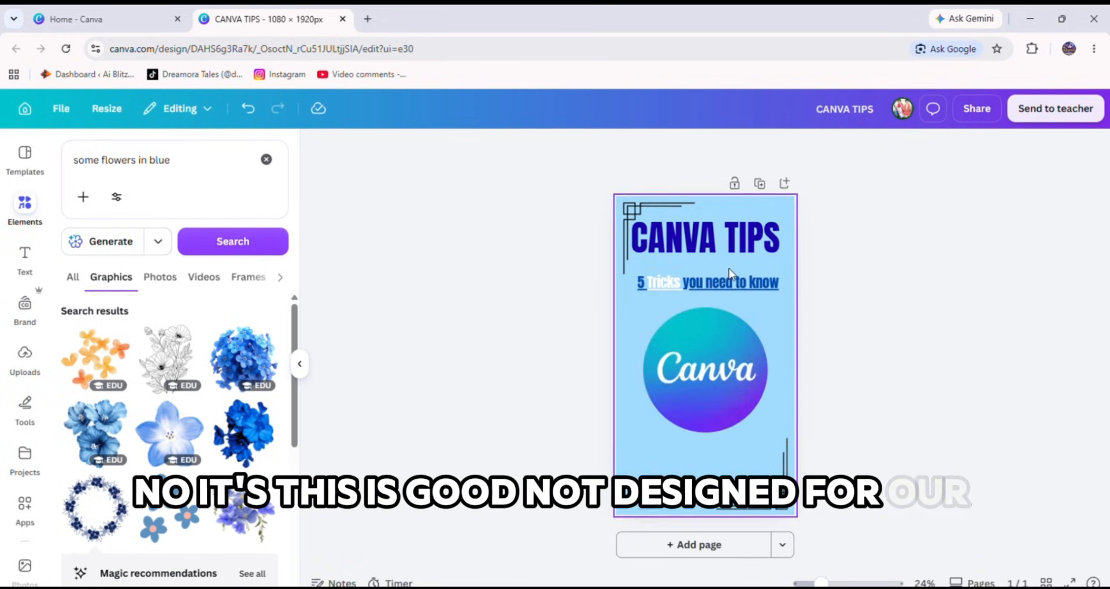
Add the graphic of a blue and lilac flower branch with dark leaves to the page.
scroll(173, 417, "down", 10)
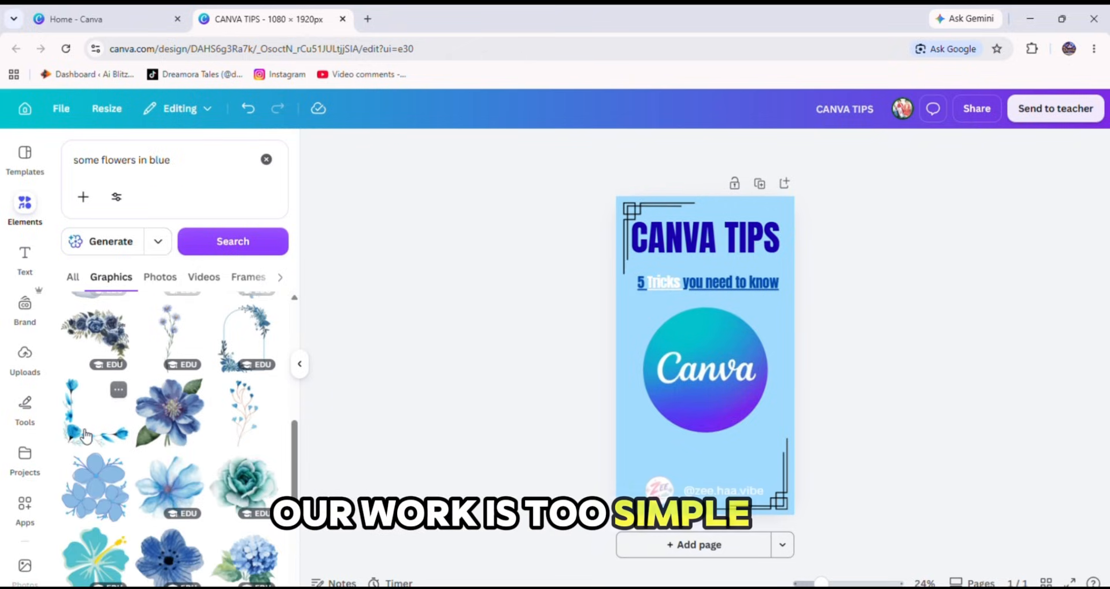
scroll(173, 419, "down", 3)
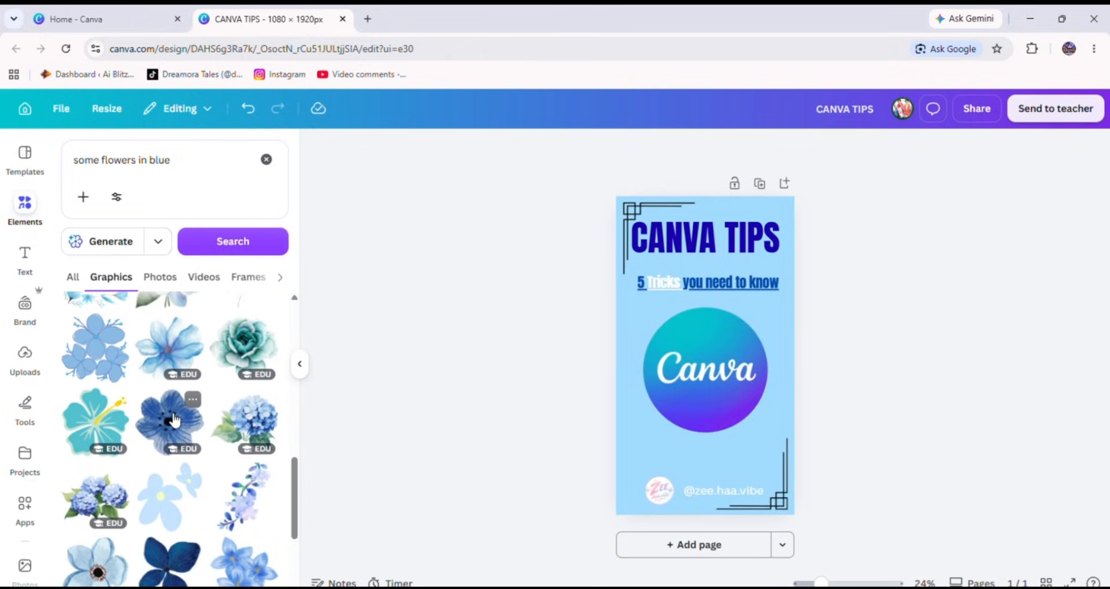
left_click(263, 479)
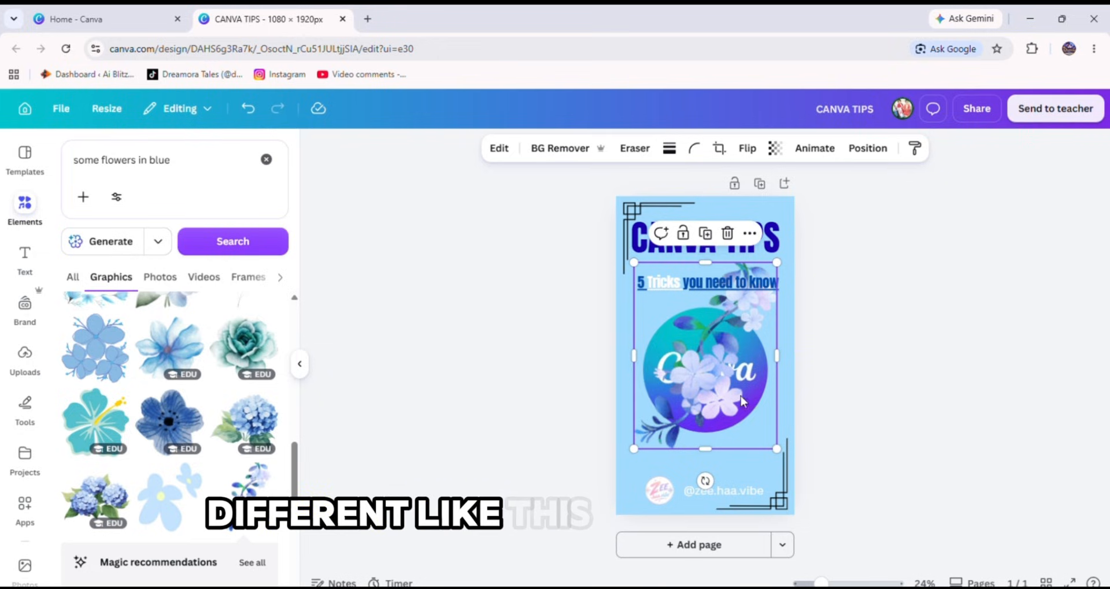
Send the flower branch to the back layer, behind the Canva logo and subtitle.
right_click(705, 381)
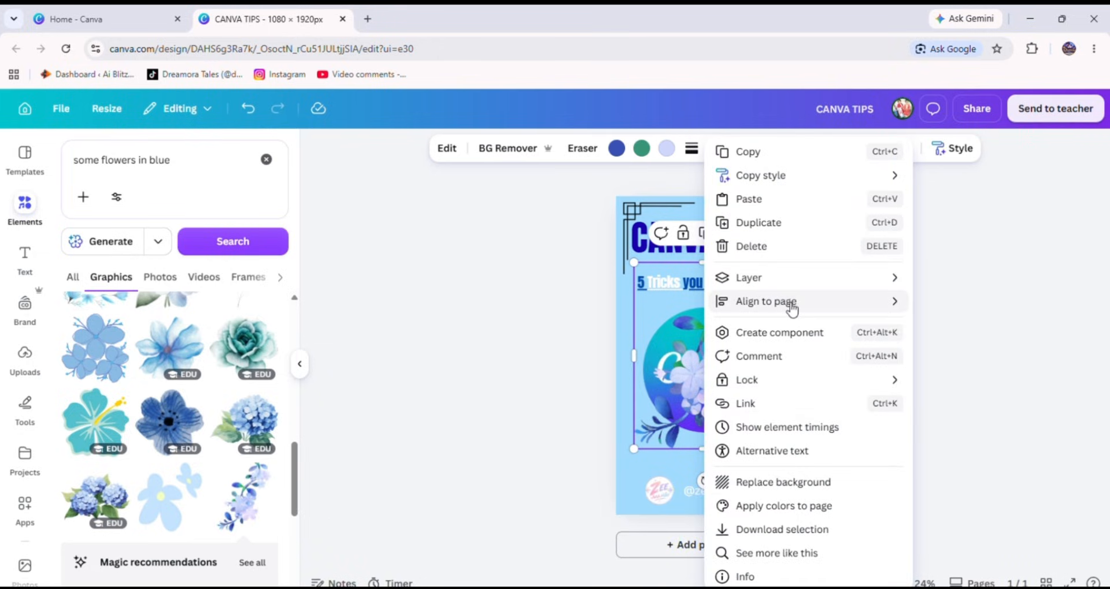
mouse_move(786, 286)
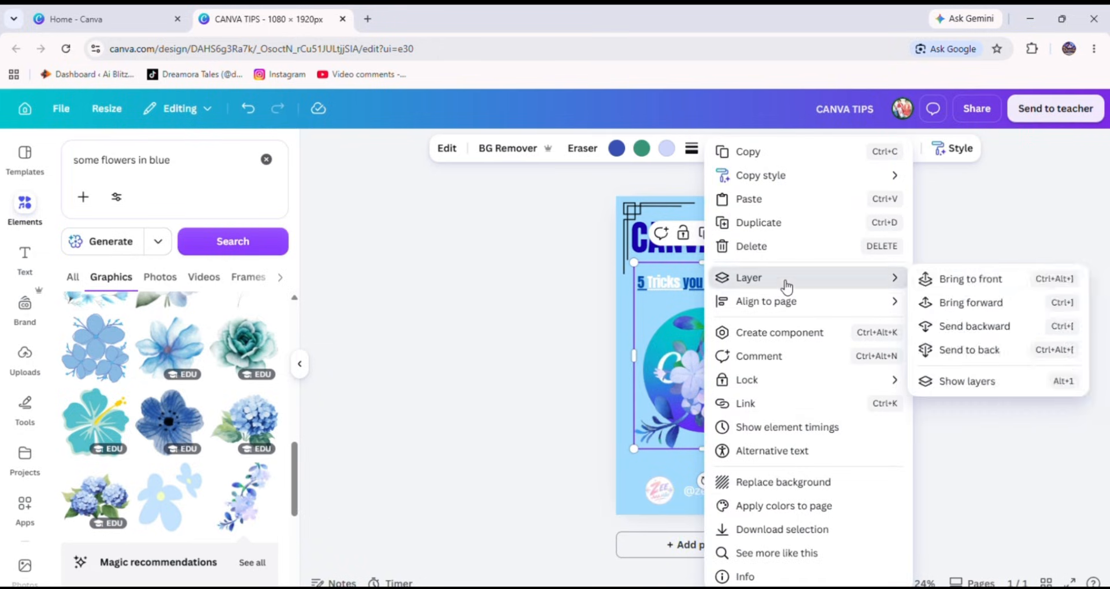
left_click(988, 349)
left_click(989, 283)
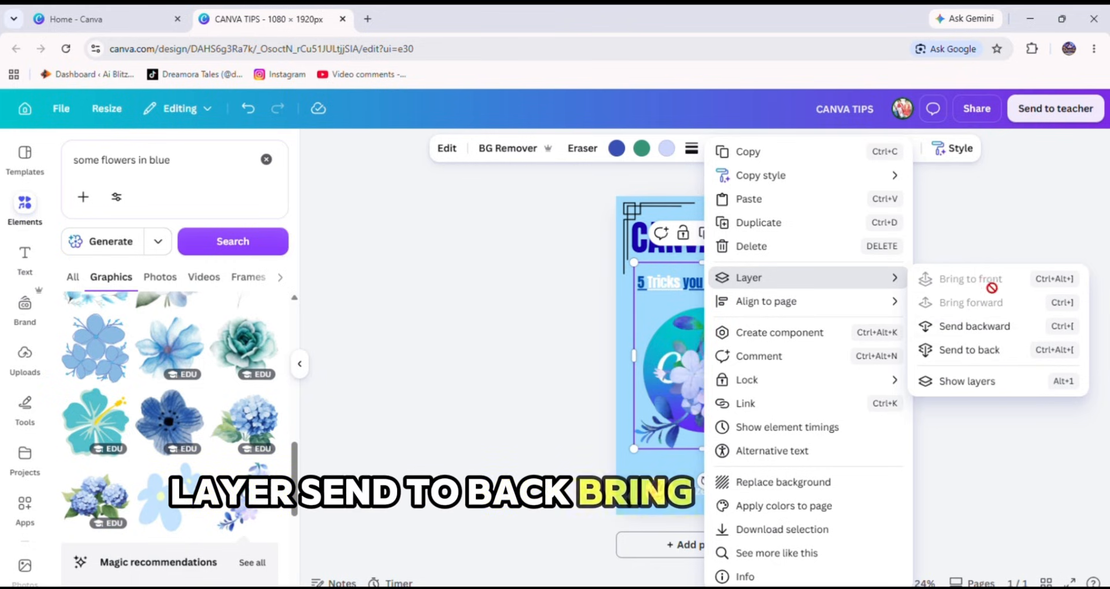
left_click(1000, 332)
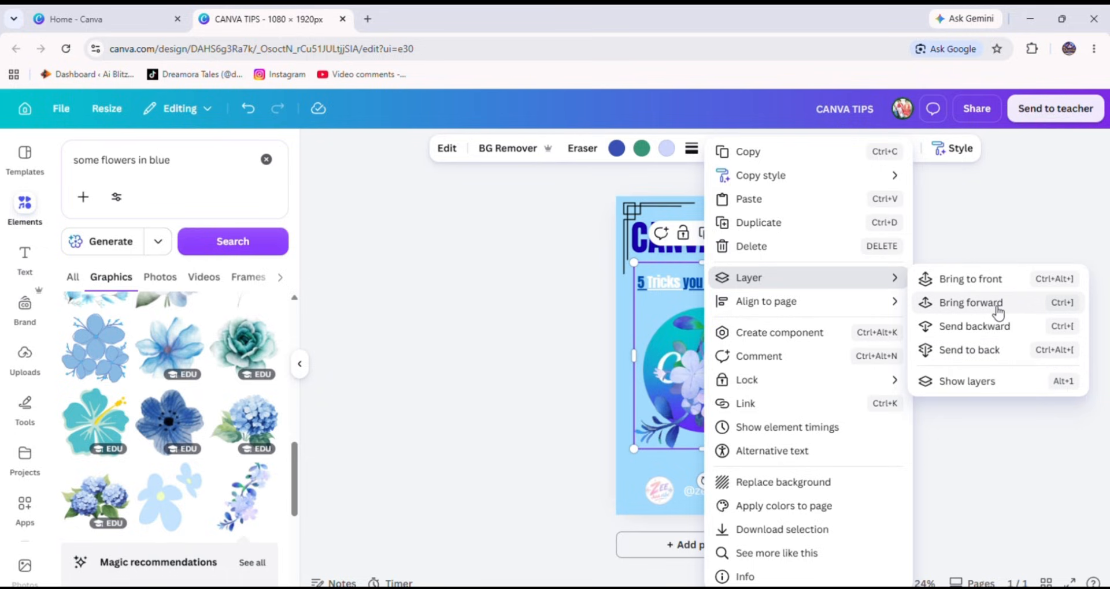
left_click(1000, 351)
left_click(968, 196)
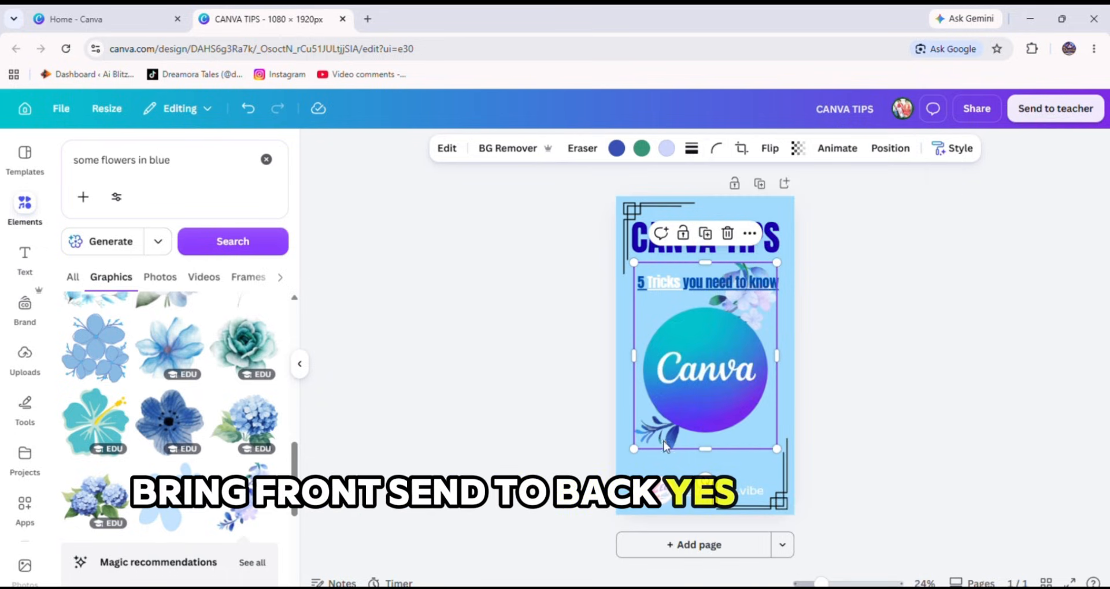
Rotate and reposition the flower branch so its leaves emerge left of the Canva logo and its blossoms right of it.
left_click_drag(664, 443, 655, 461)
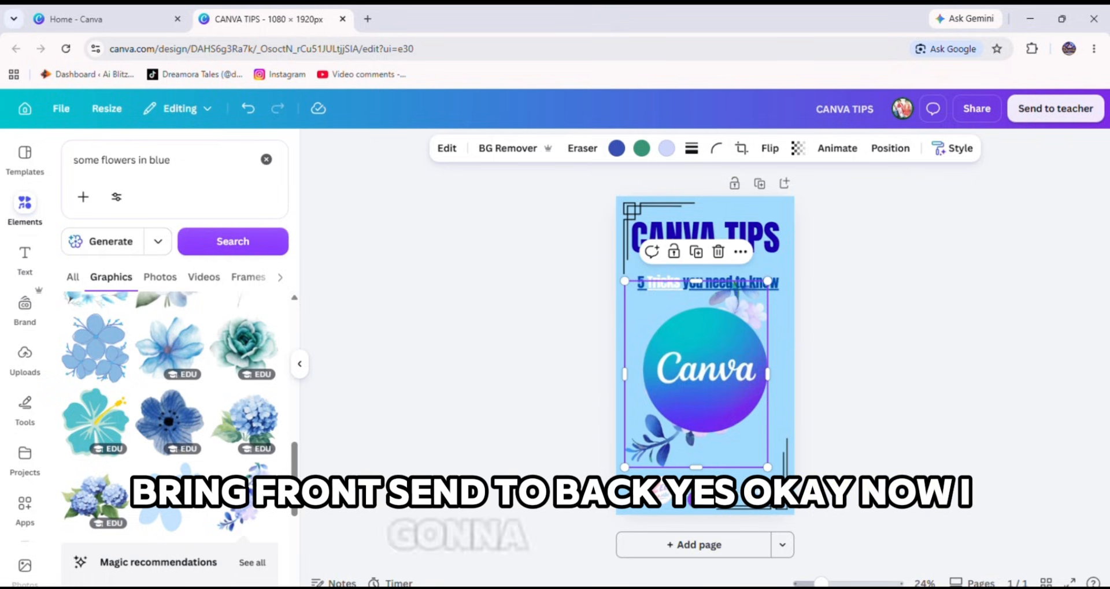
left_click_drag(696, 482, 597, 396)
left_click_drag(774, 417, 775, 396)
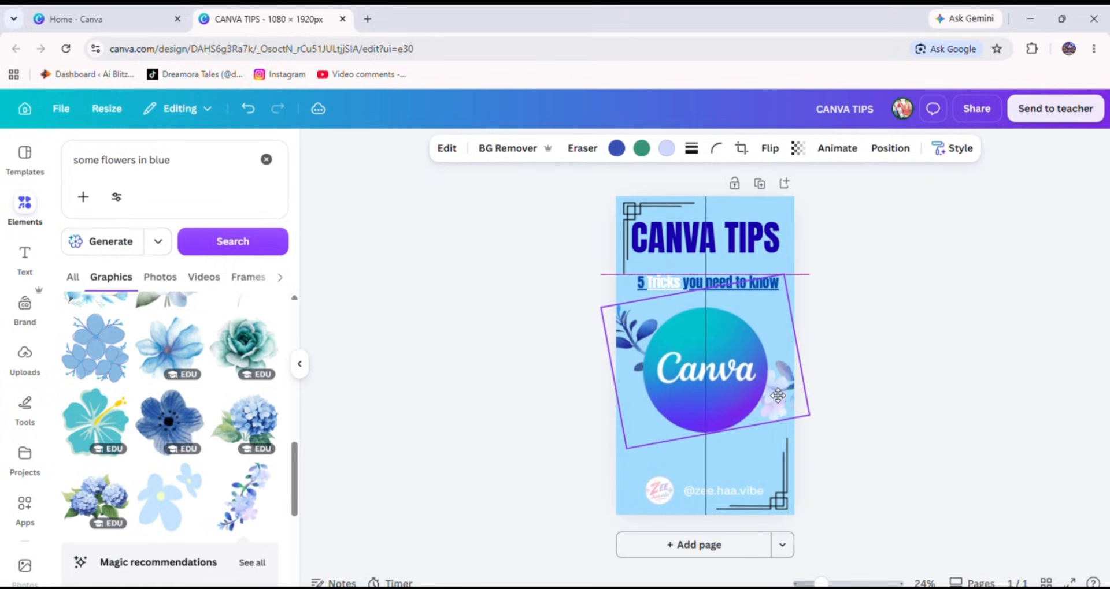
left_click(936, 367)
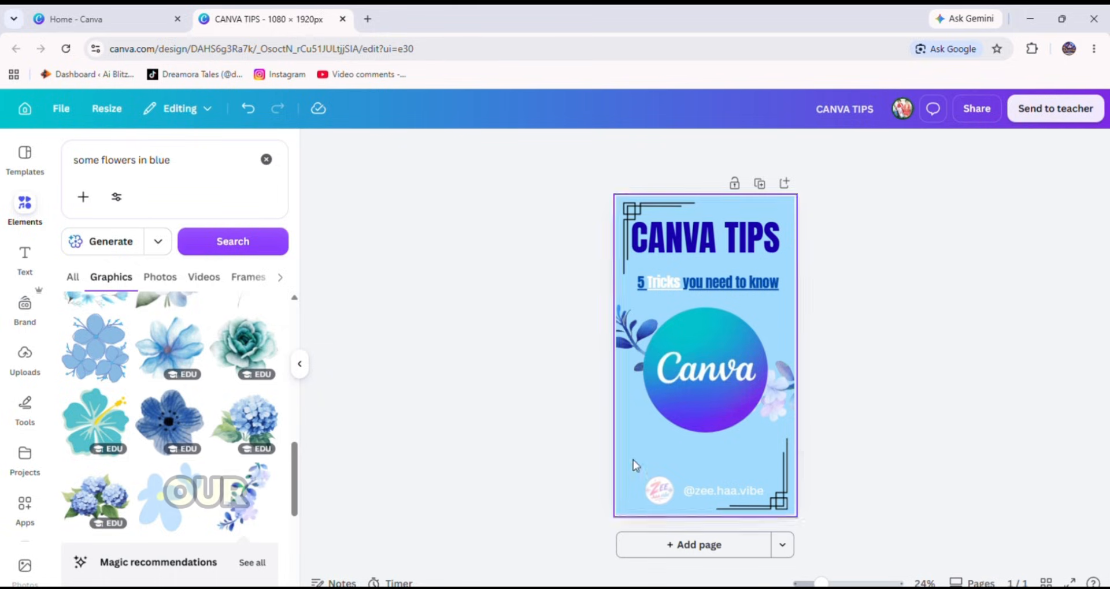
Shift the Canva logo, flower branch and subtitle slightly down the page, keeping the subtitle just above the logo.
left_click_drag(602, 327, 704, 389)
left_click(893, 395)
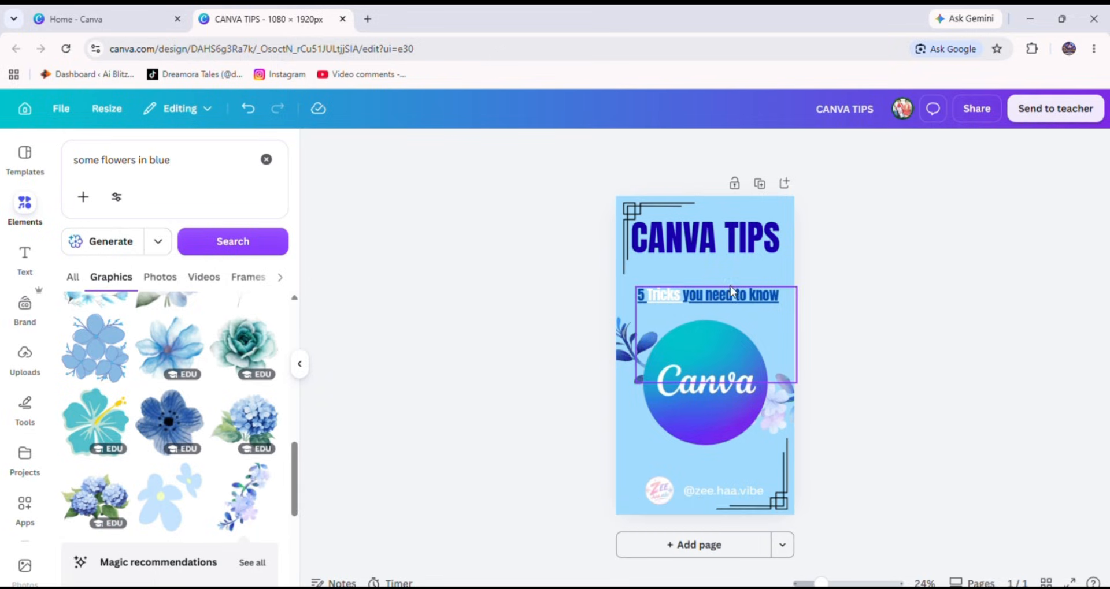
left_click_drag(731, 295, 732, 287)
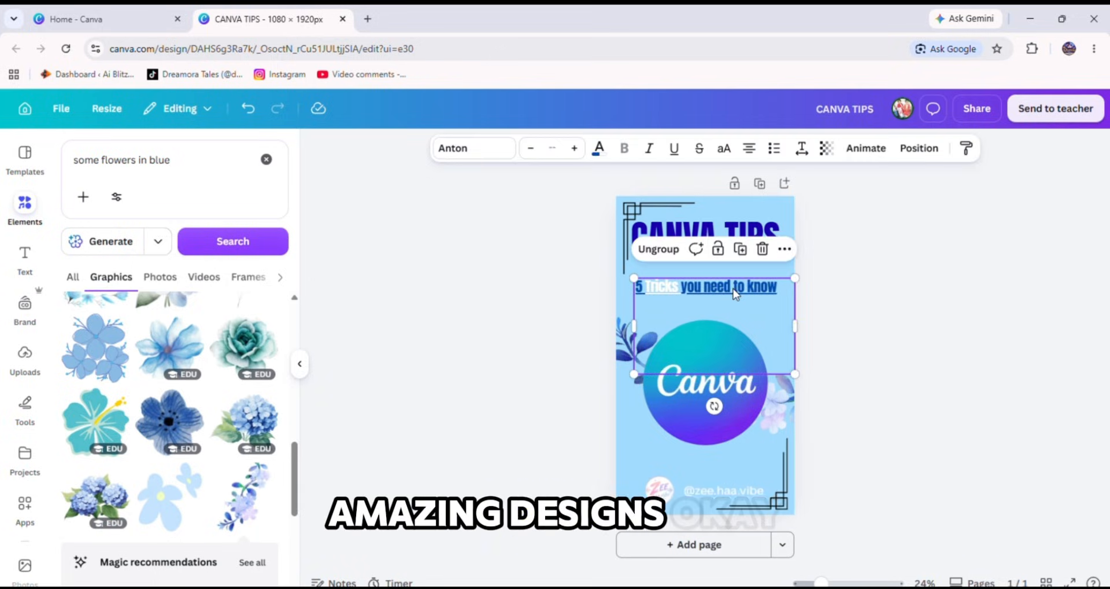